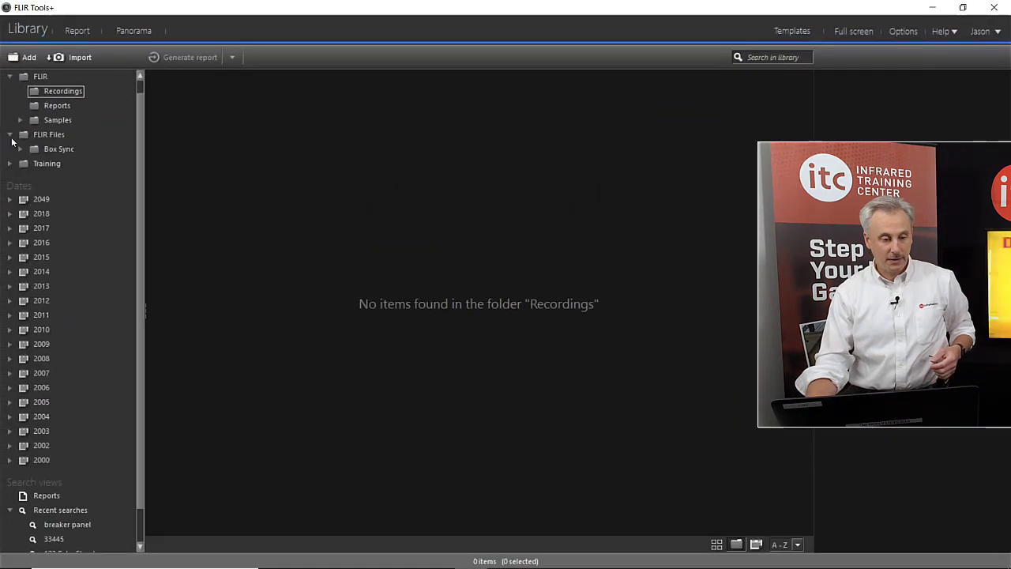
Collapse the FLIR Files folder in the library and open the import of images from the memory card
click(1, 135)
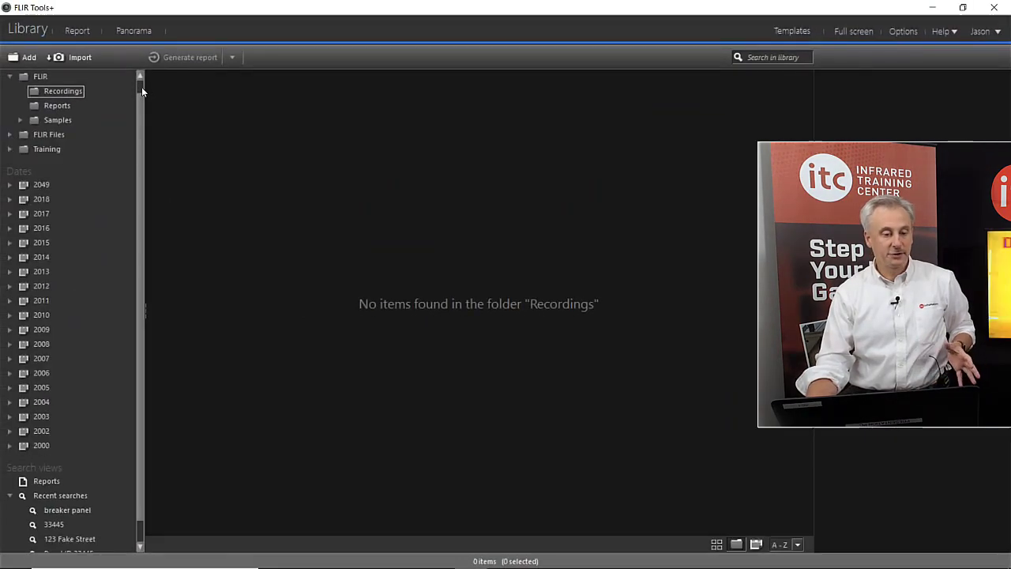
scroll(139, 89, up, 1)
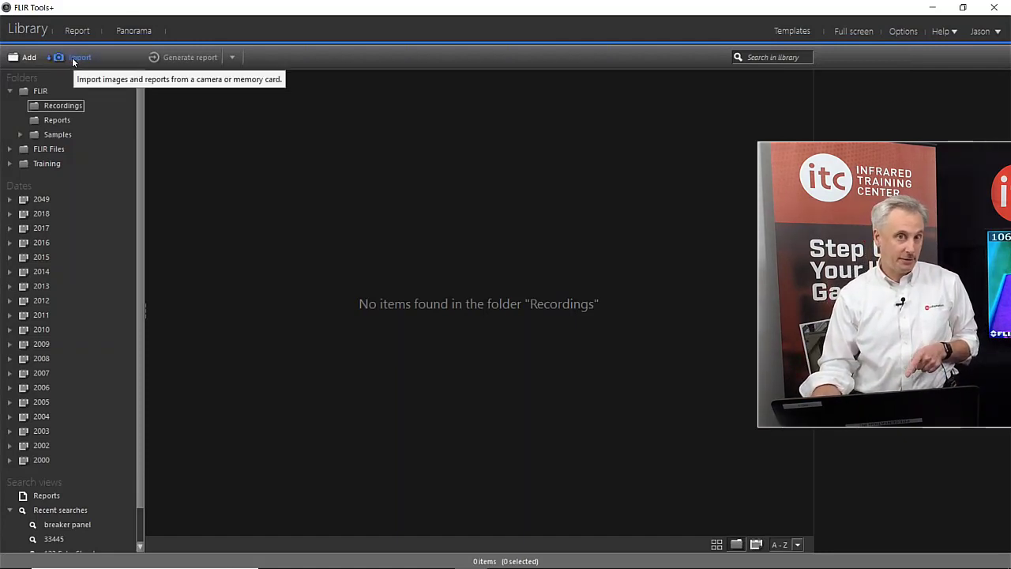
click(74, 60)
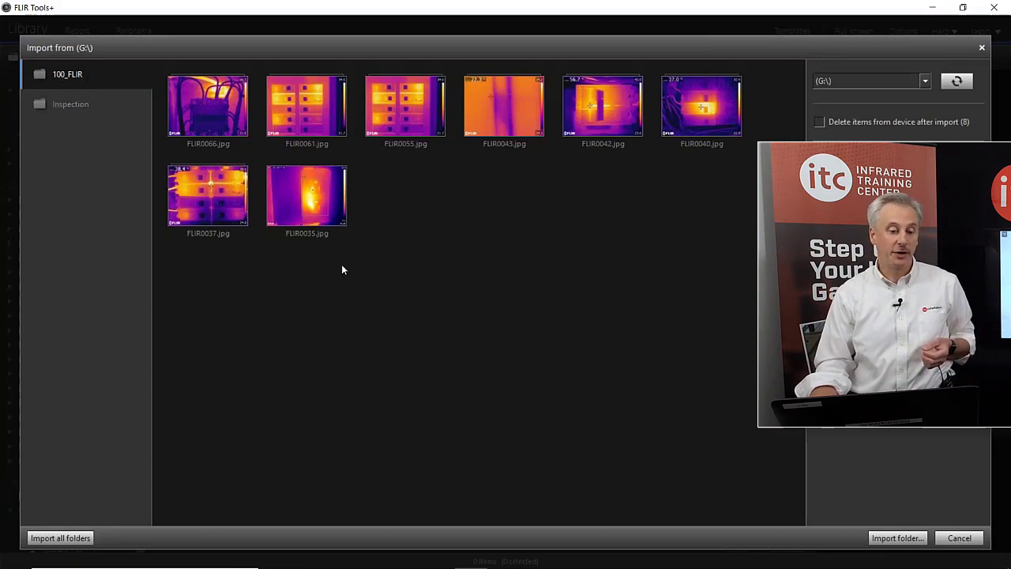
Look through the images in the Inspection and 100_FLIR folders on the G:\ drive before importing
click(56, 109)
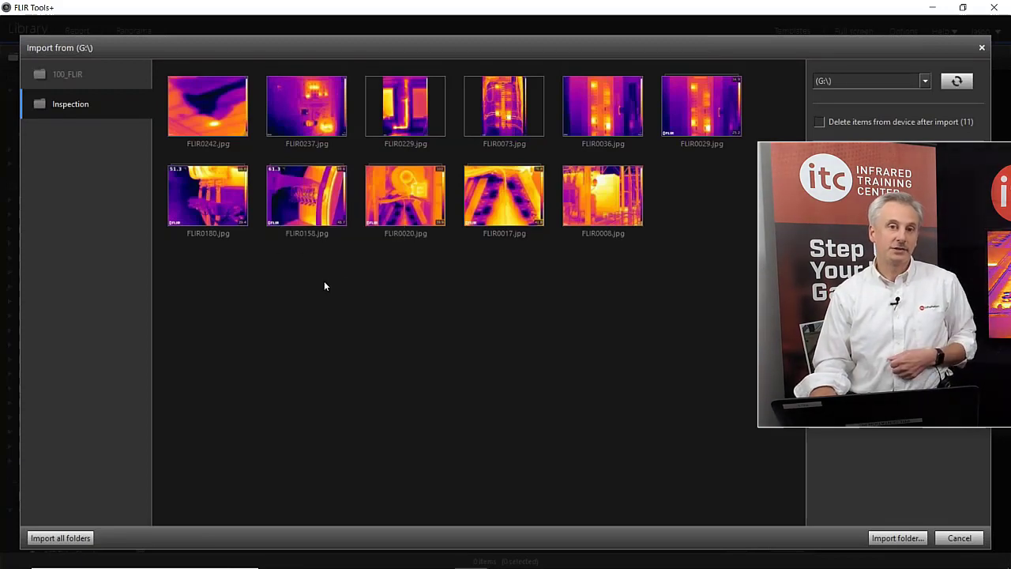
click(75, 74)
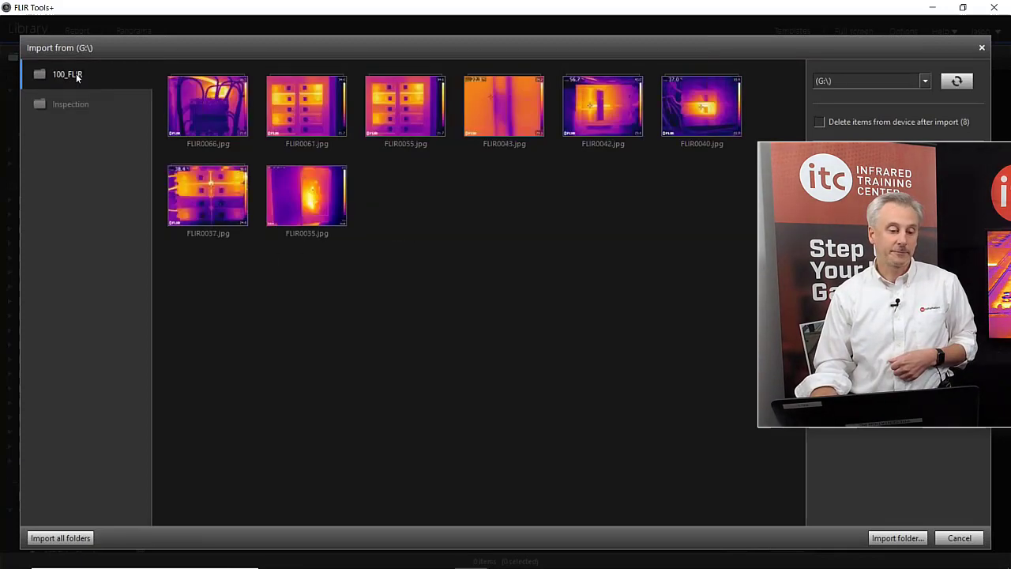
click(73, 105)
click(71, 79)
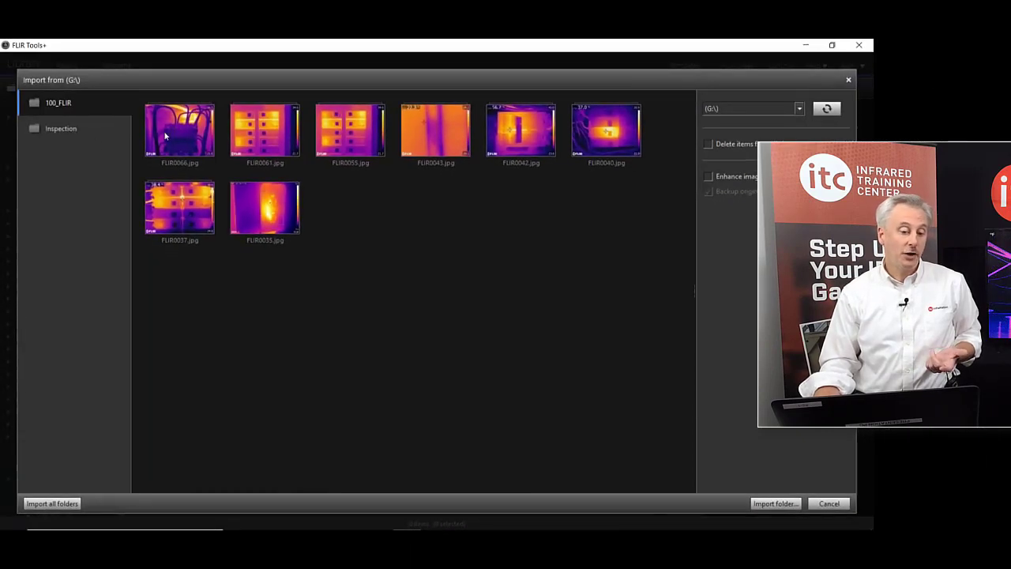
Try selecting only the images FLIR0066.jpg through FLIR0043.jpg in 100_FLIR for import
click(180, 136)
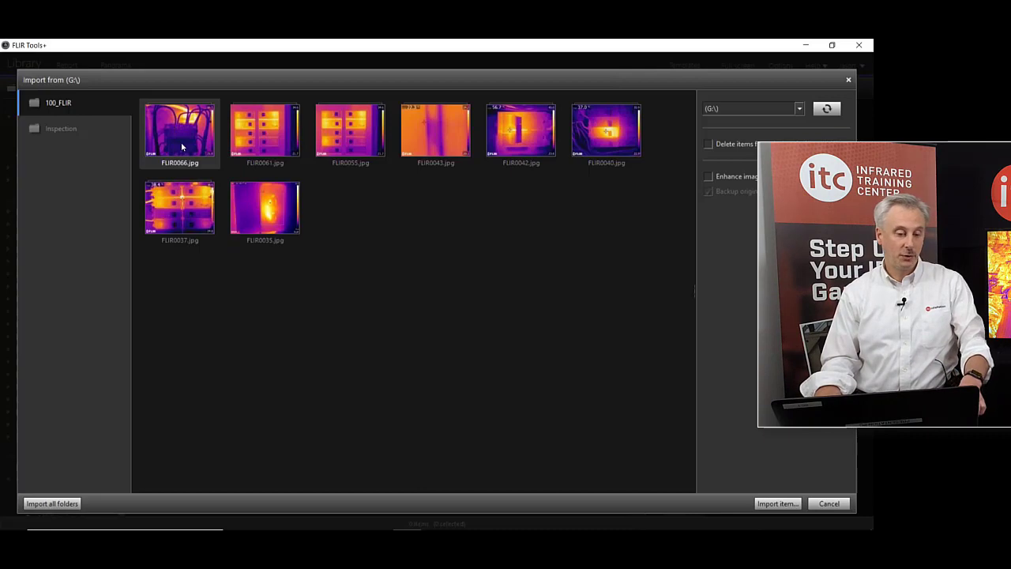
shift+click(436, 127)
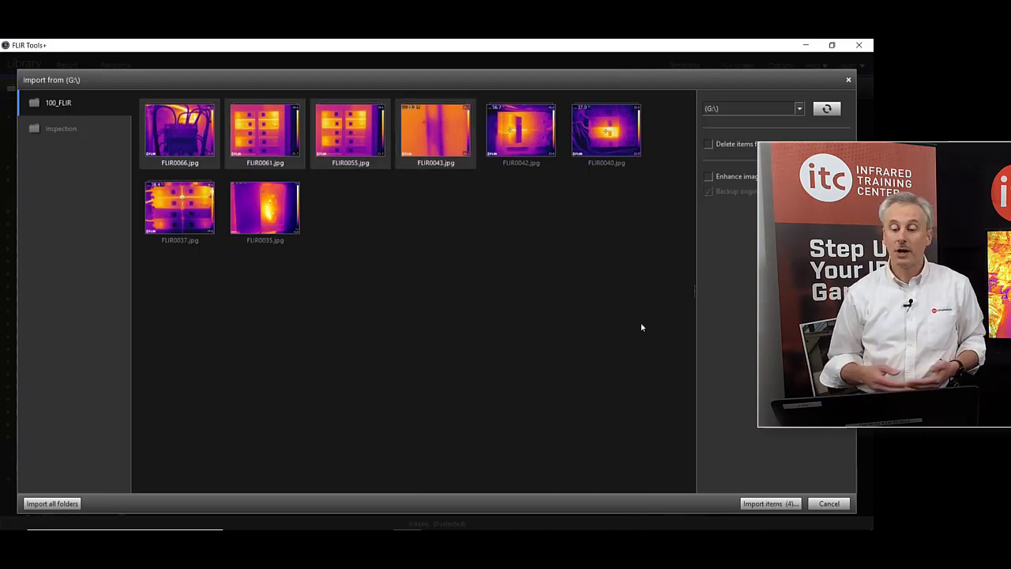
click(778, 506)
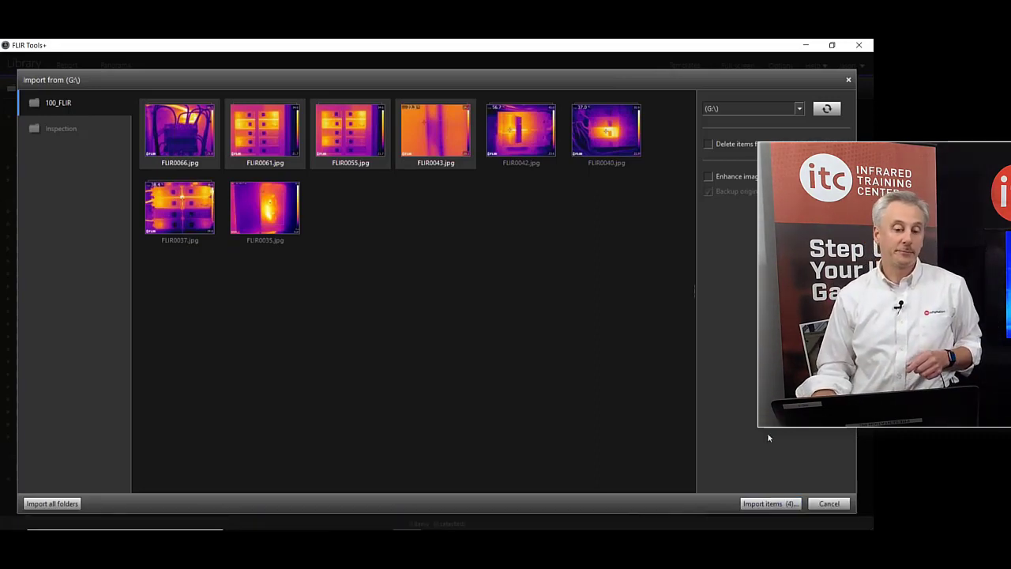
click(247, 254)
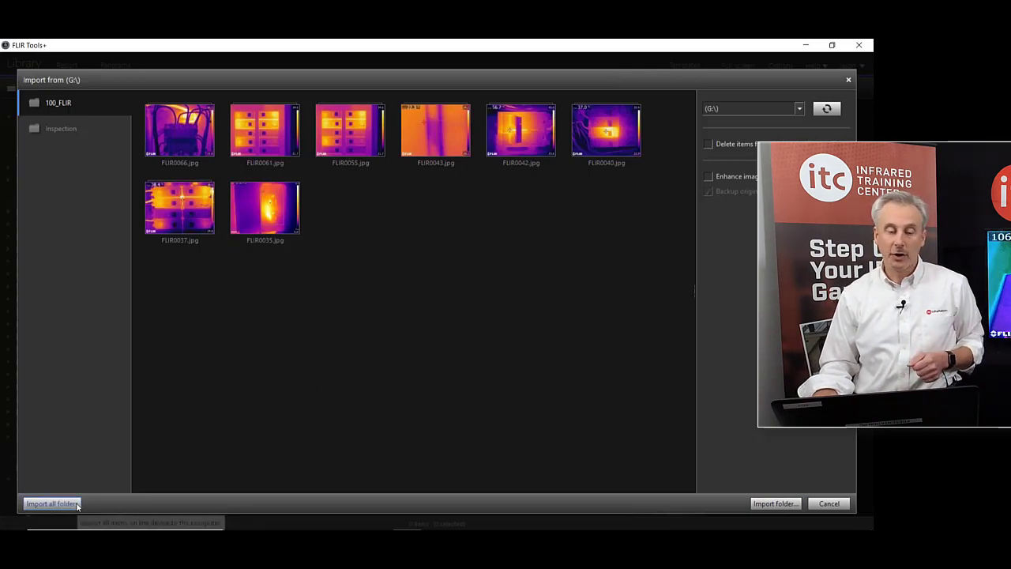
Start importing all folders from the G:\ drive, with the FLIR library folder as the destination
click(50, 126)
click(52, 110)
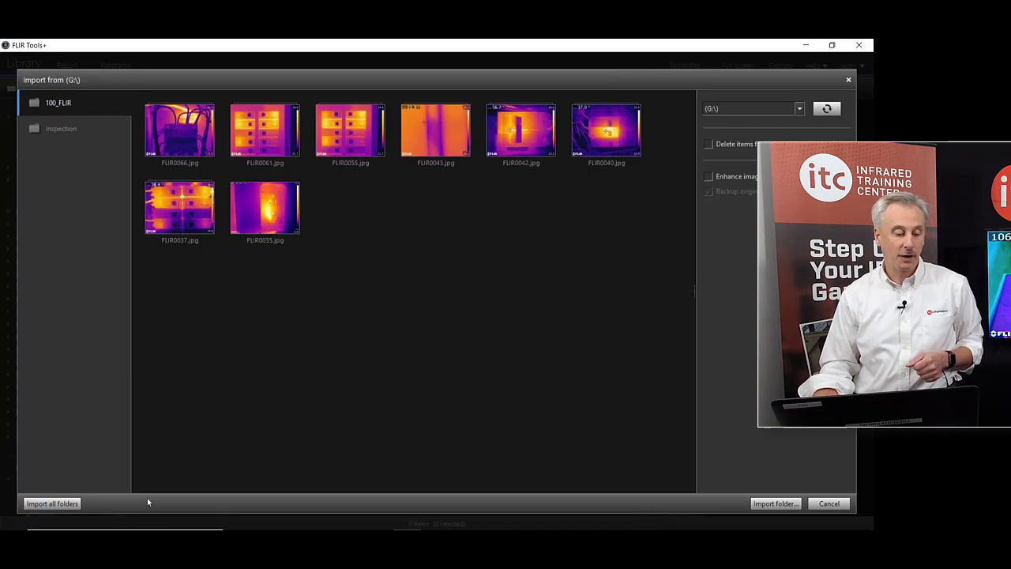
click(51, 505)
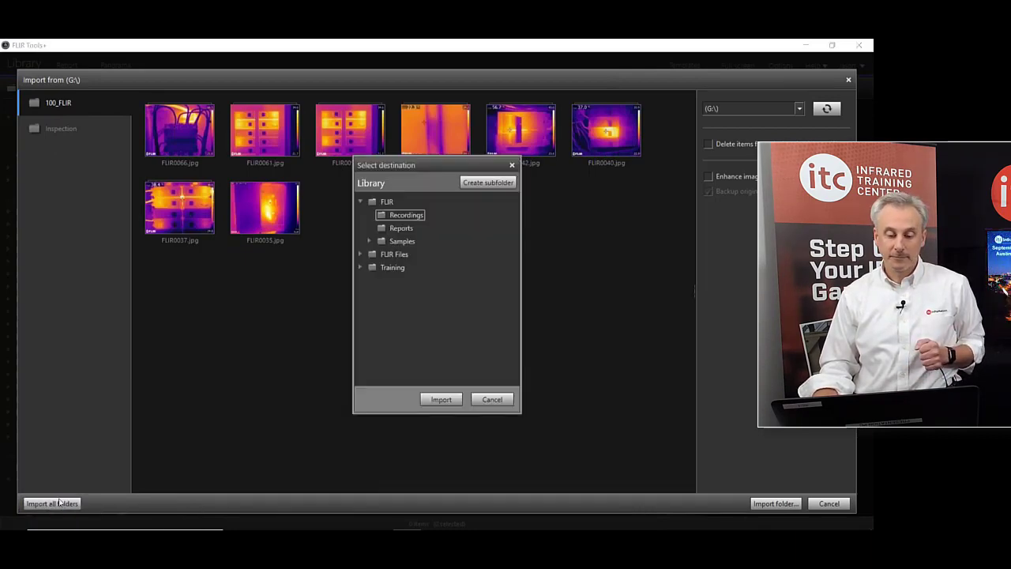
click(387, 202)
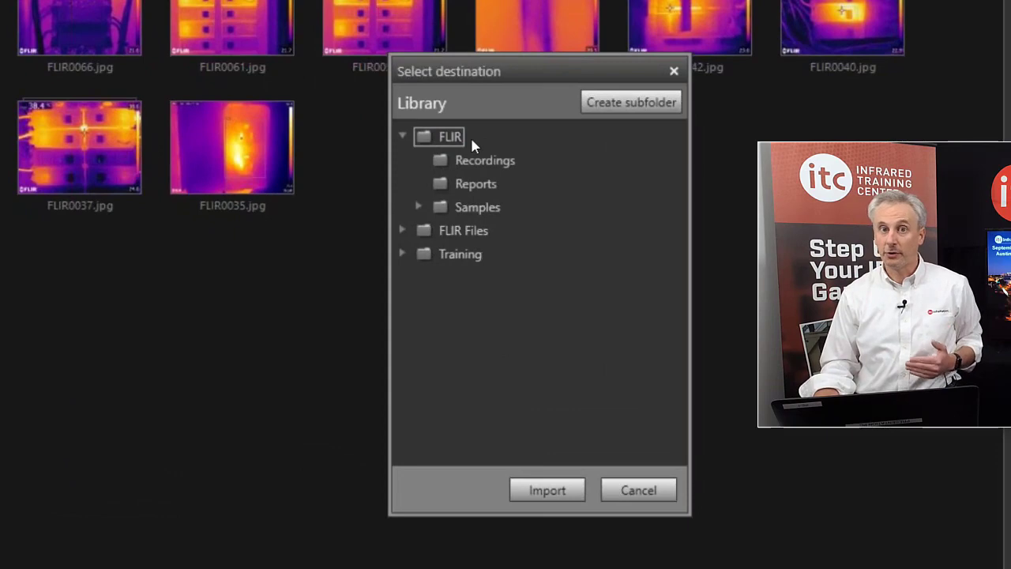
click(448, 141)
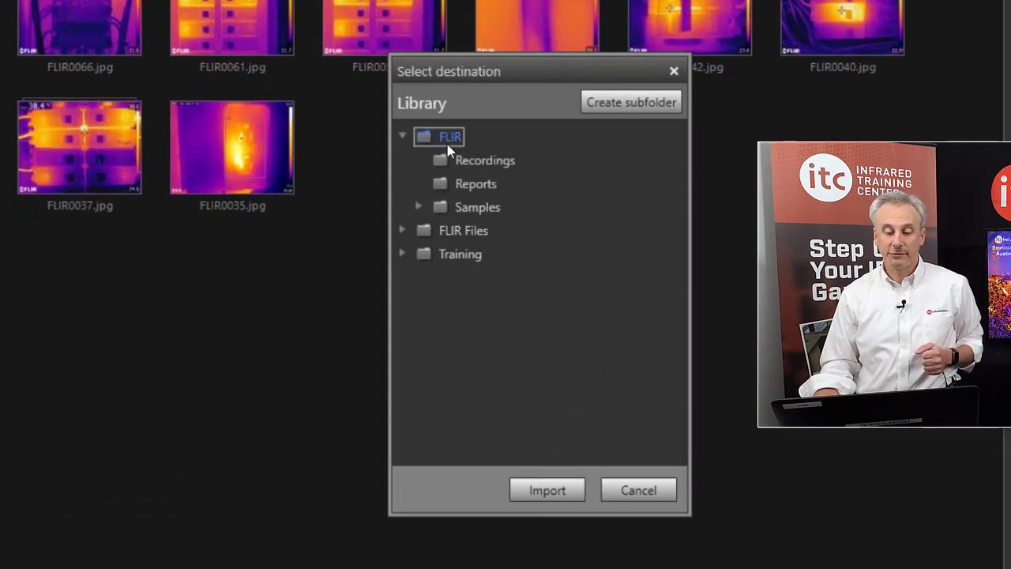
Create a subfolder named Webinar inside the FLIR folder and import all the images into it
click(610, 102)
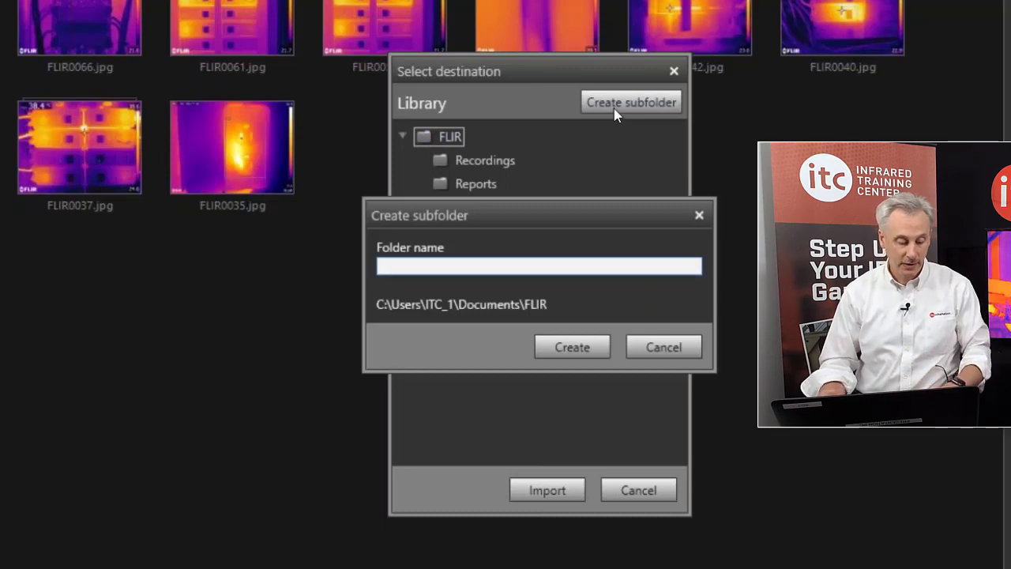
text(Webinar)
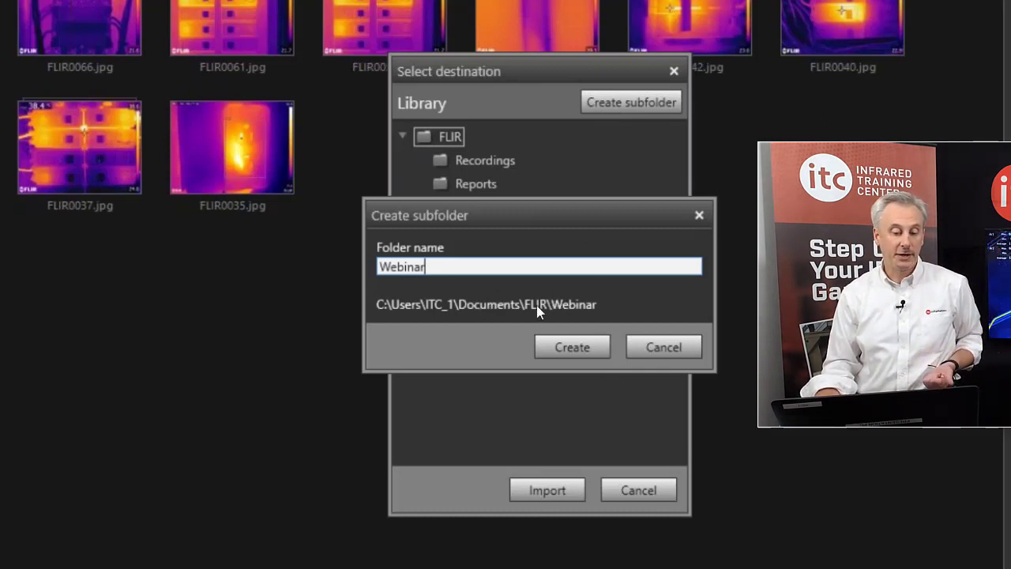
click(575, 350)
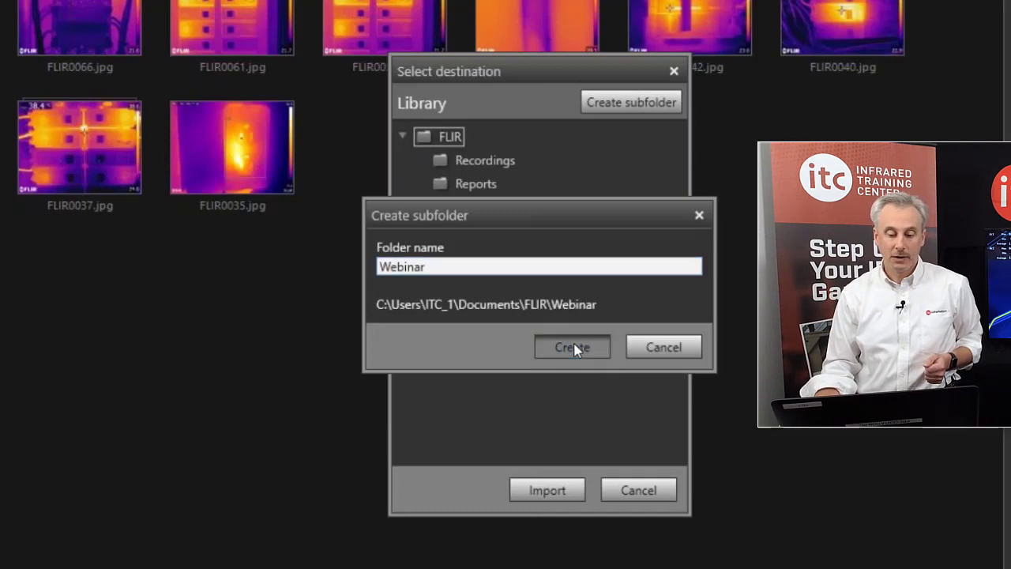
click(541, 490)
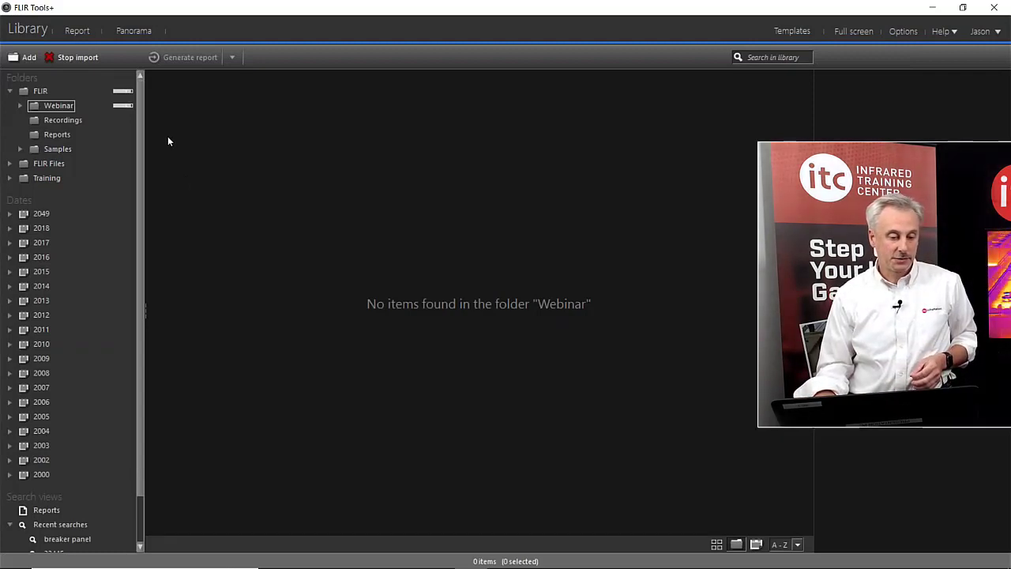
Expand the Webinar folder, browse its Inspection and 100_FLIR subfolders, and preview FLIR0029.jpg in Inspection
click(52, 108)
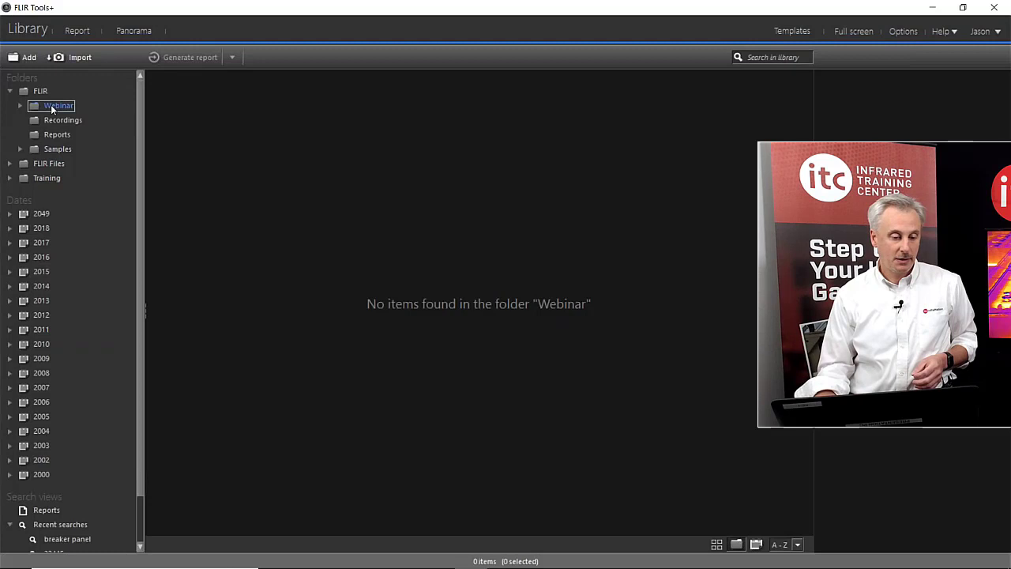
click(60, 120)
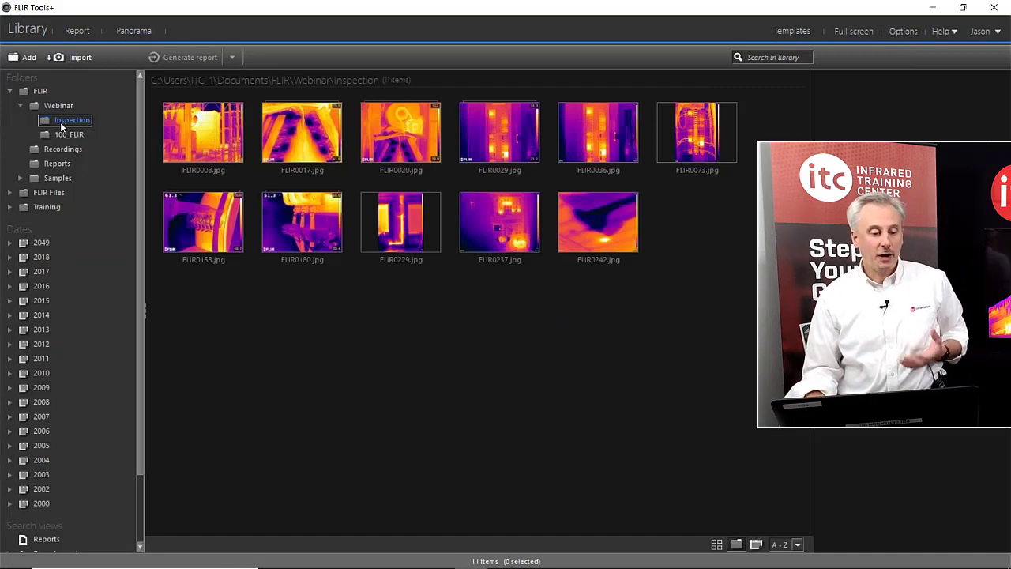
click(70, 135)
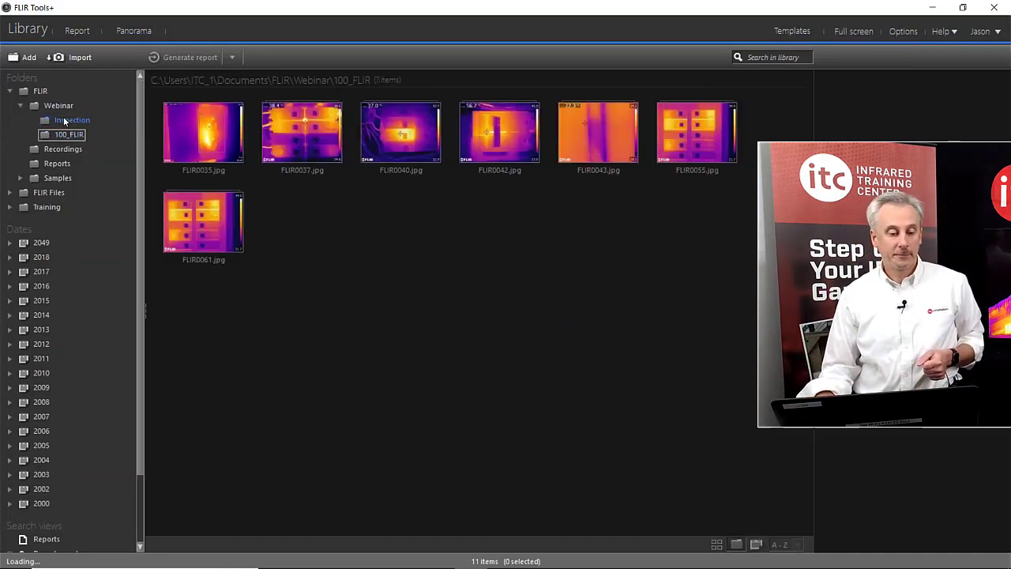
click(69, 121)
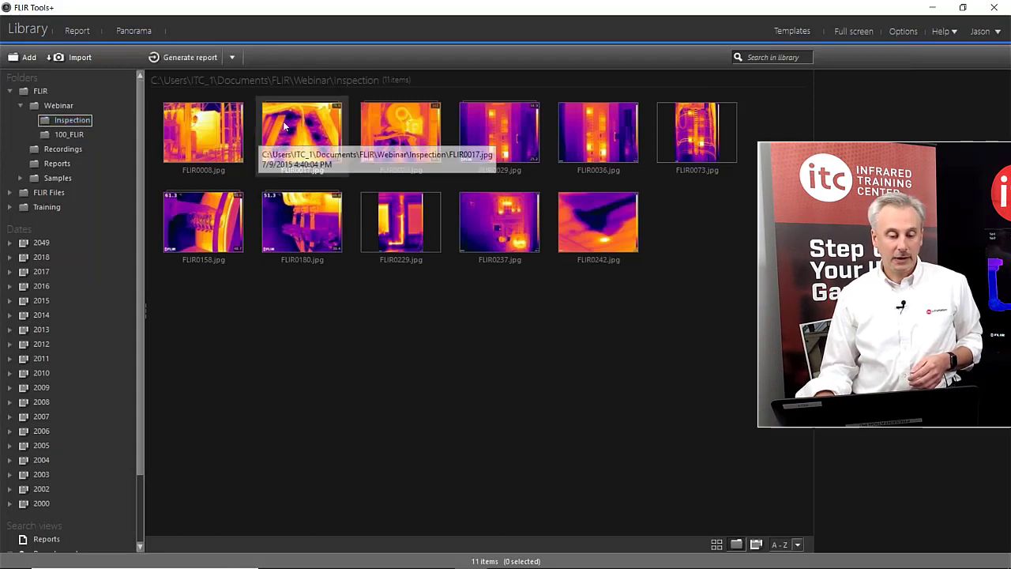
click(386, 110)
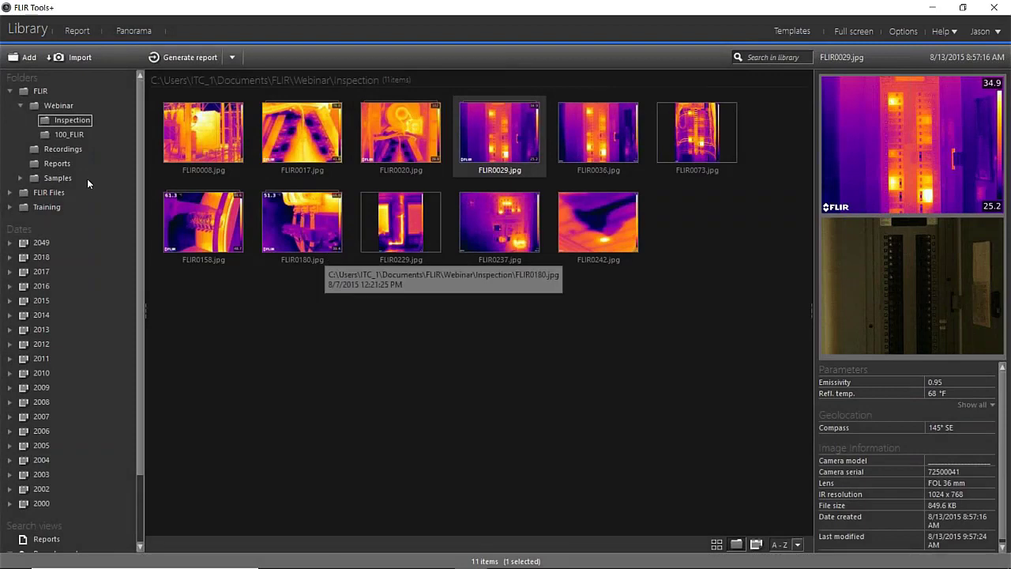
Delete the image FLIR0037.jpg from the Webinar folder's 100_FLIR subfolder
click(52, 135)
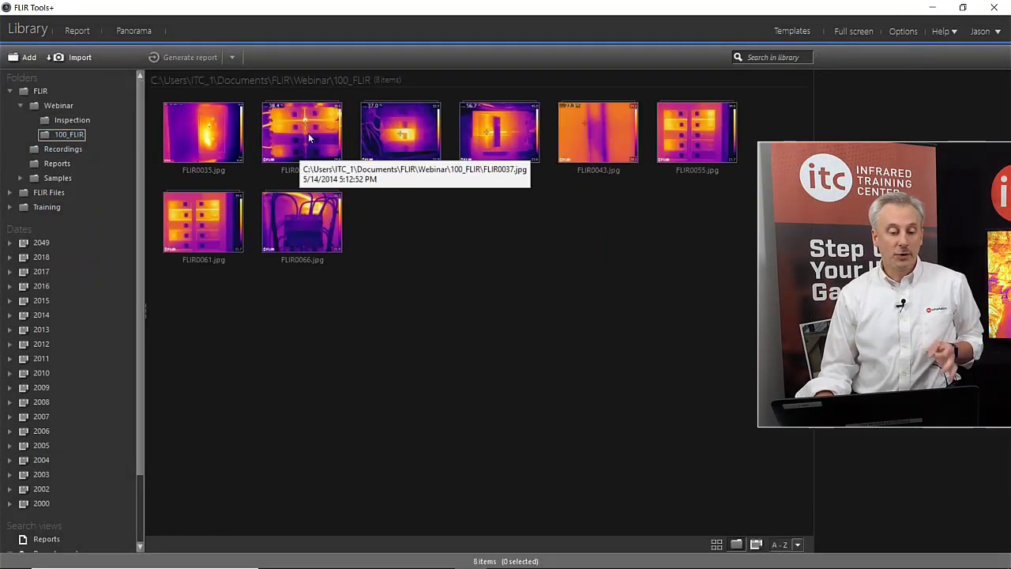
right_click(276, 136)
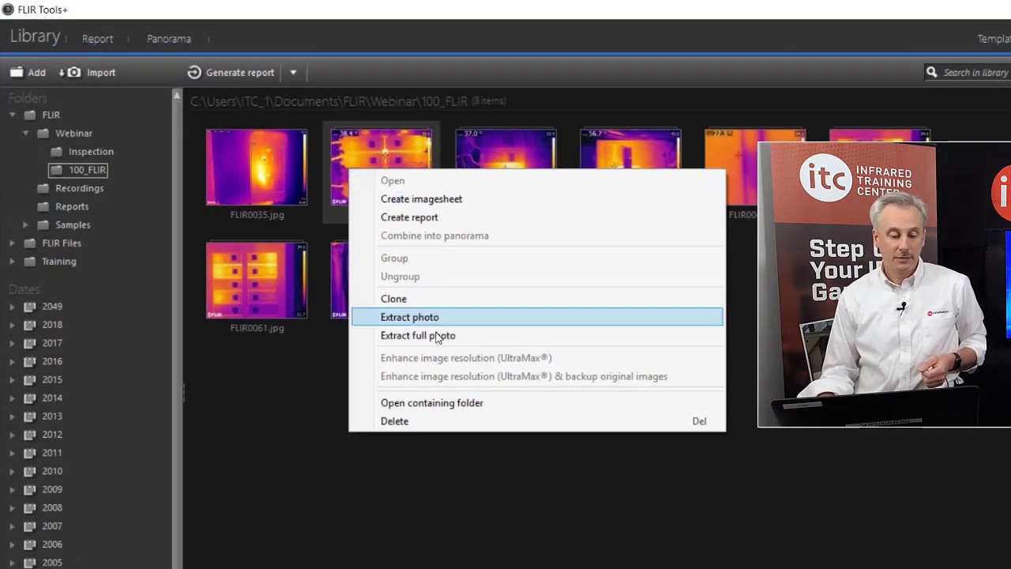
click(447, 427)
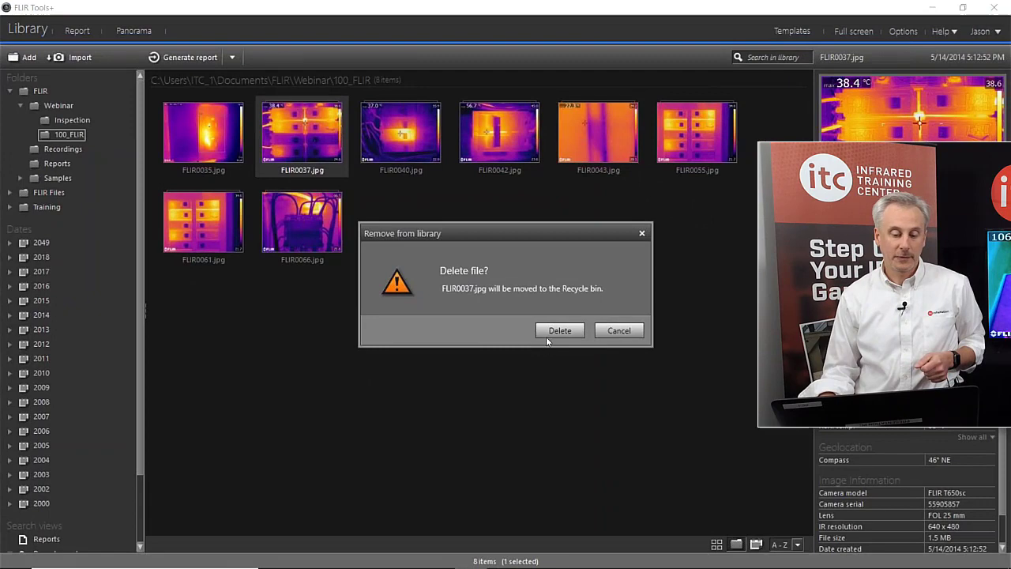
click(547, 332)
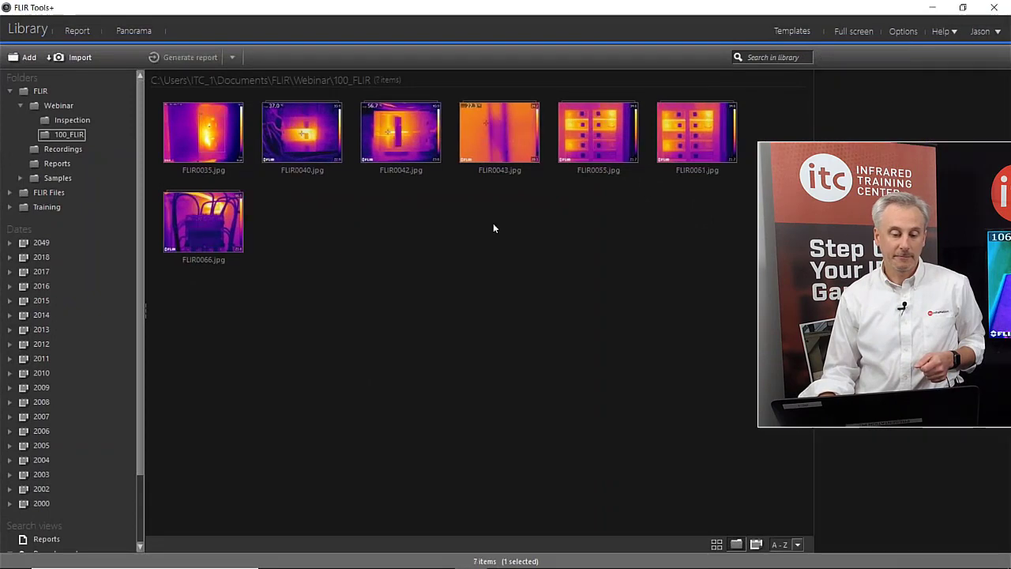
Open the folder containing FLIR0040.jpg in File Explorer
right_click(300, 136)
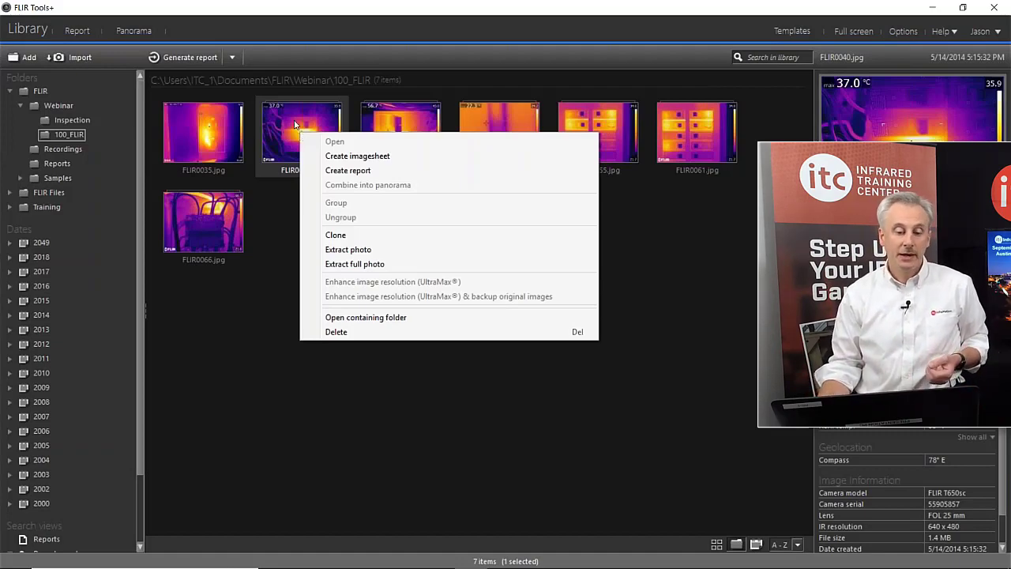
click(290, 113)
right_click(292, 115)
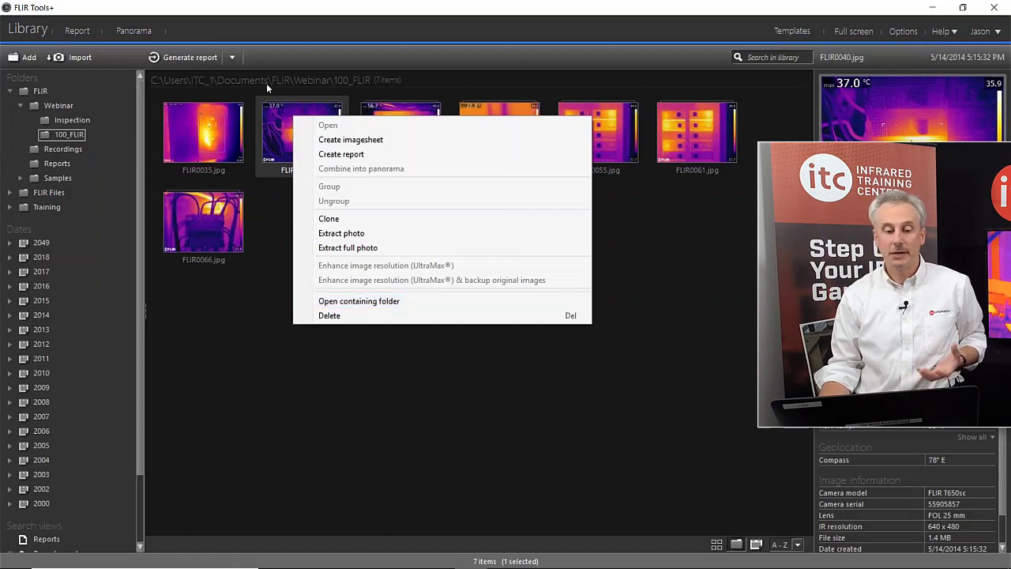
click(281, 112)
right_click(281, 112)
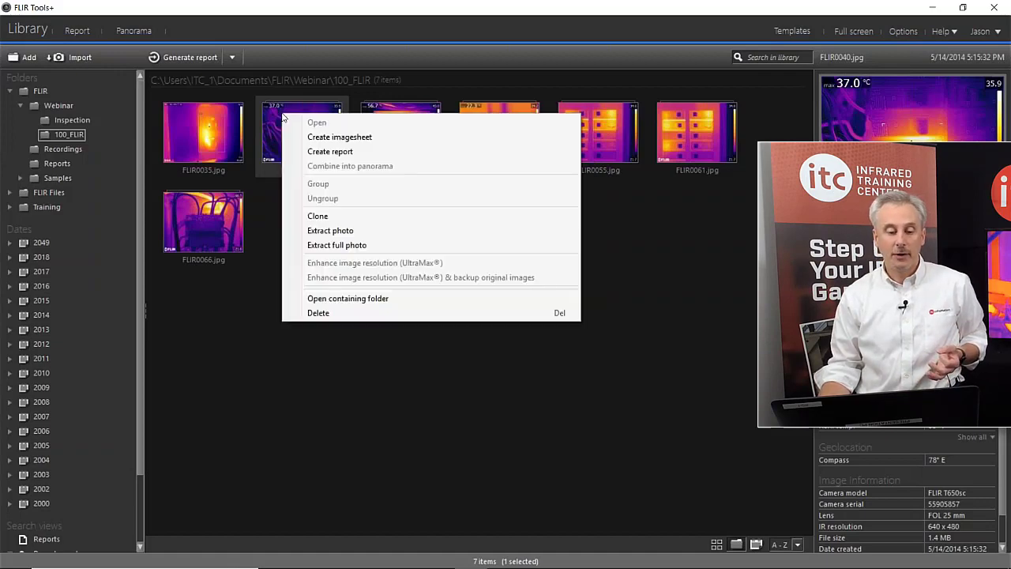
click(368, 305)
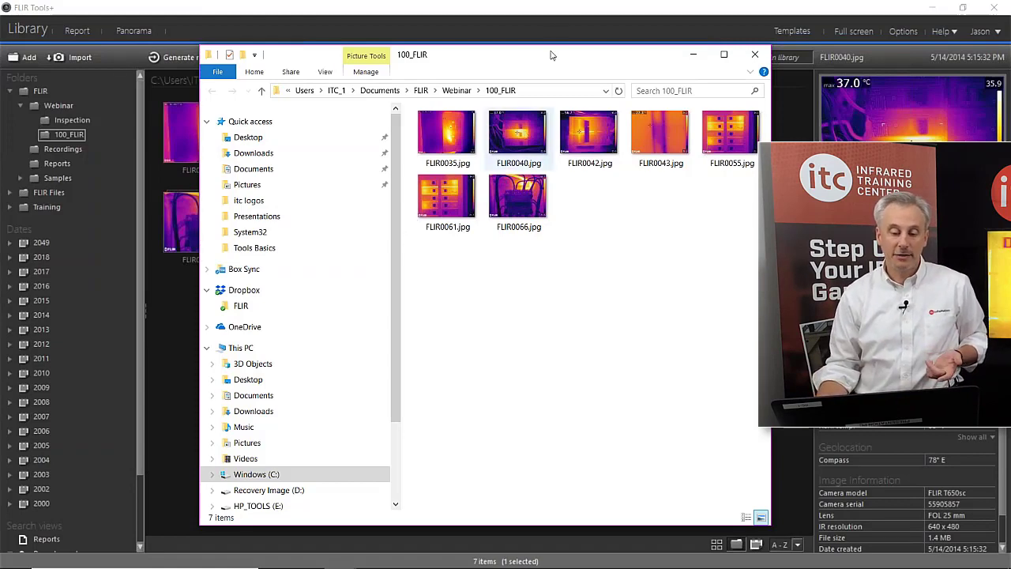
Reposition the File Explorer window and inspect the image files in 100_FLIR, including FLIR0042.jpg, FLIR0061.jpg and FLIR0066.jpg
drag(541, 68, 454, 52)
click(467, 273)
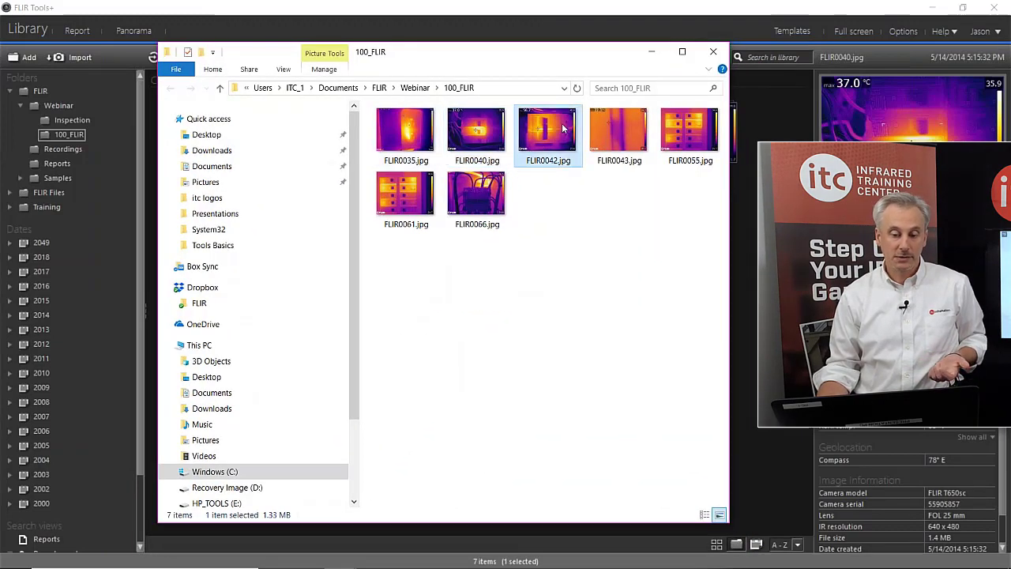
click(410, 192)
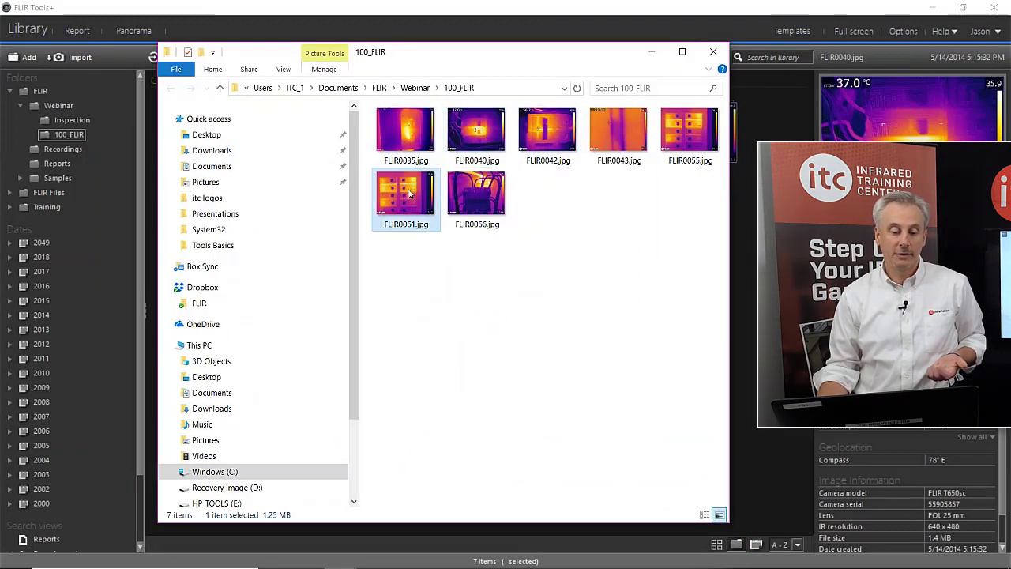
click(461, 201)
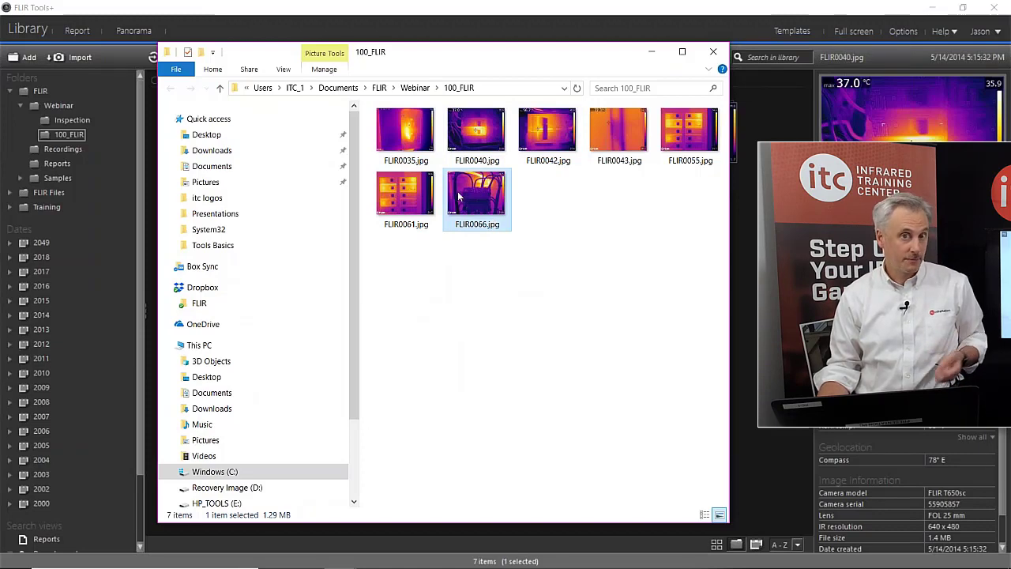
click(536, 203)
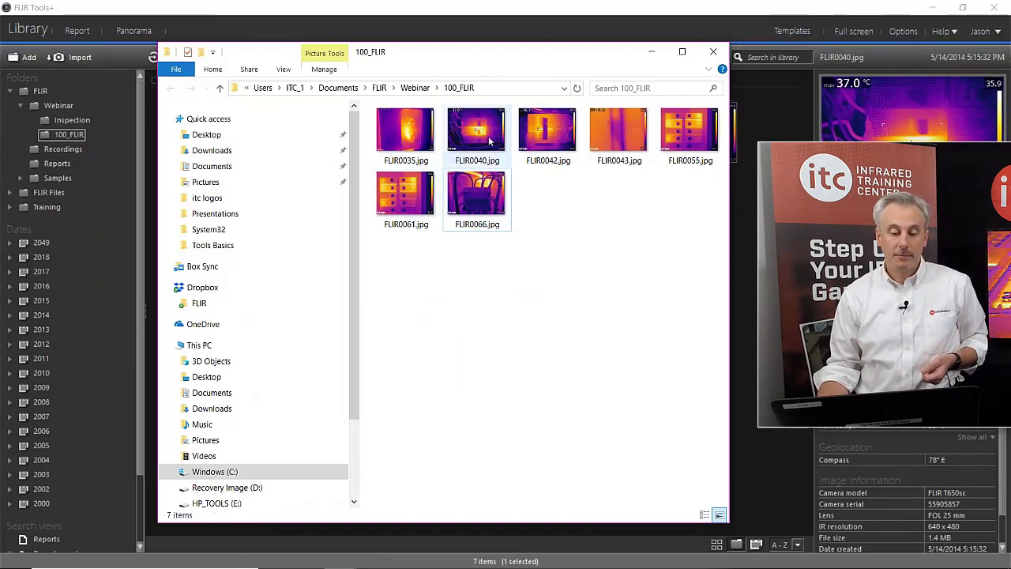
Reposition the 100_FLIR File Explorer window, select FLIR0040.jpg, and minimize the window to return to the FLIR Tools+ library
drag(486, 57, 478, 103)
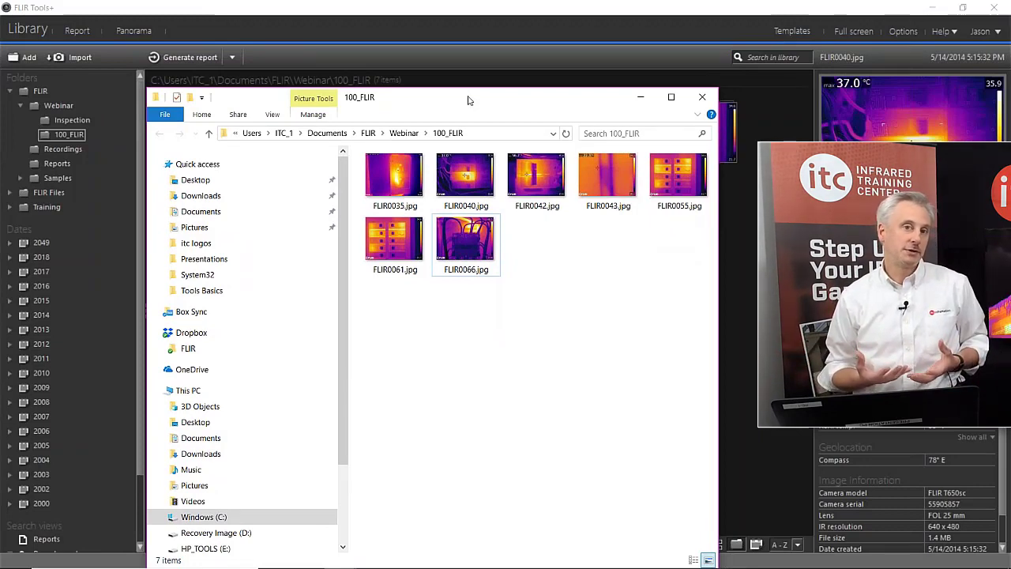
click(458, 181)
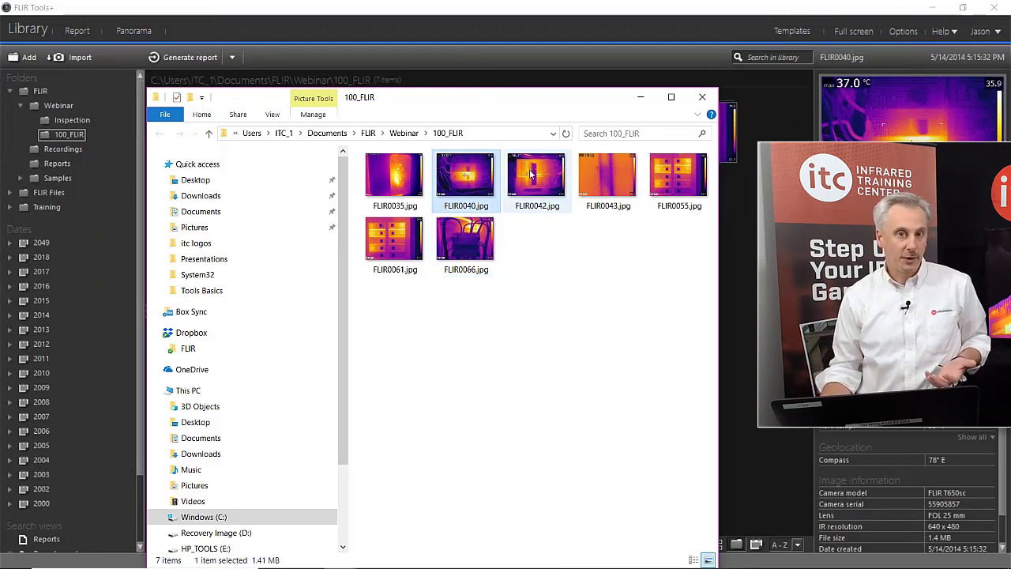
click(641, 98)
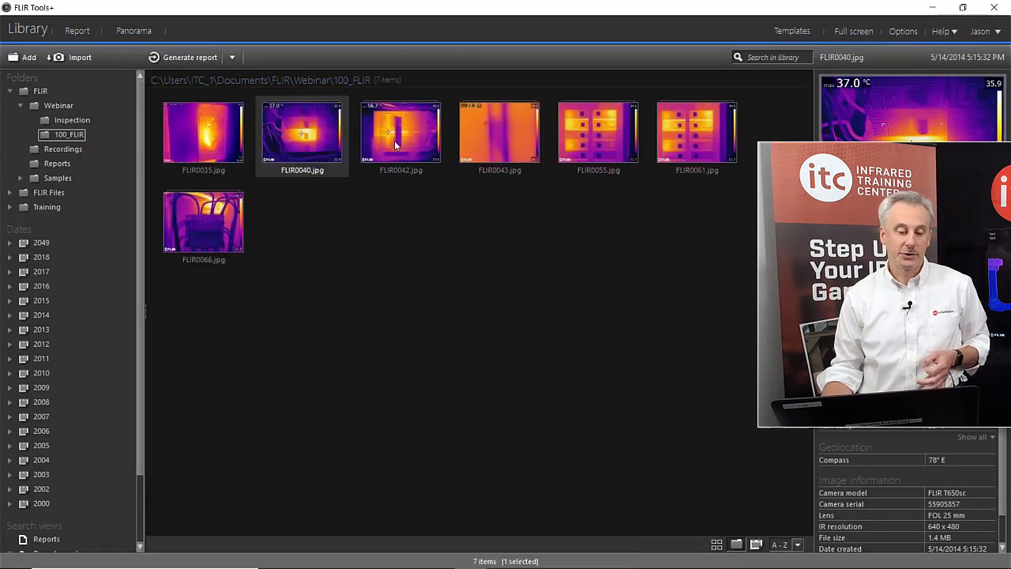
Preview FLIR0042.jpg, FLIR0043.jpg and FLIR0055.jpg from the 100_FLIR folder in the library
click(395, 140)
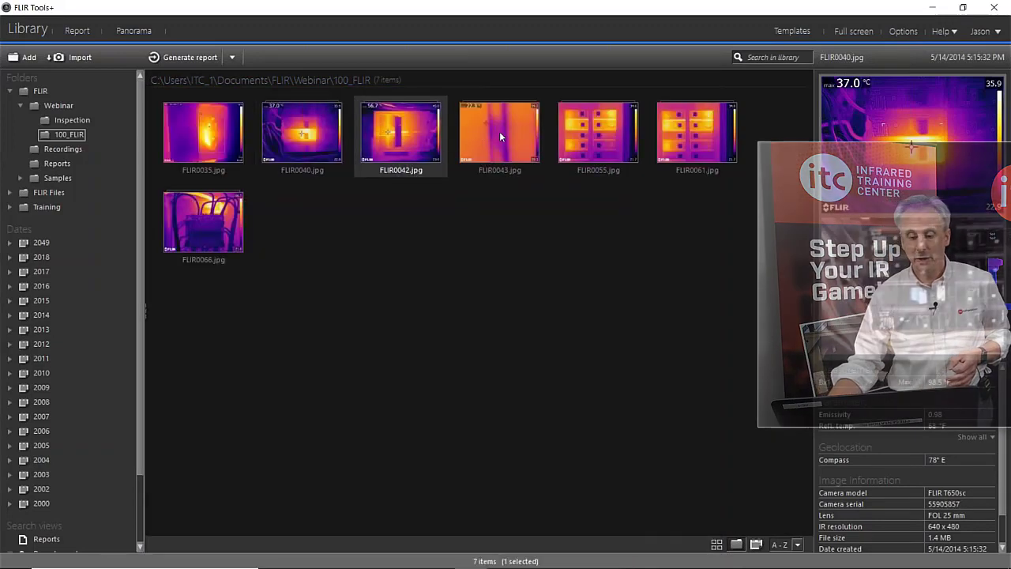
click(504, 133)
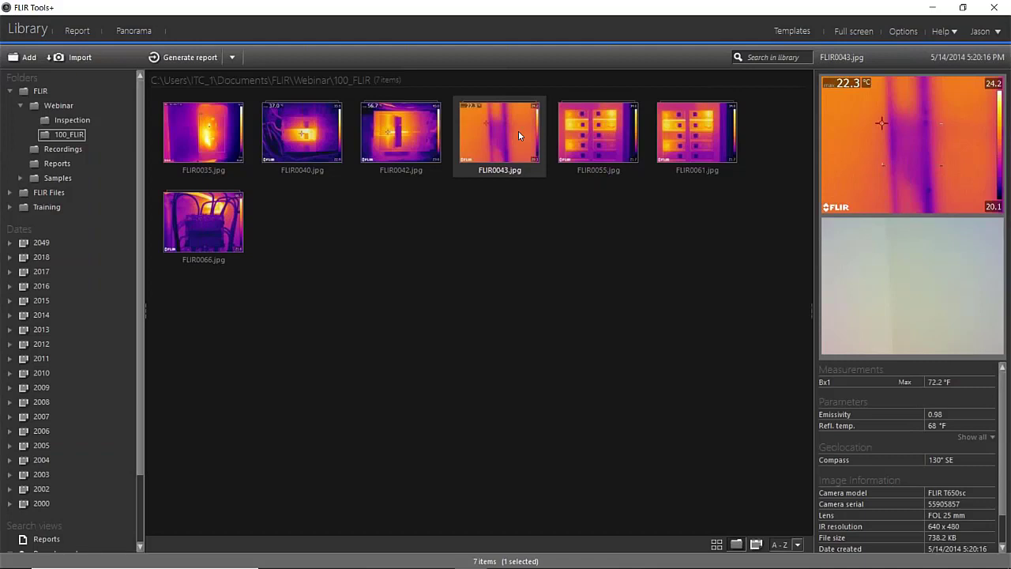
click(576, 132)
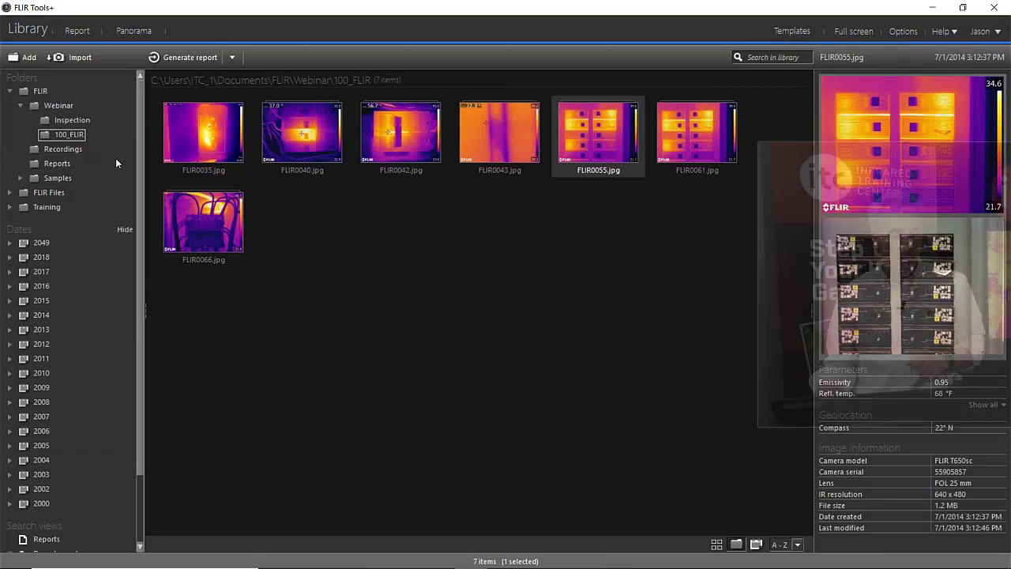
Open image23.jpg from the Training folder's _CLASS subfolder in the image editor
click(10, 193)
click(9, 195)
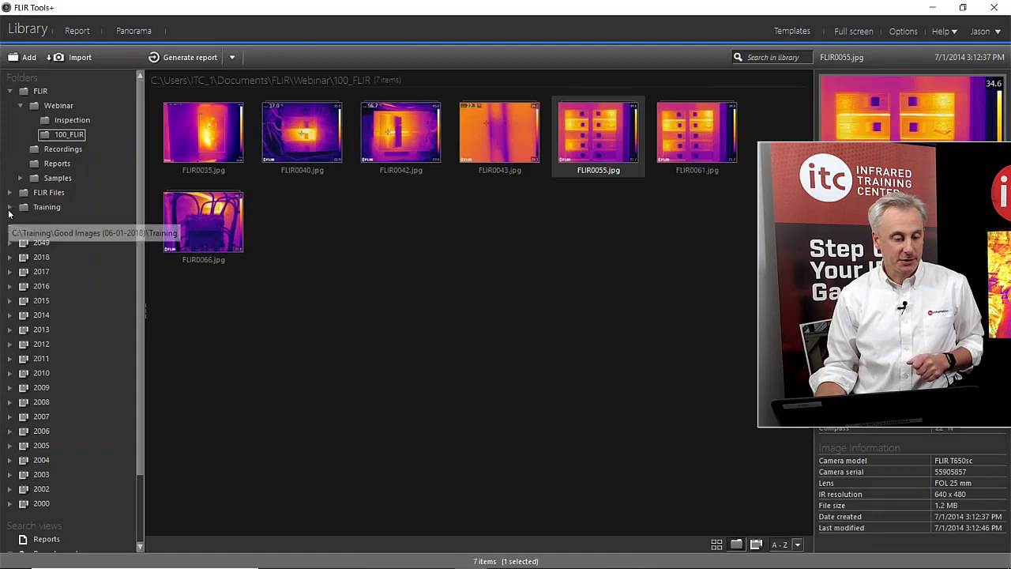
click(9, 207)
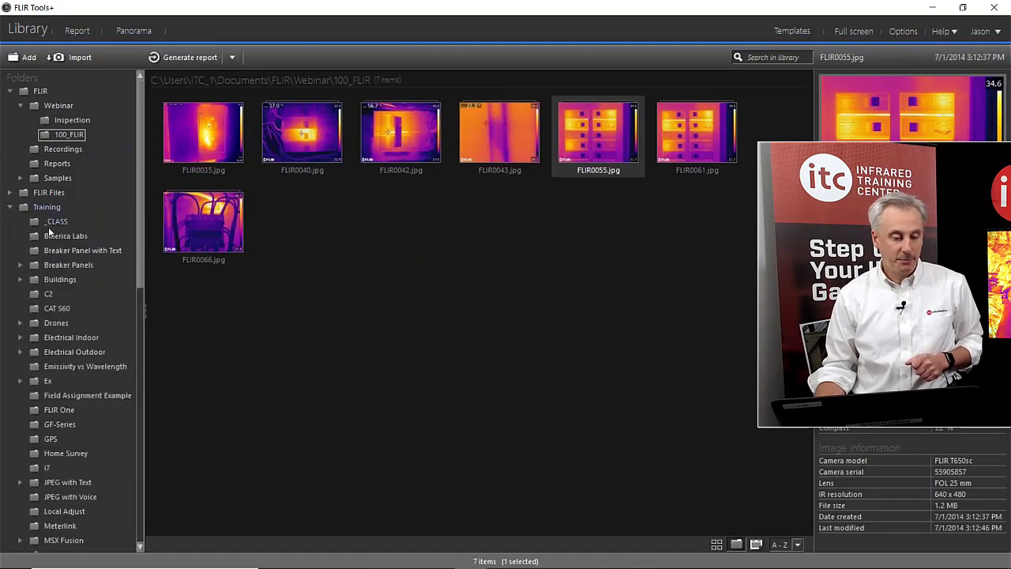
scroll(48, 227, down, 1)
click(45, 208)
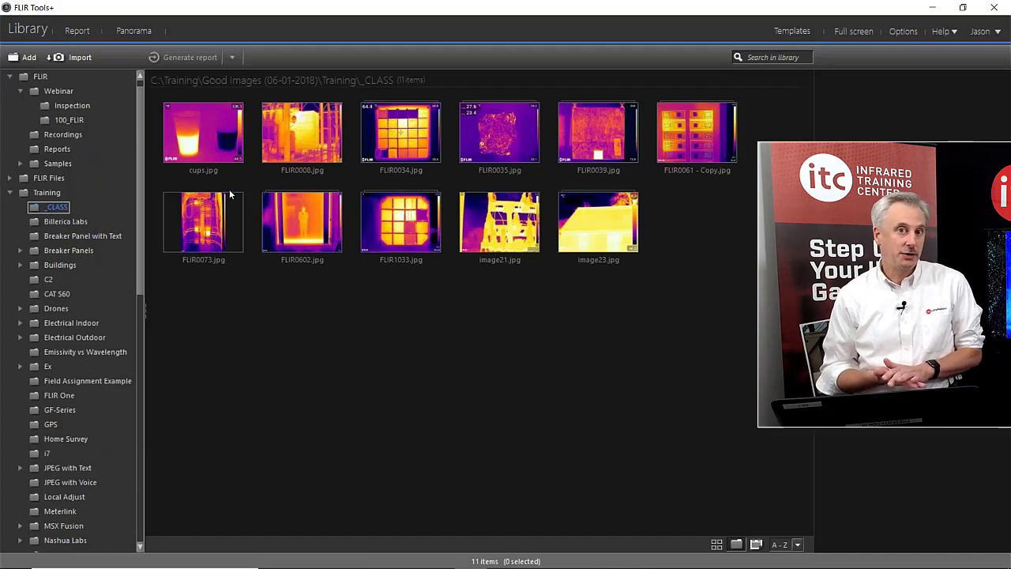
click(575, 211)
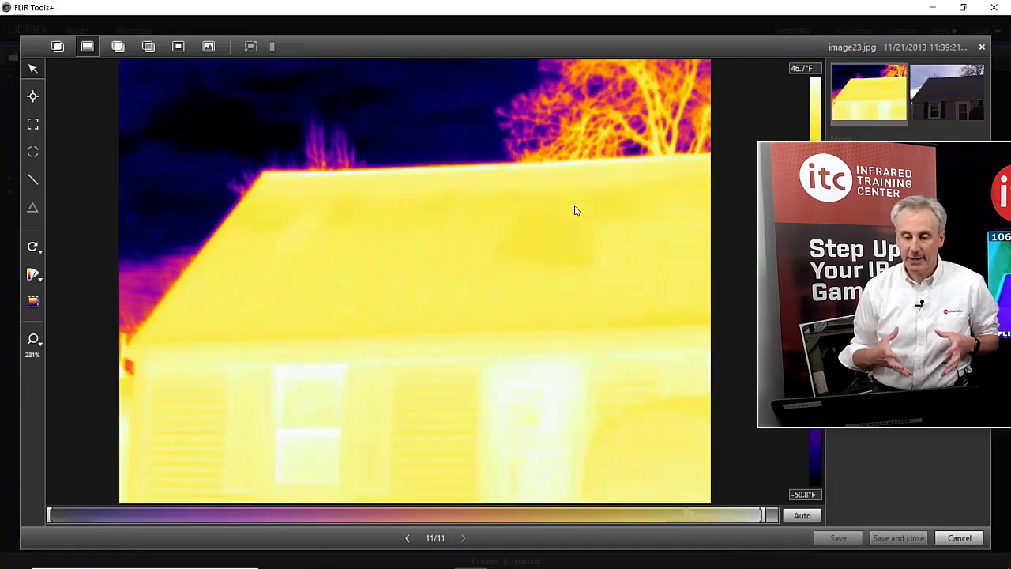
double_click(576, 210)
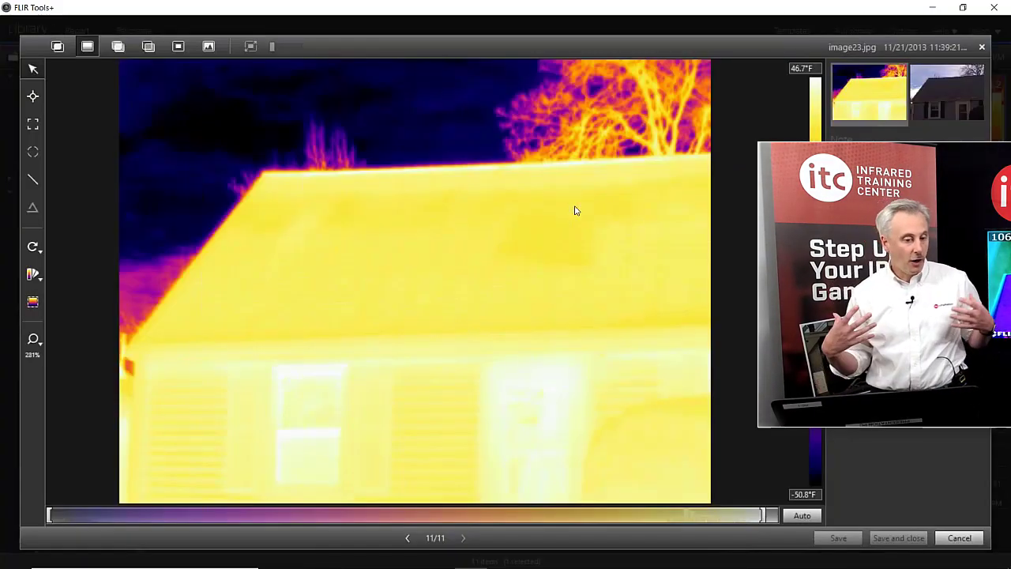
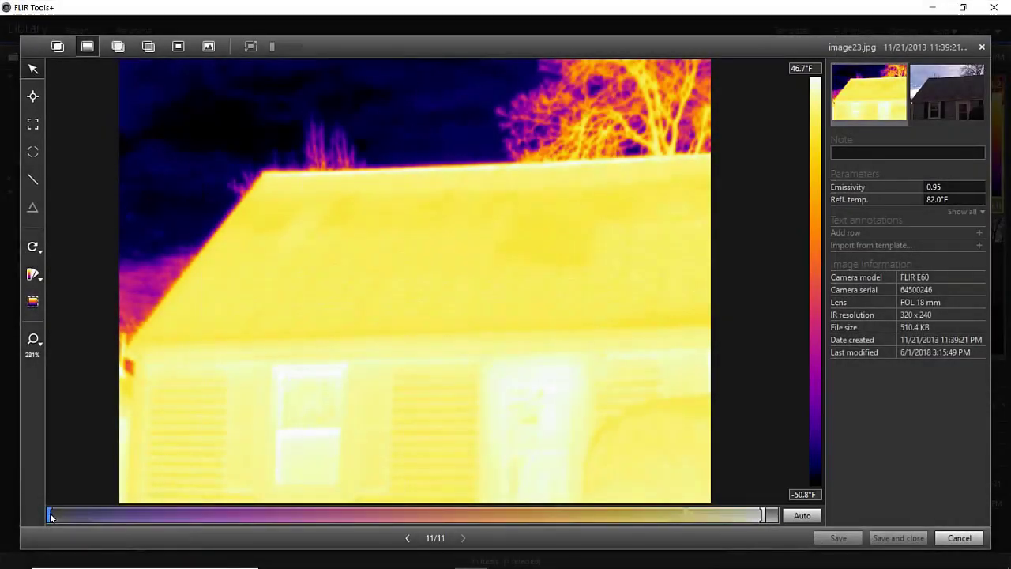
Manually narrow the temperature scale to about 33.6–43.1 °F to bring out the roof, and reset it to automatic
drag(49, 514, 97, 517)
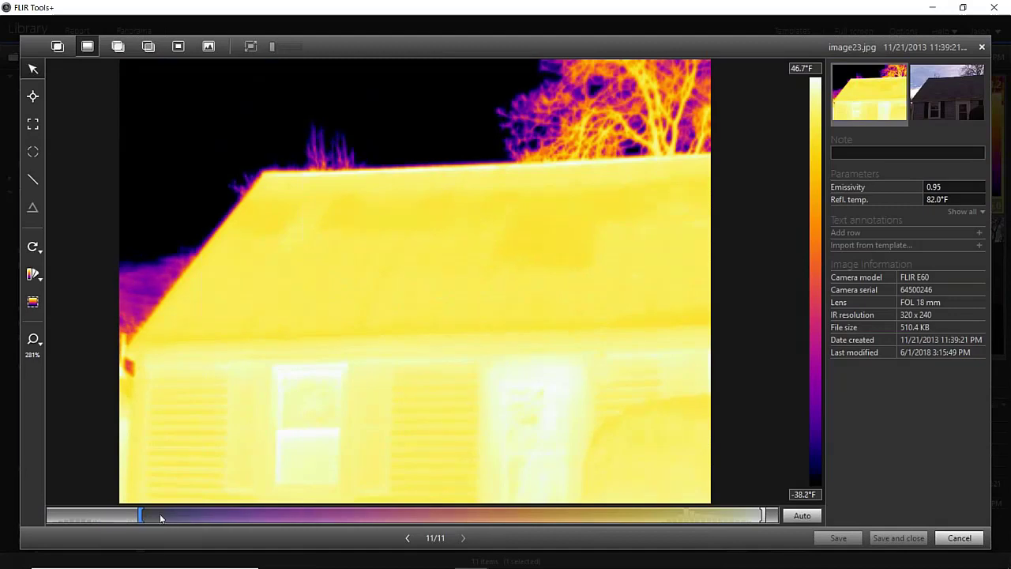
drag(160, 514, 668, 535)
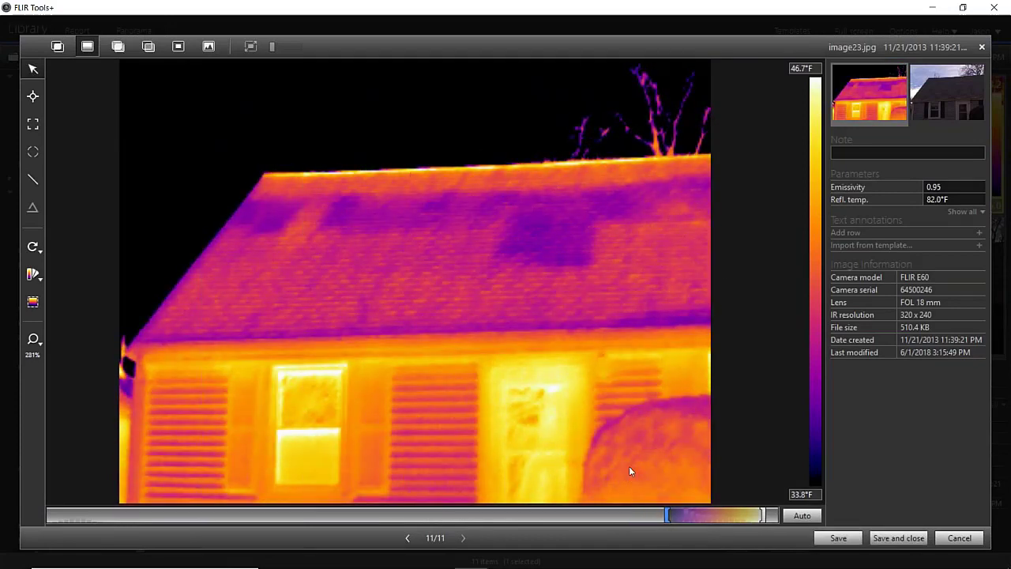
drag(668, 511, 673, 511)
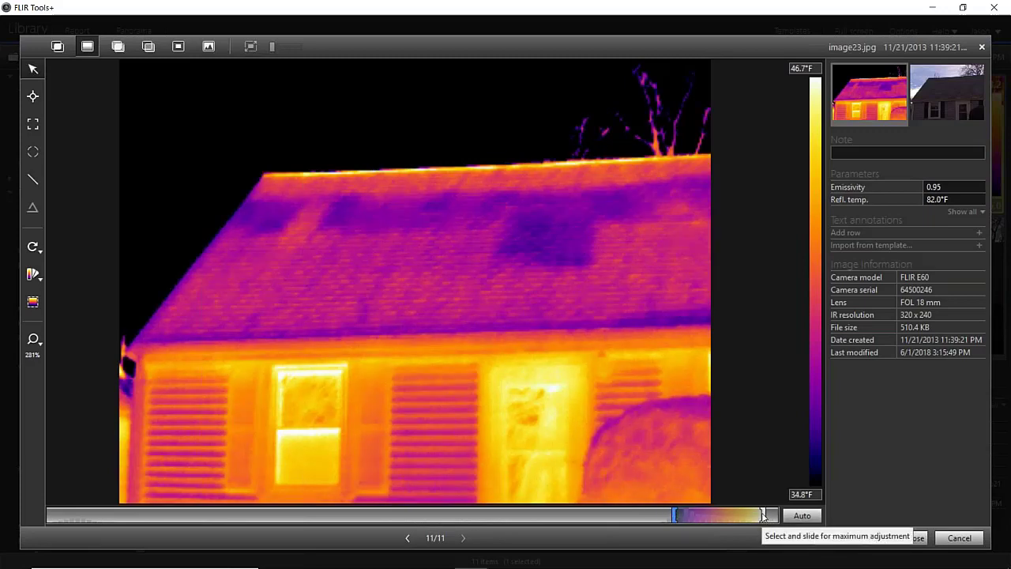
drag(765, 514, 703, 515)
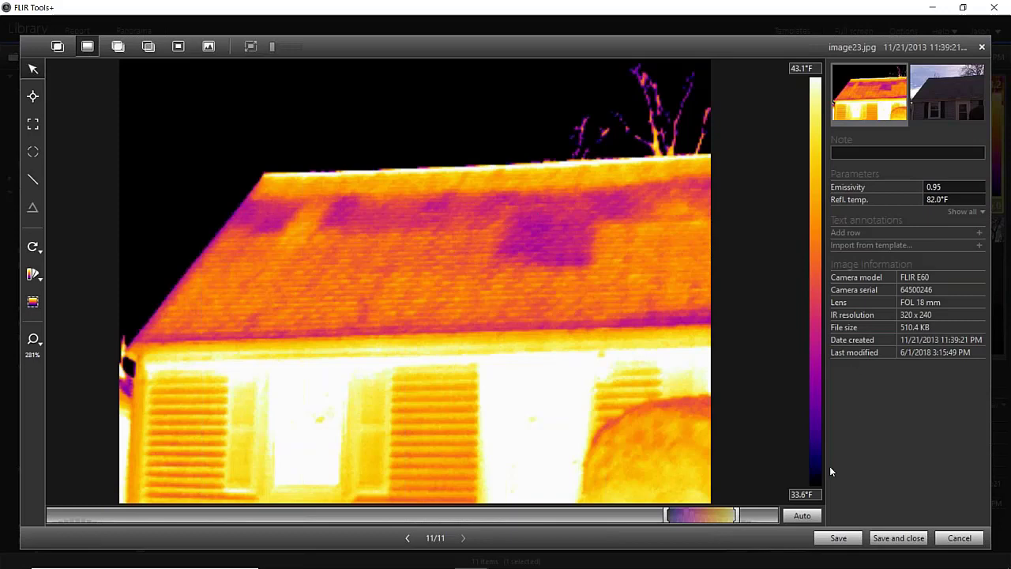
click(802, 515)
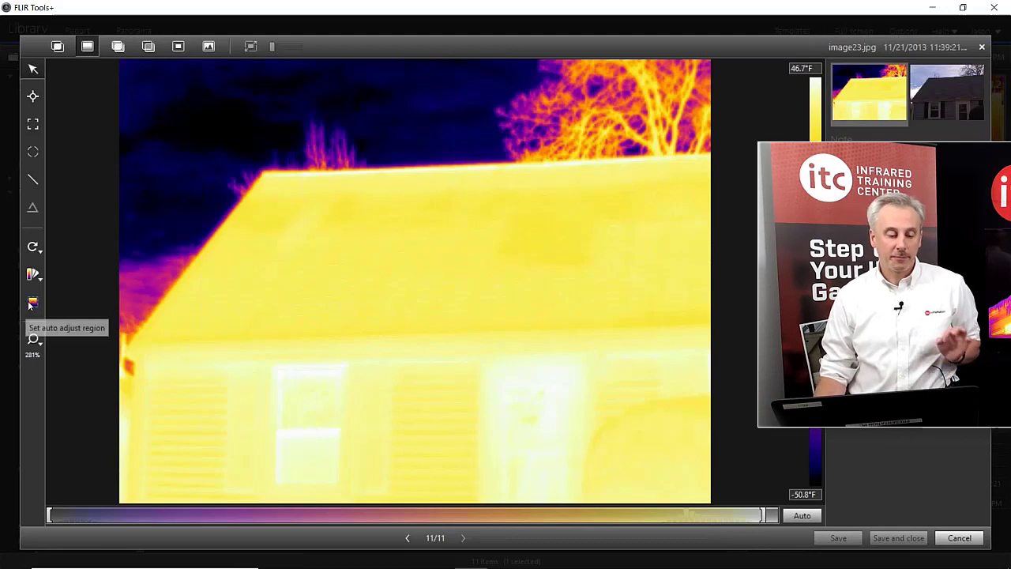
Set a rectangular auto-adjust region across most of the roof, and reset the temperature scale to automatic
click(31, 304)
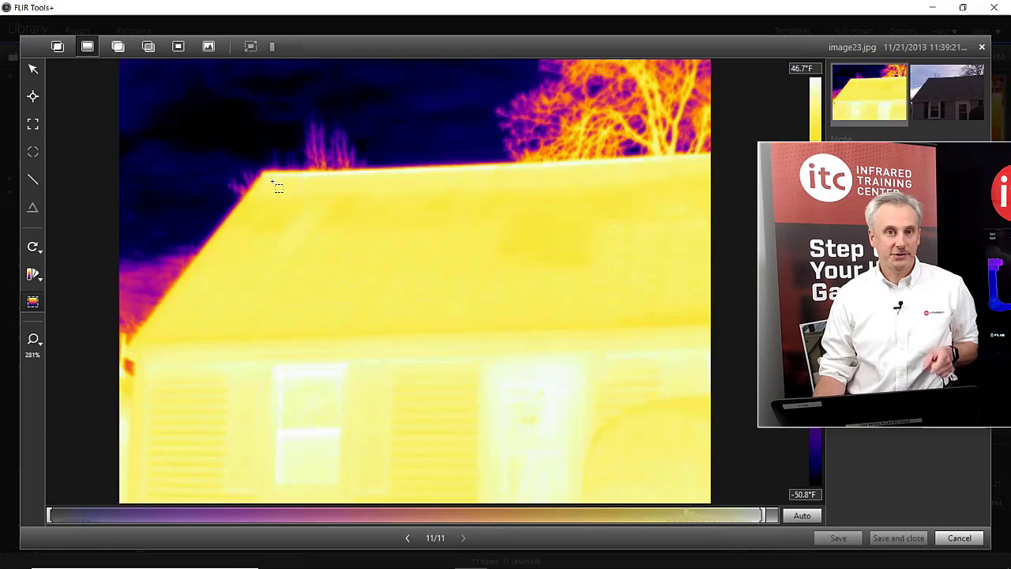
drag(271, 183, 670, 324)
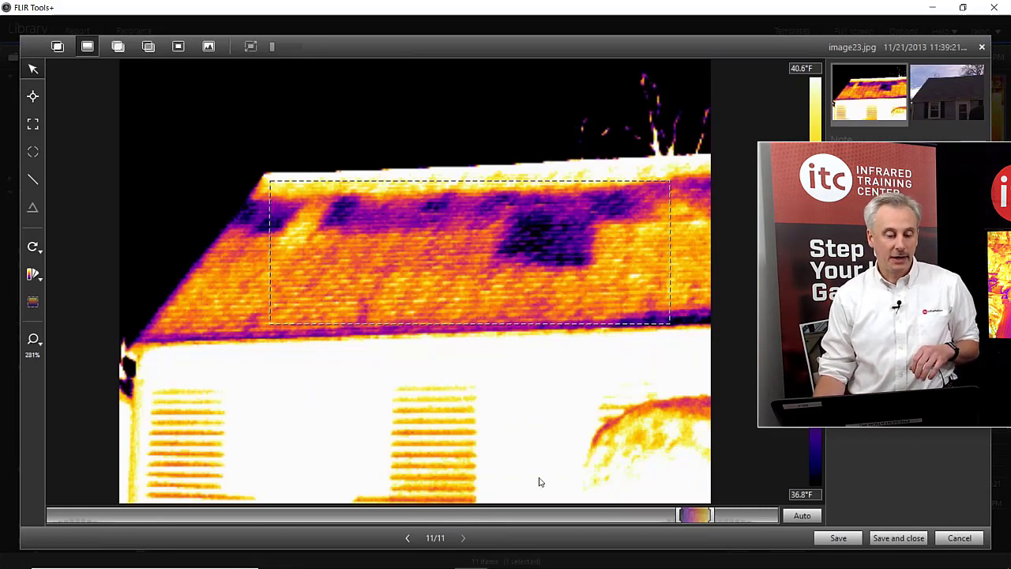
click(798, 515)
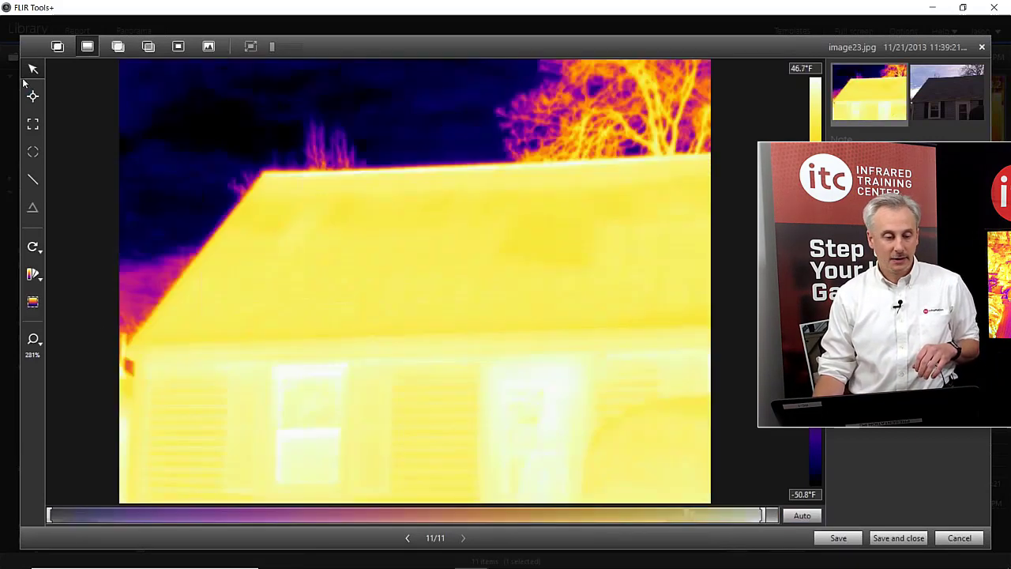
Draw another auto-adjust region starting at the roof ridge, shift it slightly down and right, and restore the automatic scale
click(32, 304)
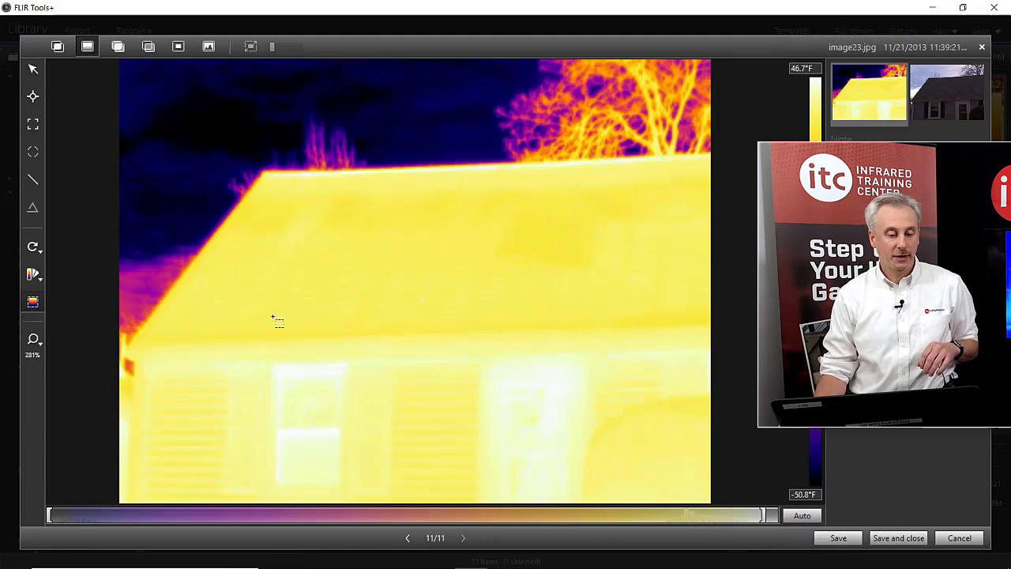
drag(272, 175, 638, 328)
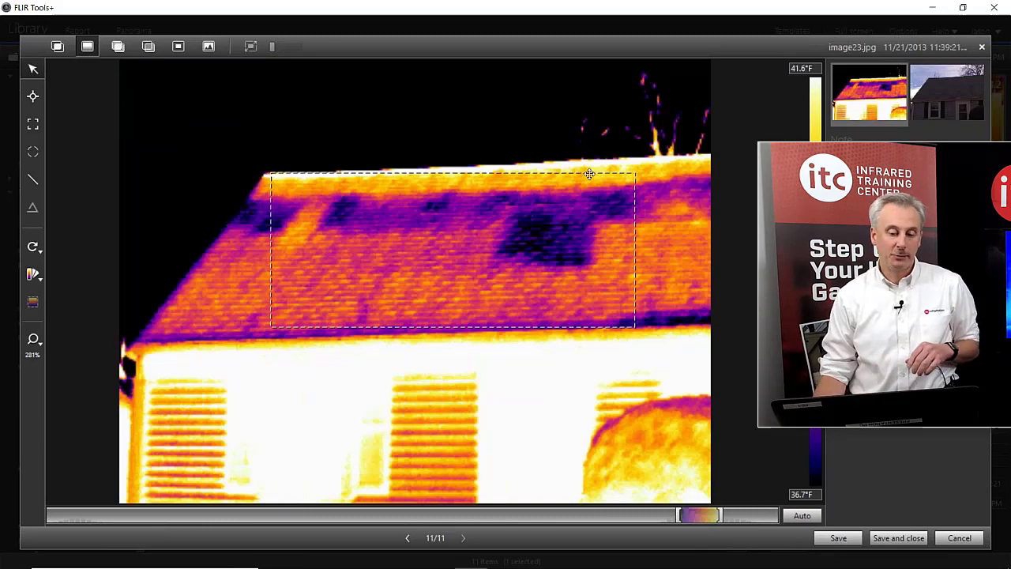
drag(589, 174, 553, 280)
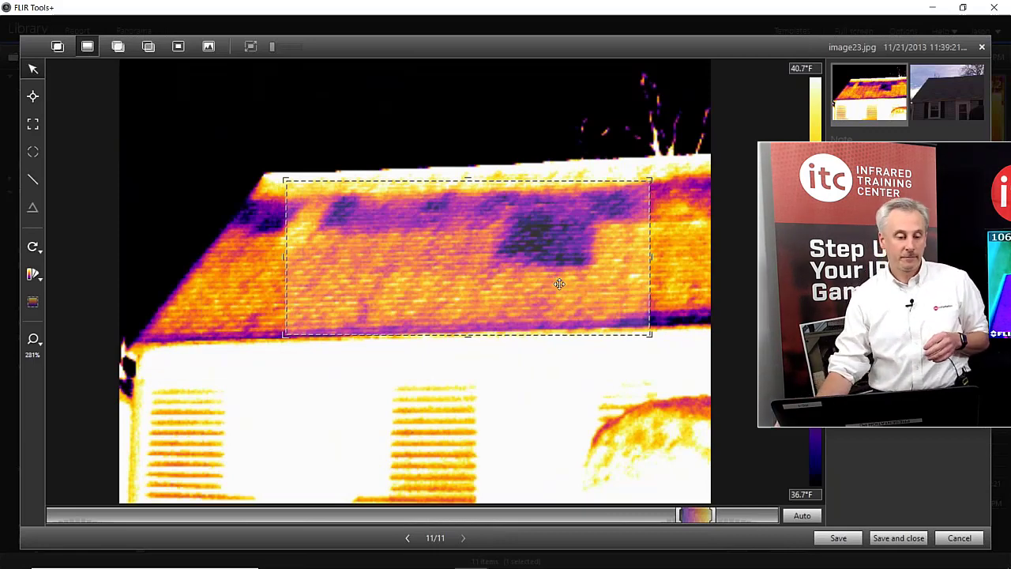
click(801, 515)
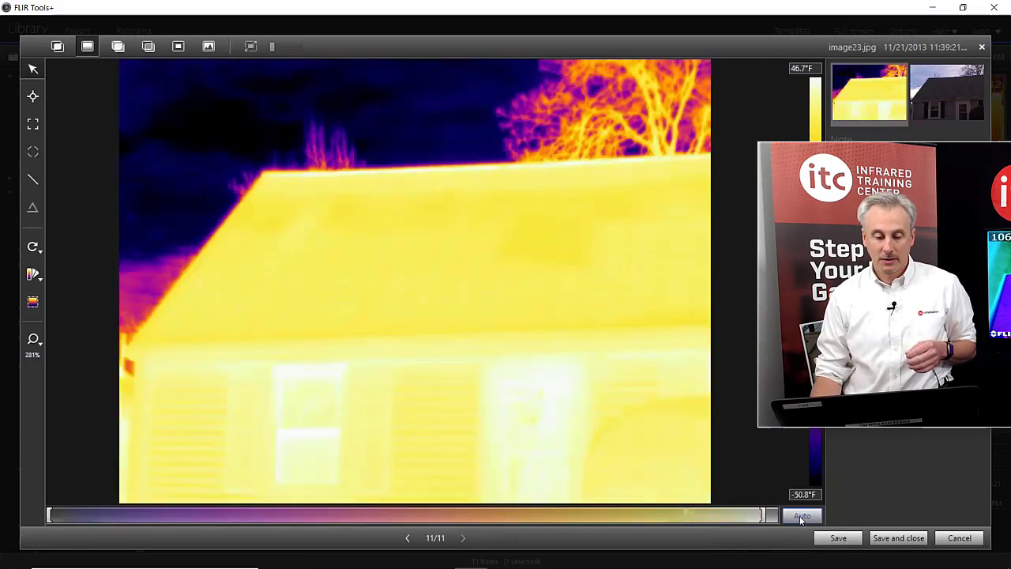
Apply the Arctic color palette to the house image, and replace it with Rainbow HC
click(40, 278)
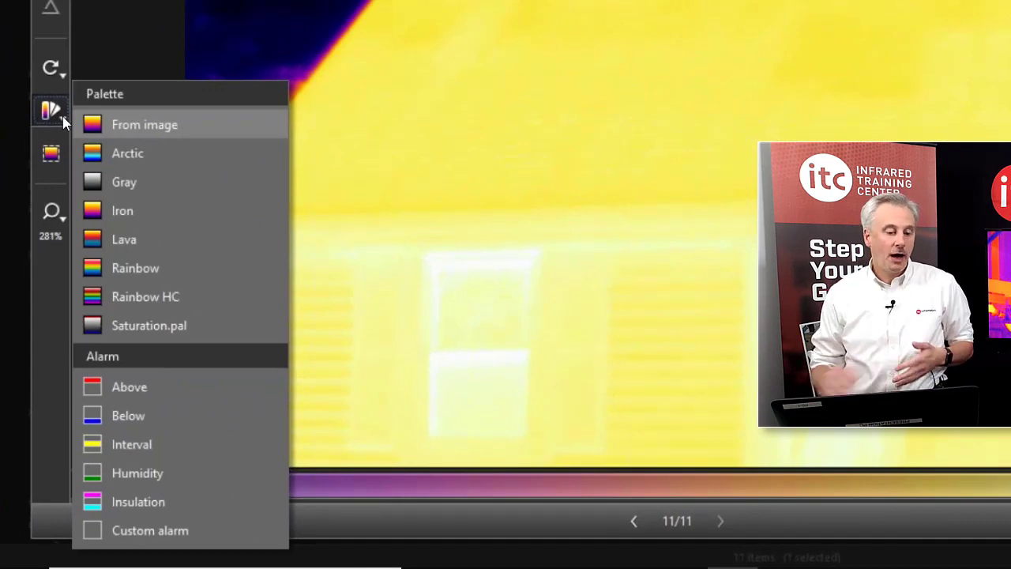
click(62, 117)
click(62, 119)
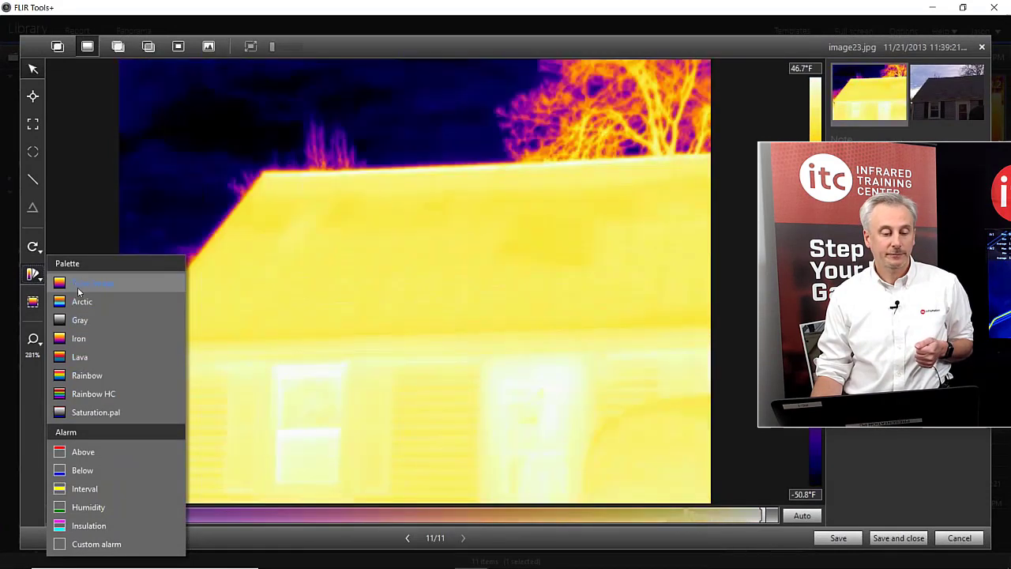
click(76, 302)
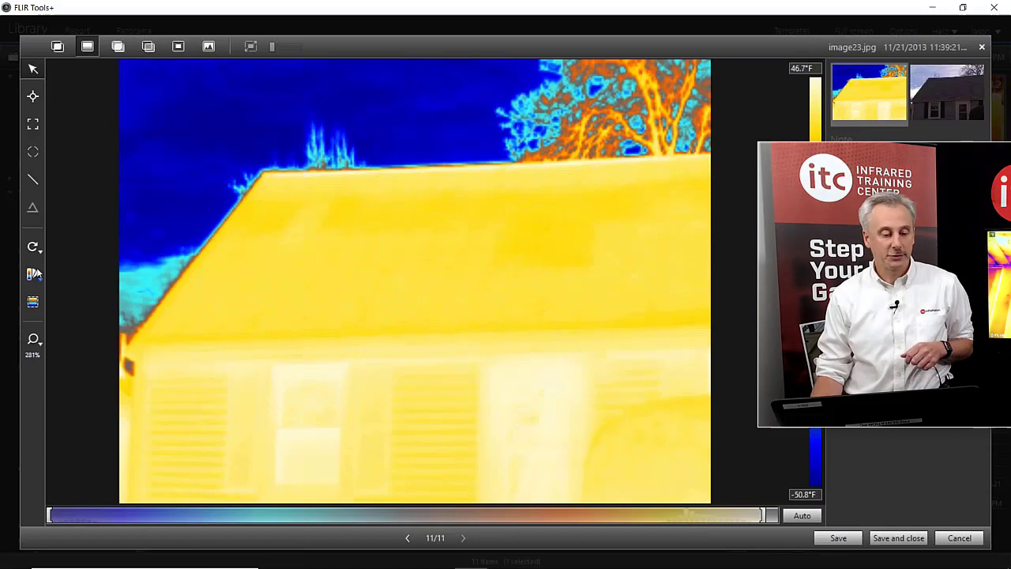
click(35, 275)
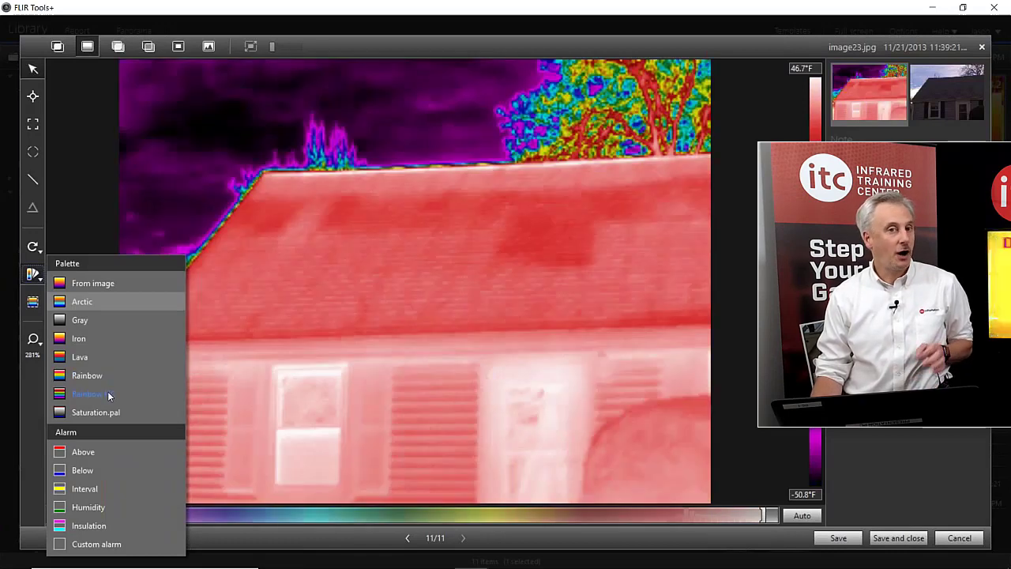
click(109, 395)
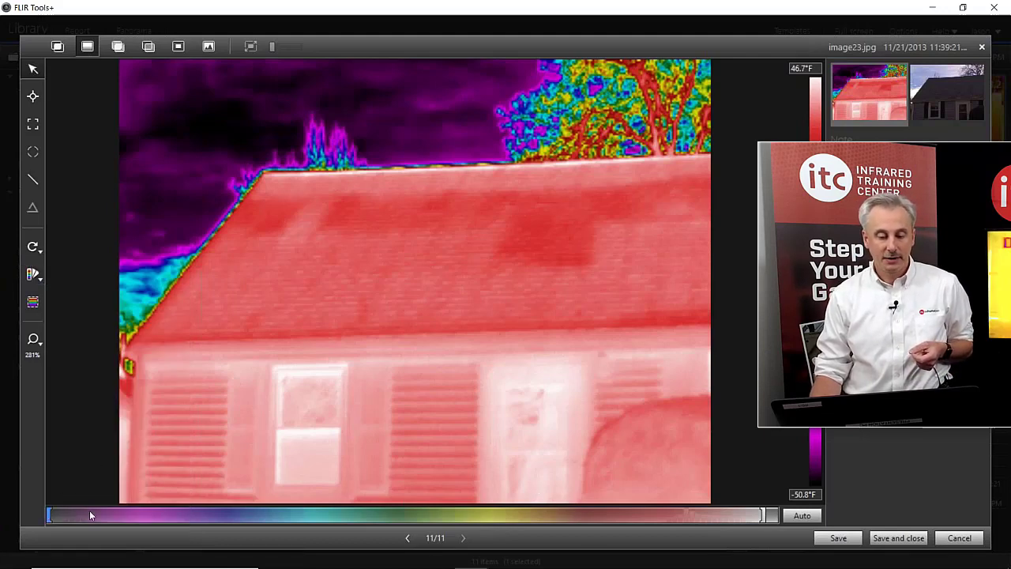
Adjust the temperature scale of the Rainbow HC image to about 14.5–47.6 °F
drag(90, 514, 468, 514)
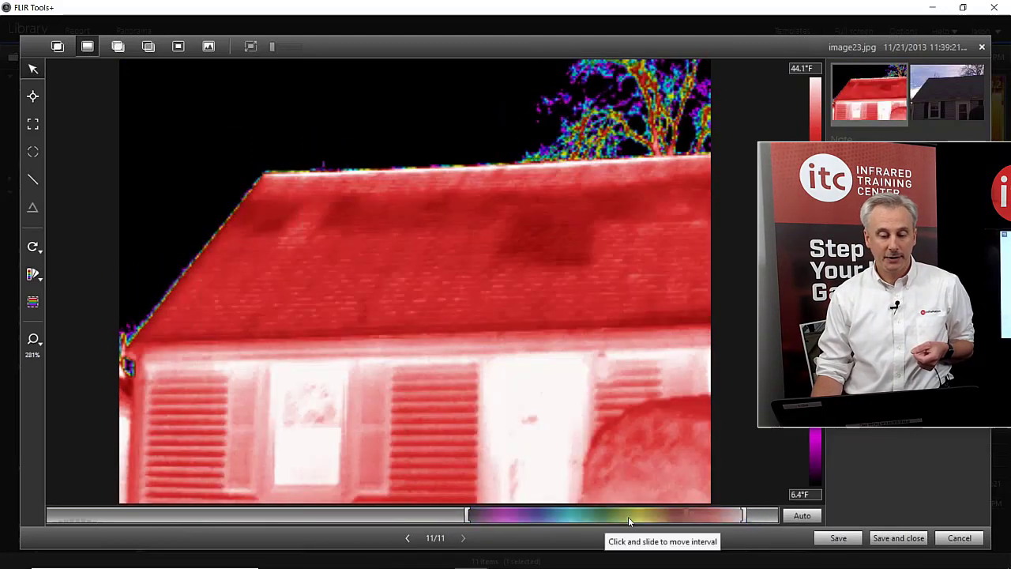
drag(628, 517, 654, 516)
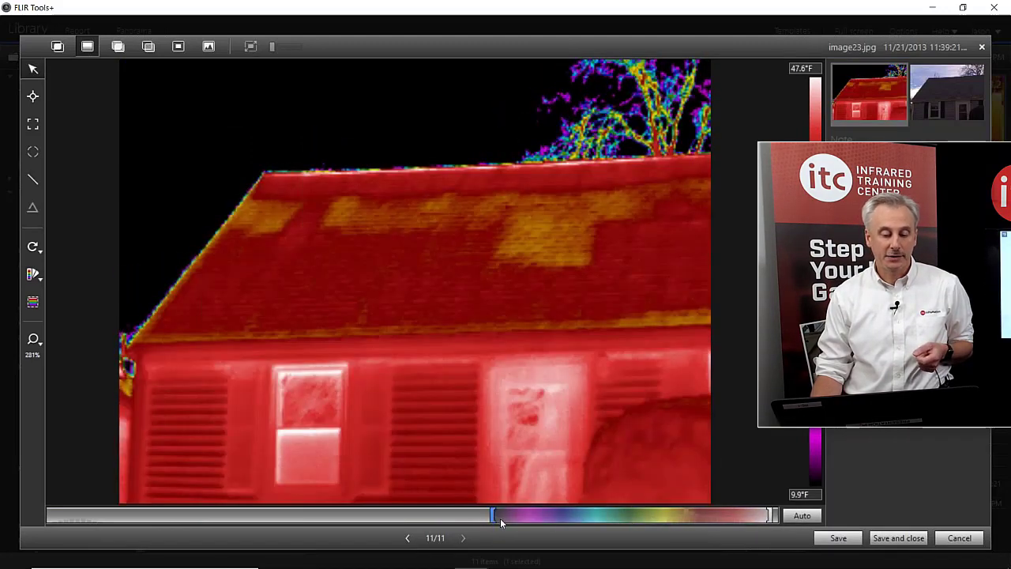
drag(500, 518, 526, 516)
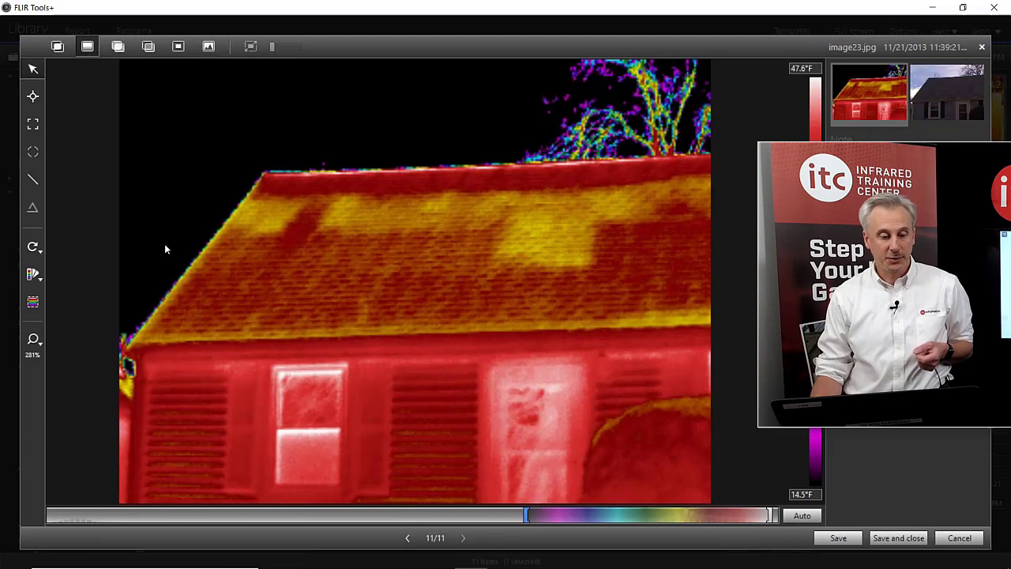
Compare the From image, Arctic and Lava palettes on the house image, and return to Rainbow HC
click(33, 275)
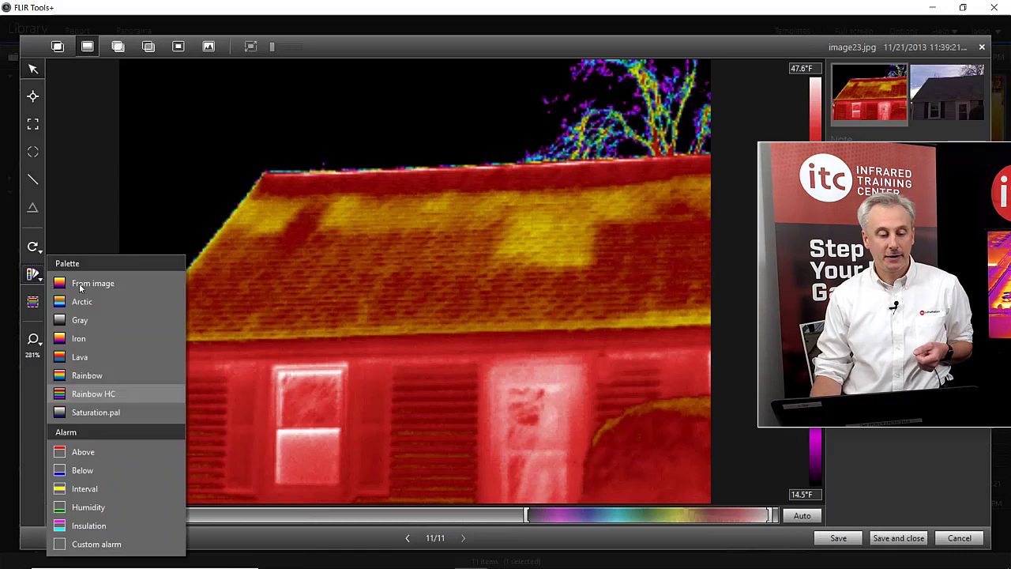
click(82, 288)
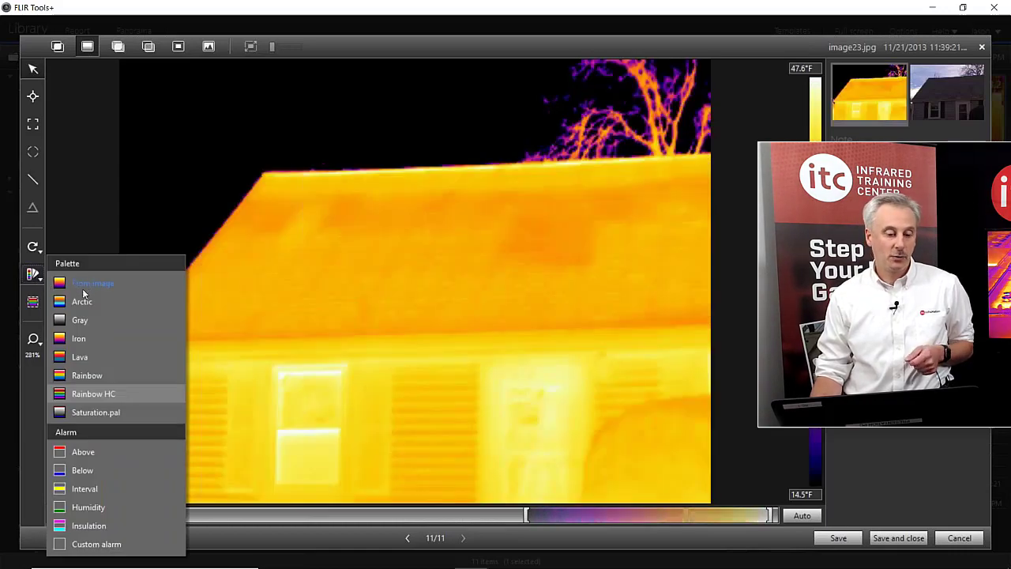
click(83, 300)
click(95, 361)
click(99, 399)
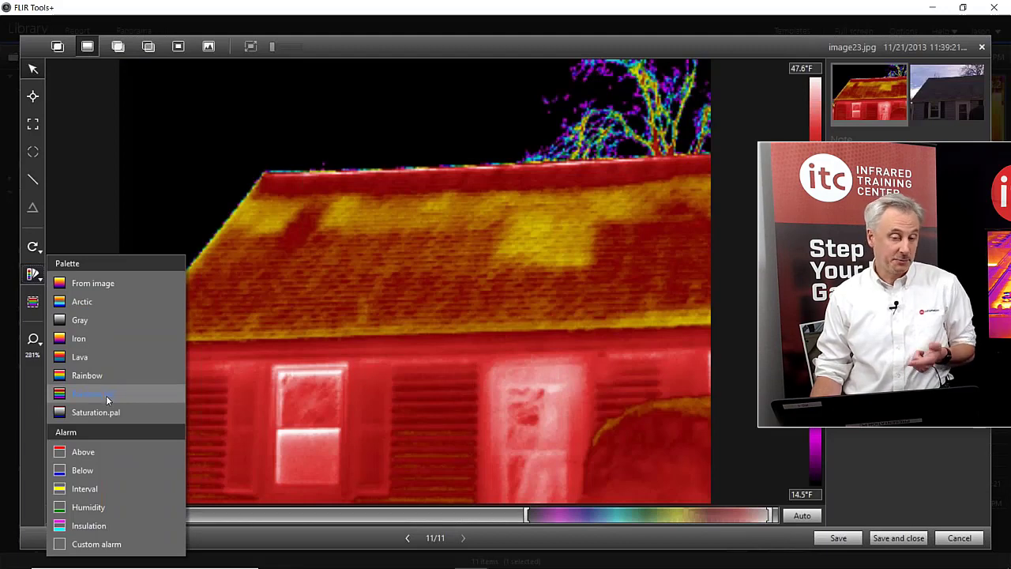
Restore the From image palette on the house image, and close the image without saving
click(99, 283)
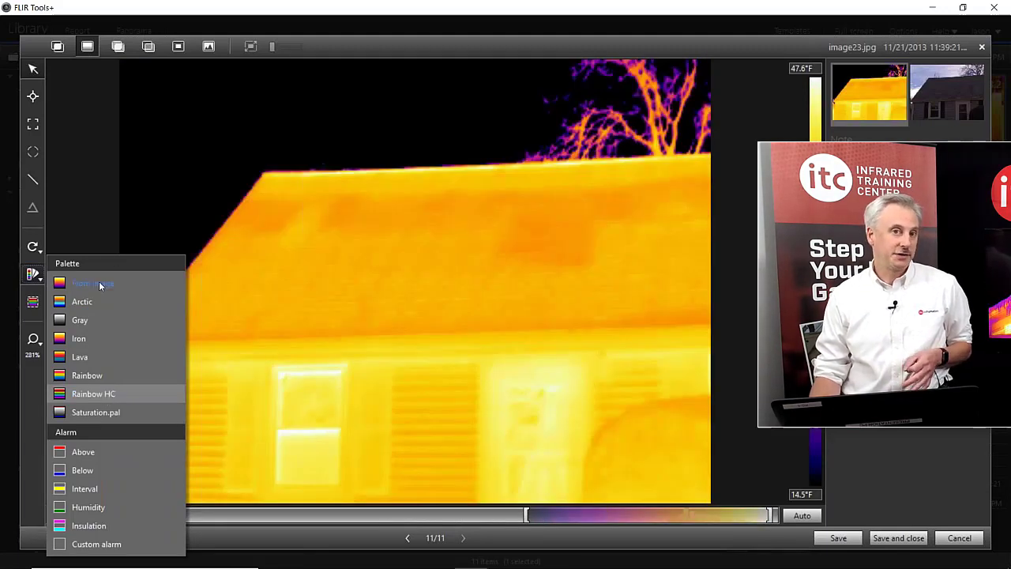
click(38, 277)
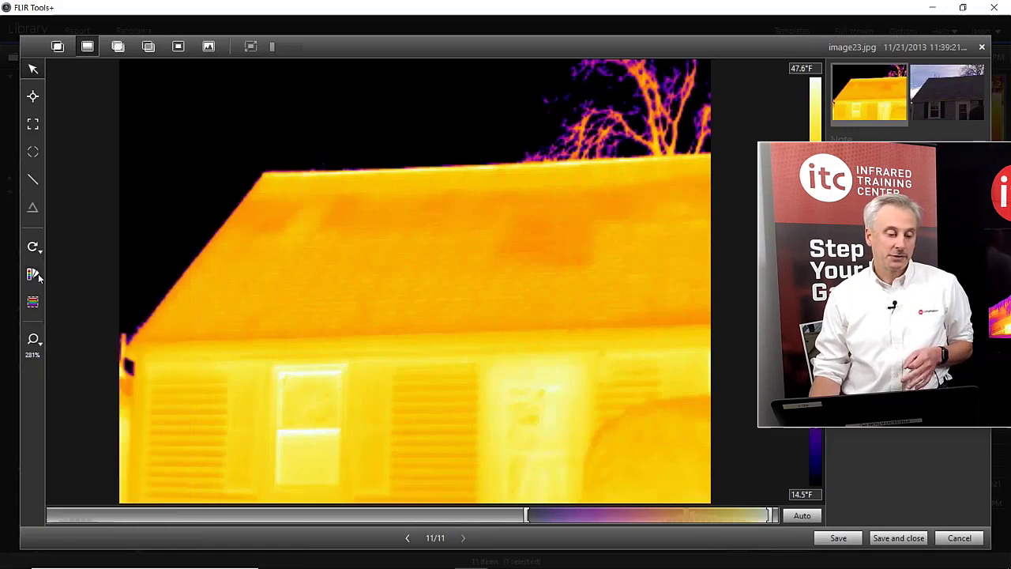
click(38, 277)
click(63, 283)
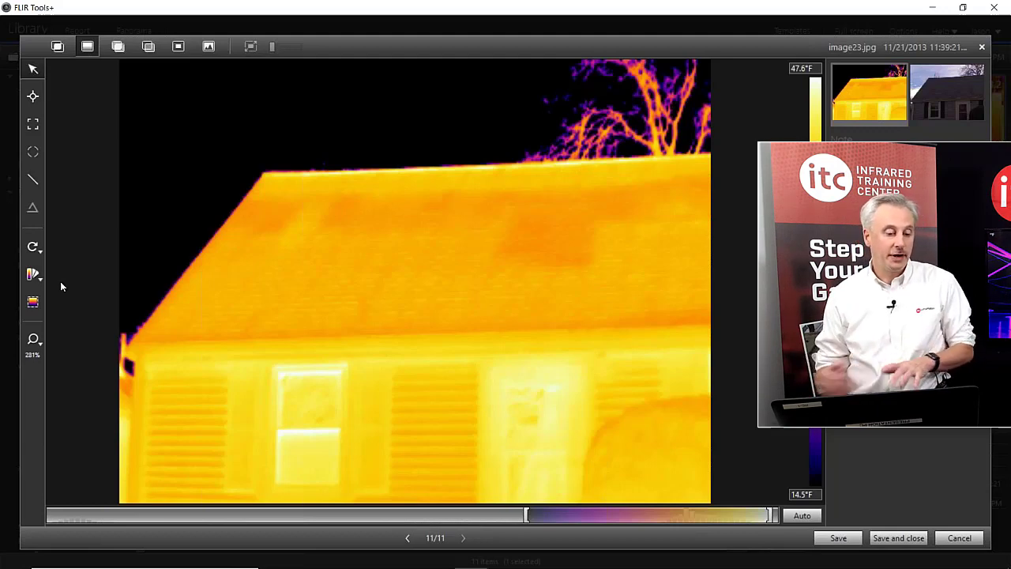
click(33, 274)
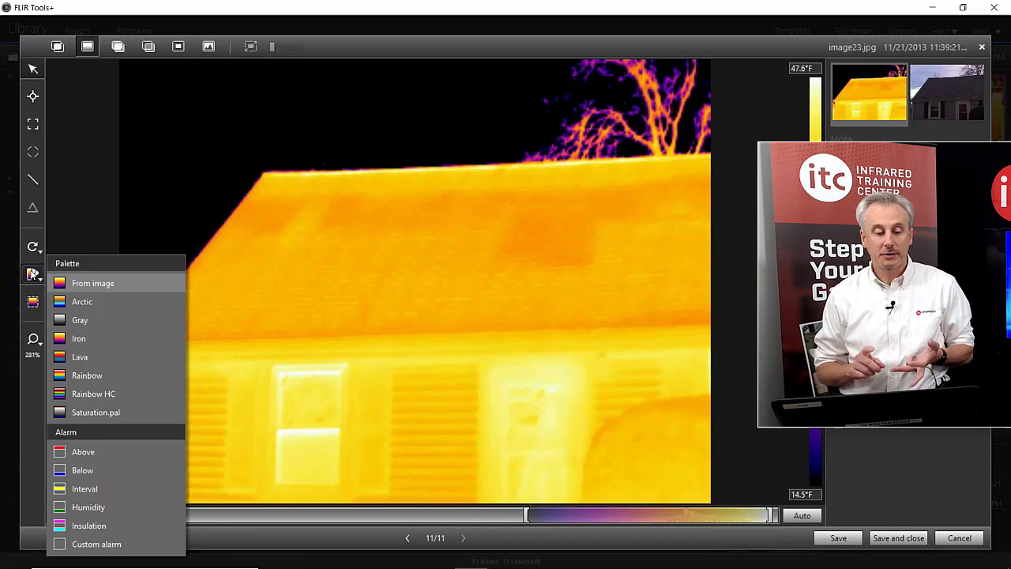
click(956, 539)
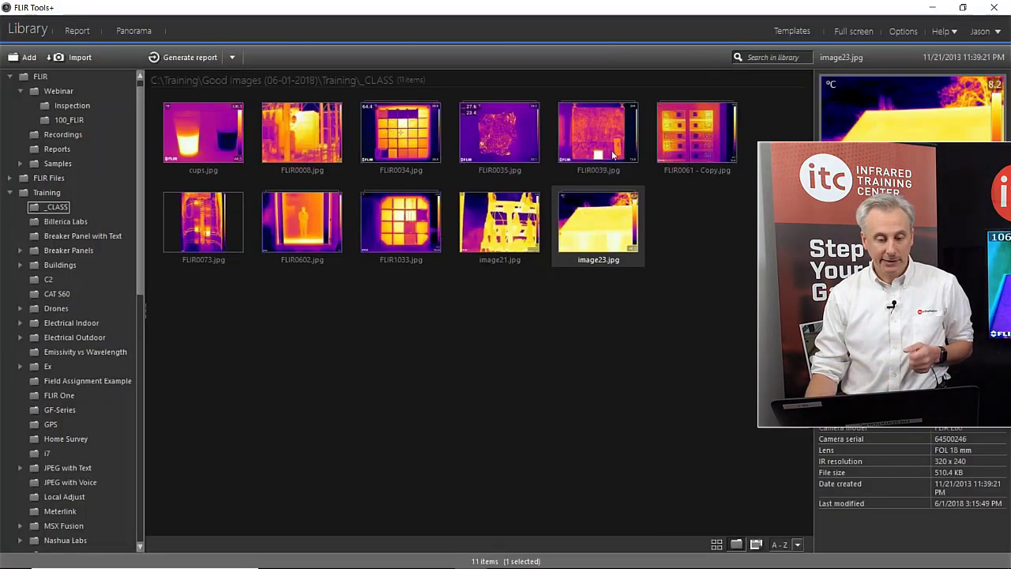
Open FLIR0061 - Copy.jpg, compare its thermal MSX and thermal-only image modes, and leave it in thermal-only mode
click(686, 136)
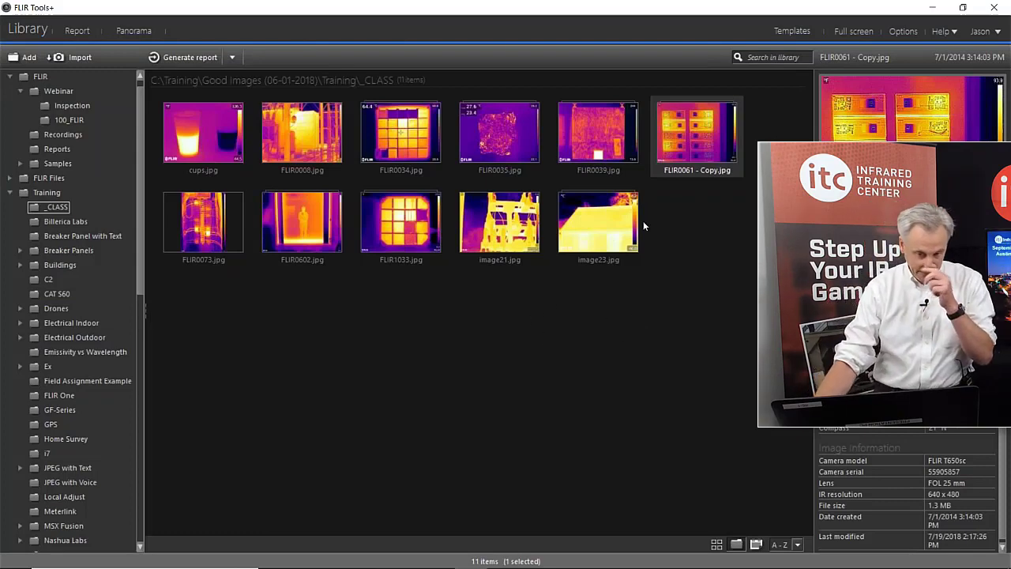
double_click(696, 134)
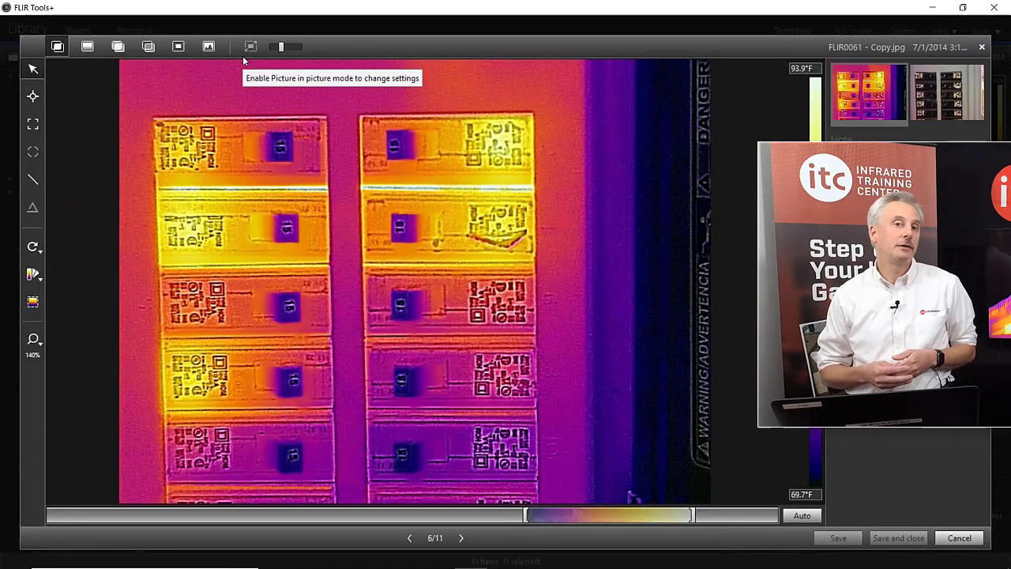
click(88, 49)
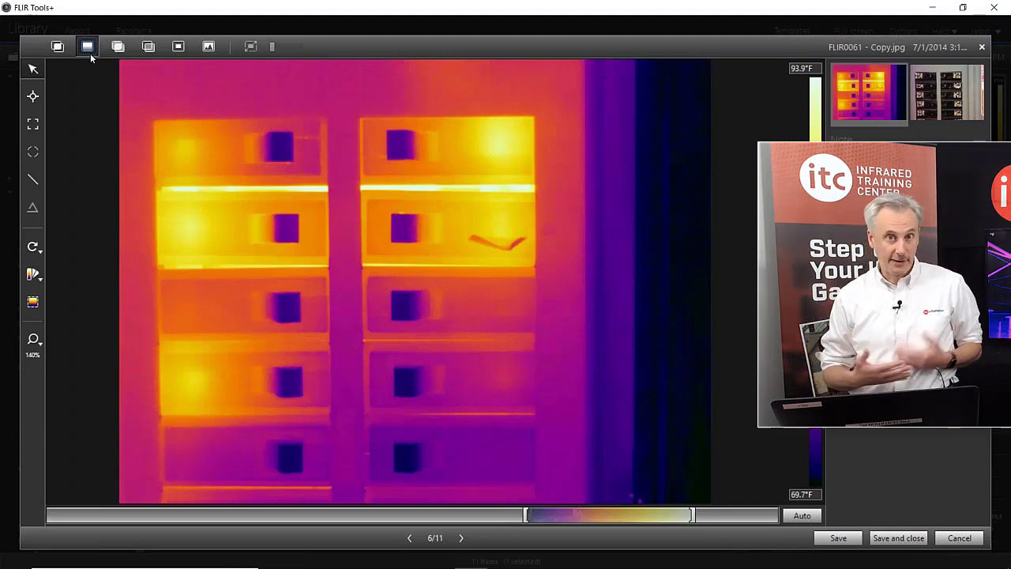
click(57, 47)
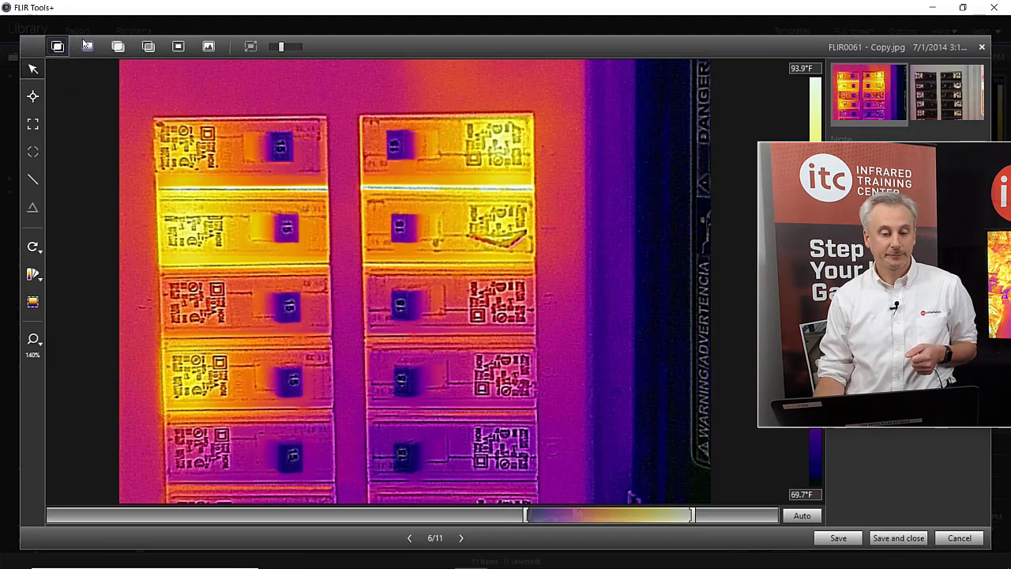
click(87, 46)
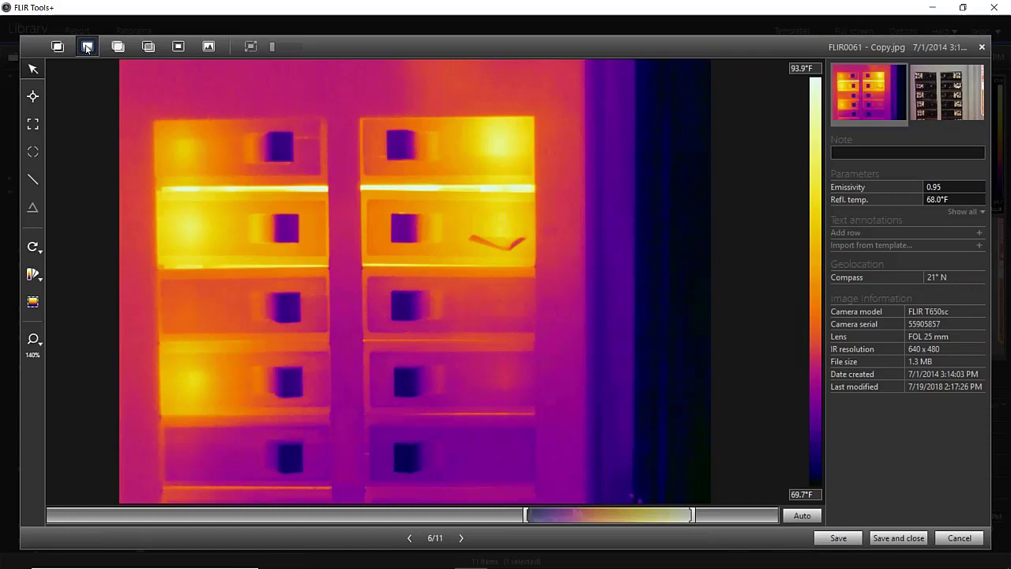
click(57, 48)
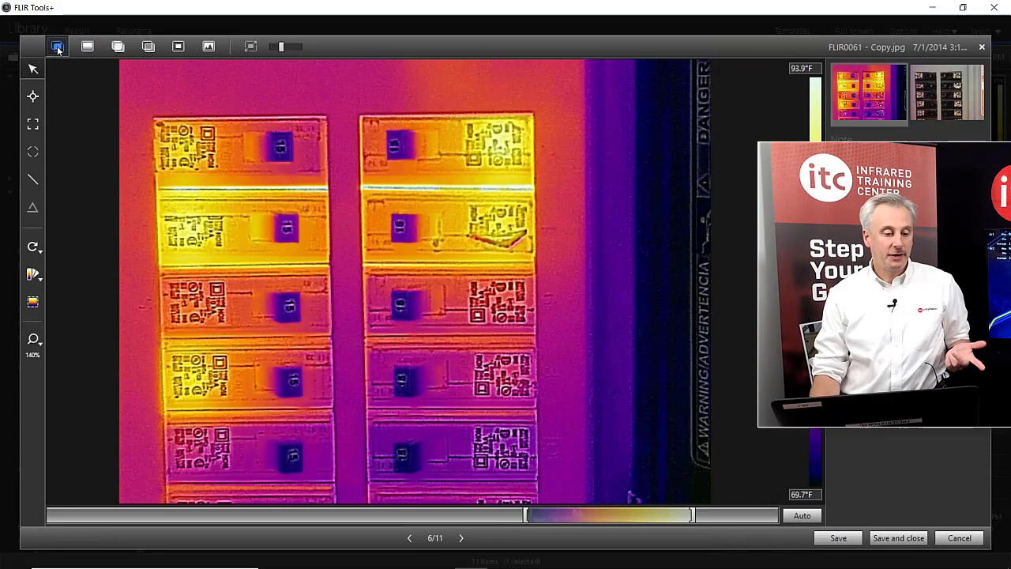
click(87, 47)
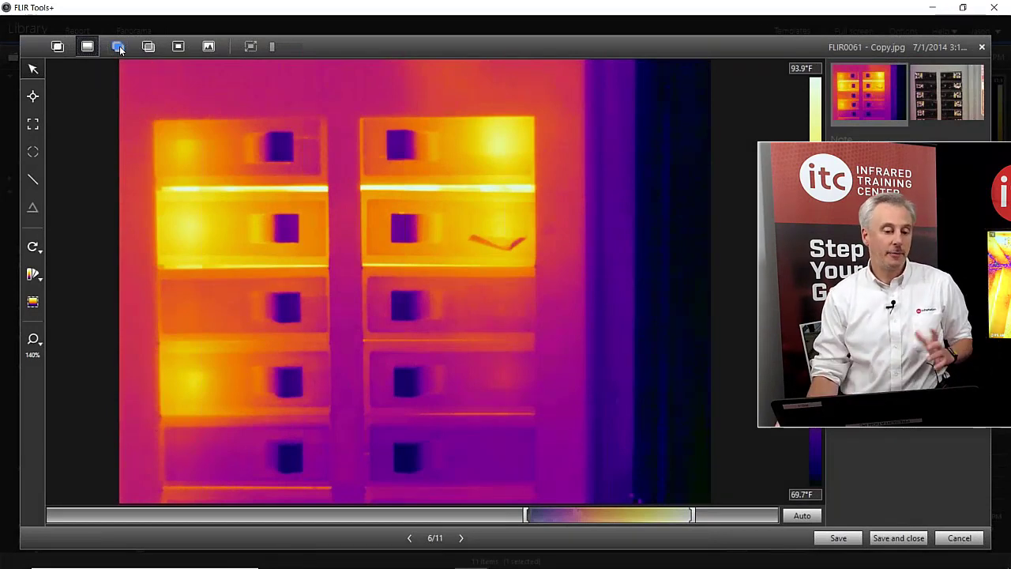
Restrict the thermal fusion overlay to the warmer breakers, and compare it with the thermal blending mode
click(119, 47)
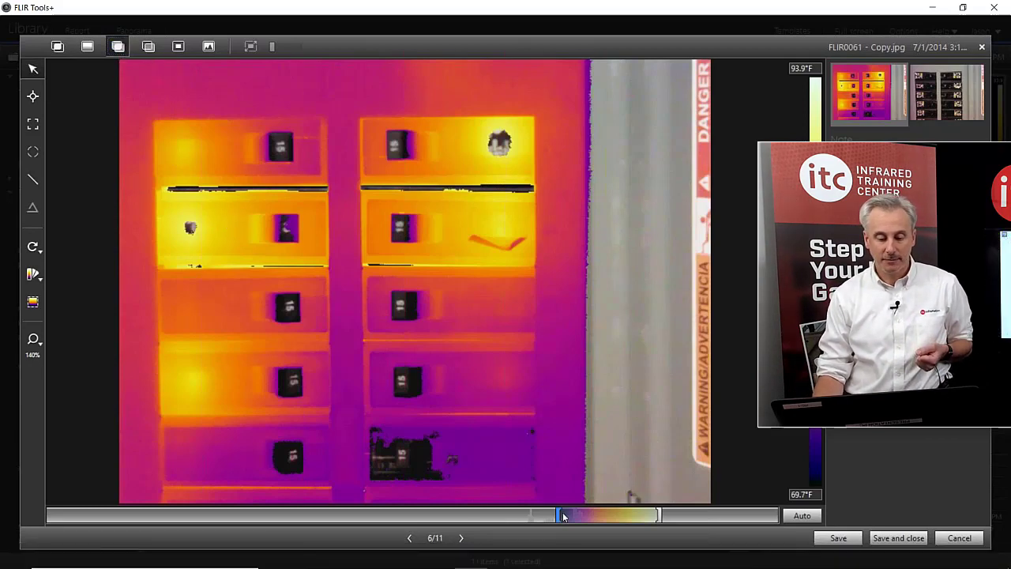
drag(562, 512, 671, 514)
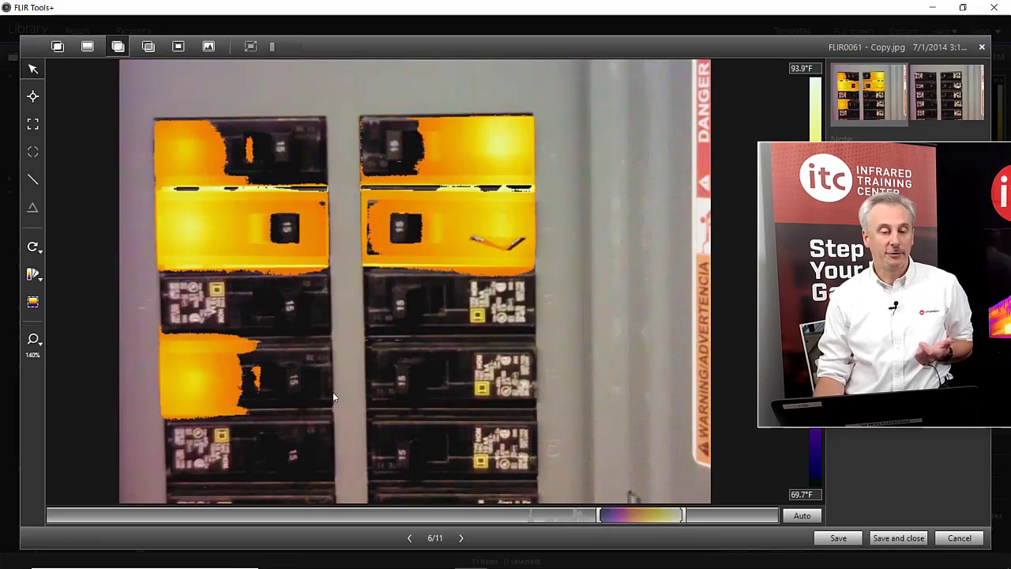
click(149, 48)
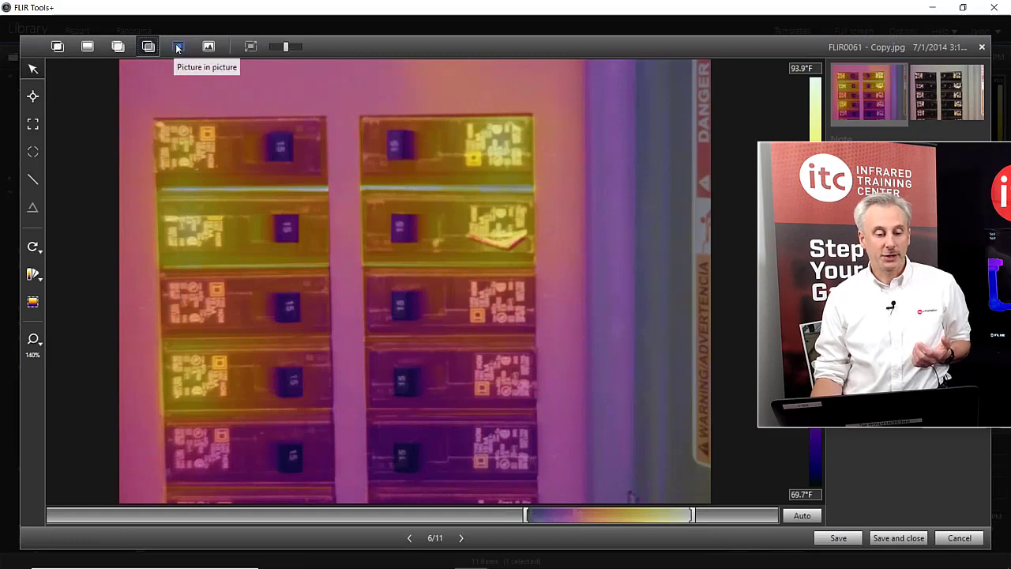
Show the breaker panel as Picture in picture, and move and resize the thermal inset to frame the upper two breakers of the right-hand column
click(178, 47)
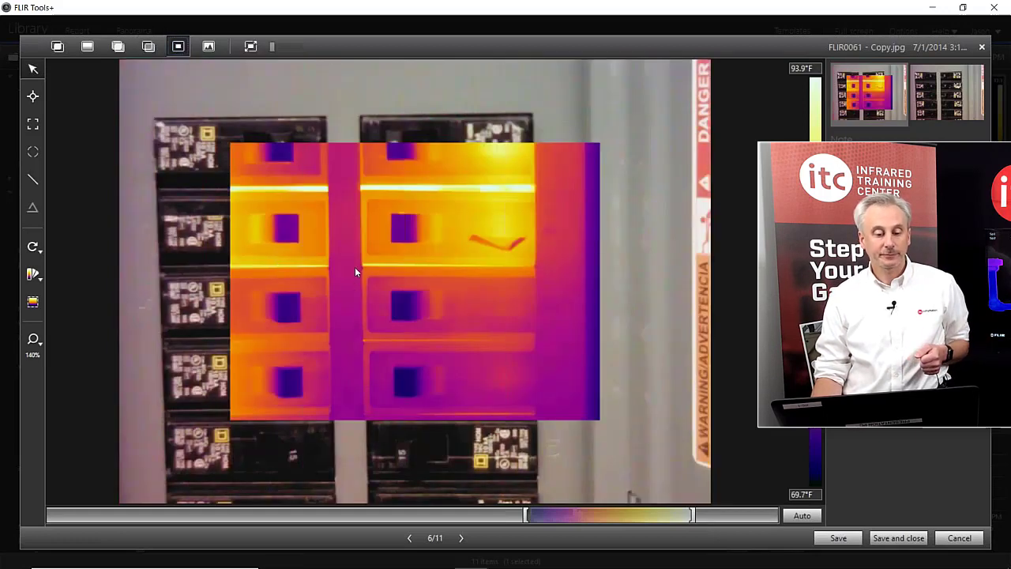
click(250, 47)
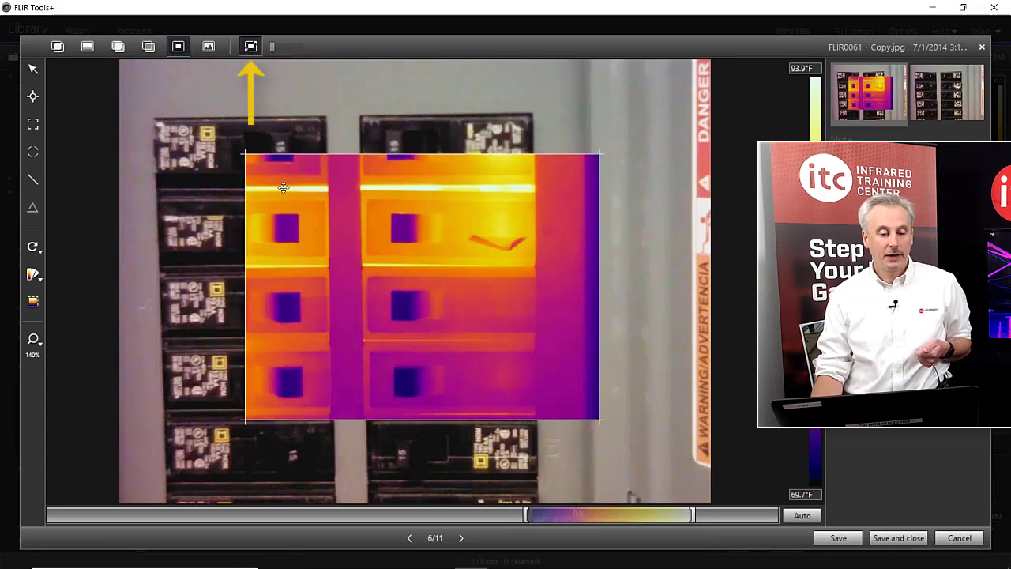
drag(283, 187, 383, 123)
drag(586, 408, 558, 279)
drag(513, 212, 468, 250)
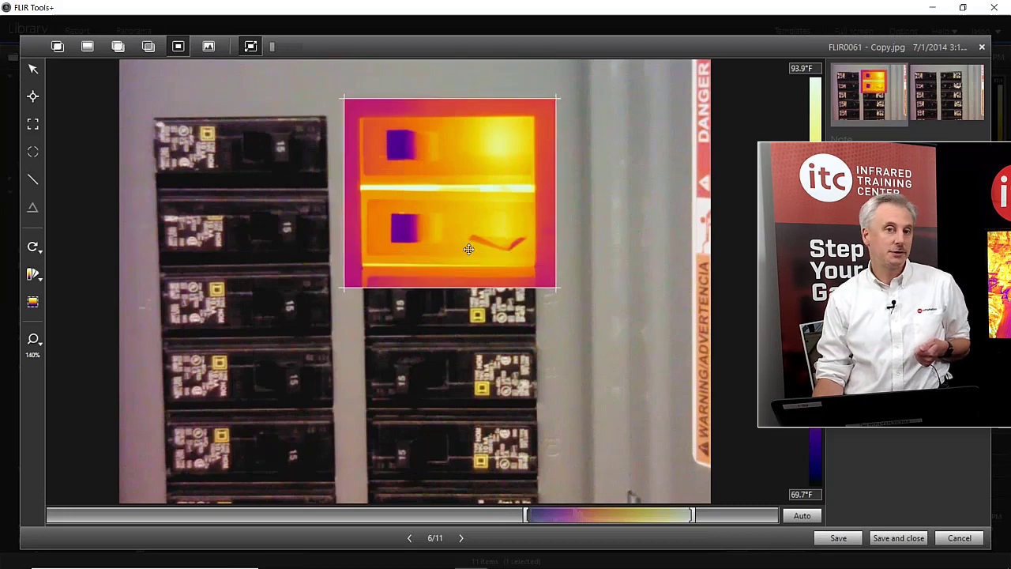
click(532, 348)
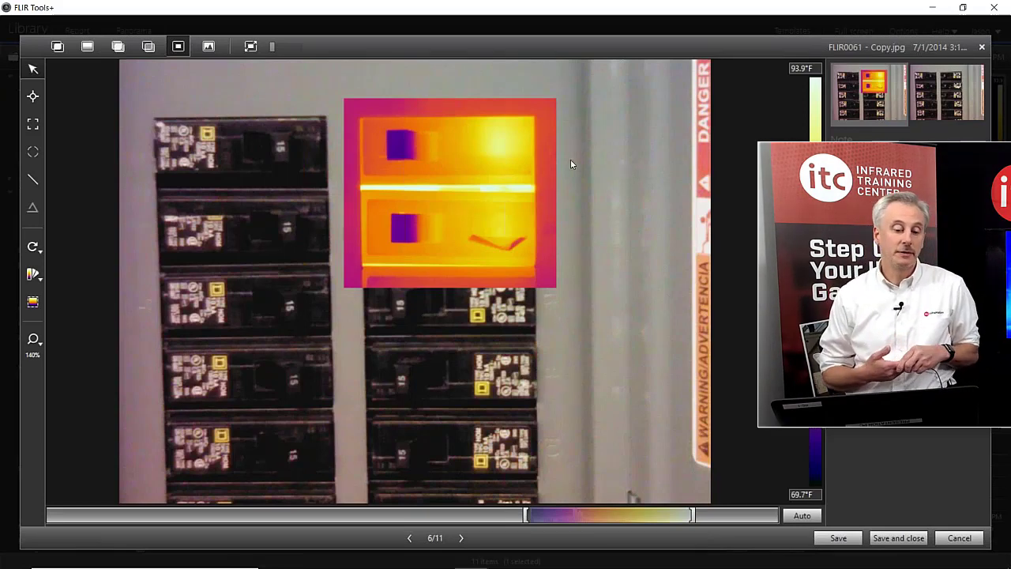
Compare the digital camera, Picture in picture, fusion, thermal and MSX modes, and return the breaker image to thermal-only mode
click(209, 47)
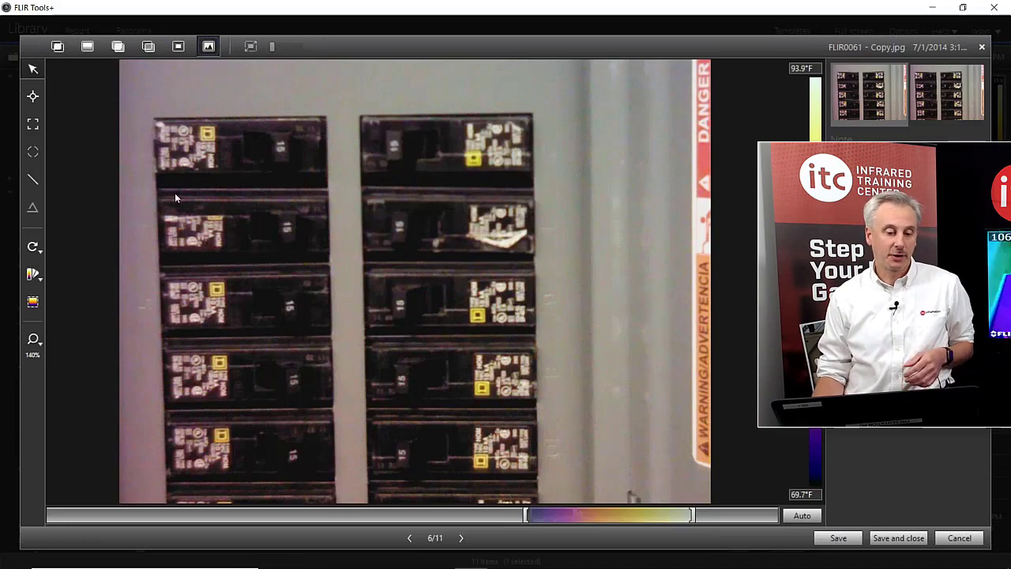
click(177, 47)
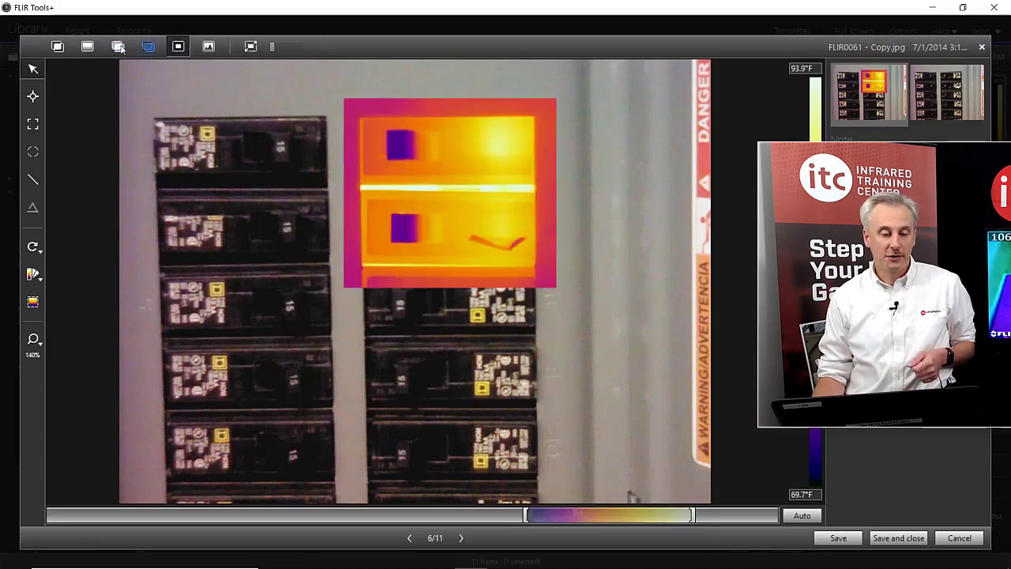
click(118, 46)
click(87, 46)
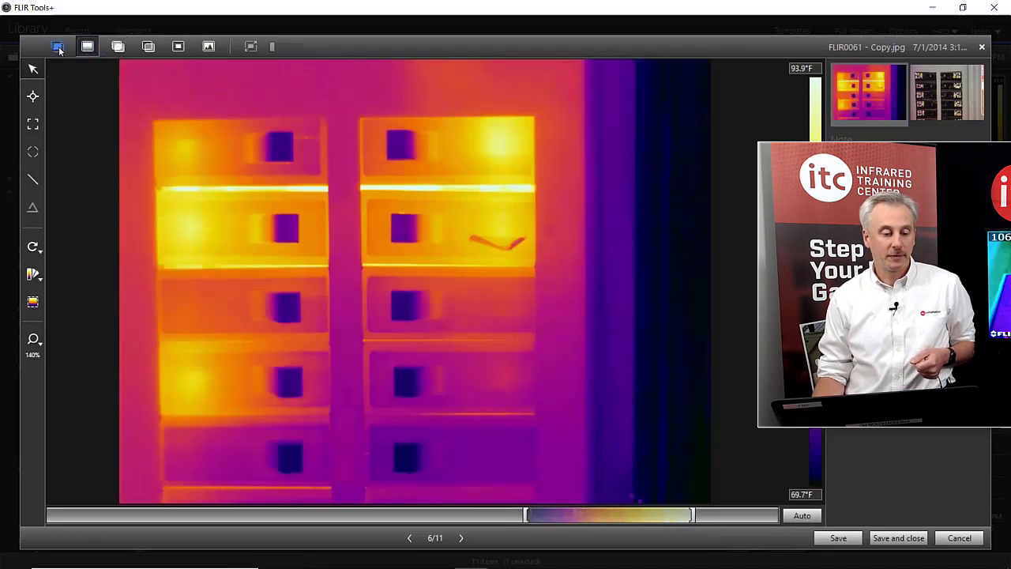
click(59, 47)
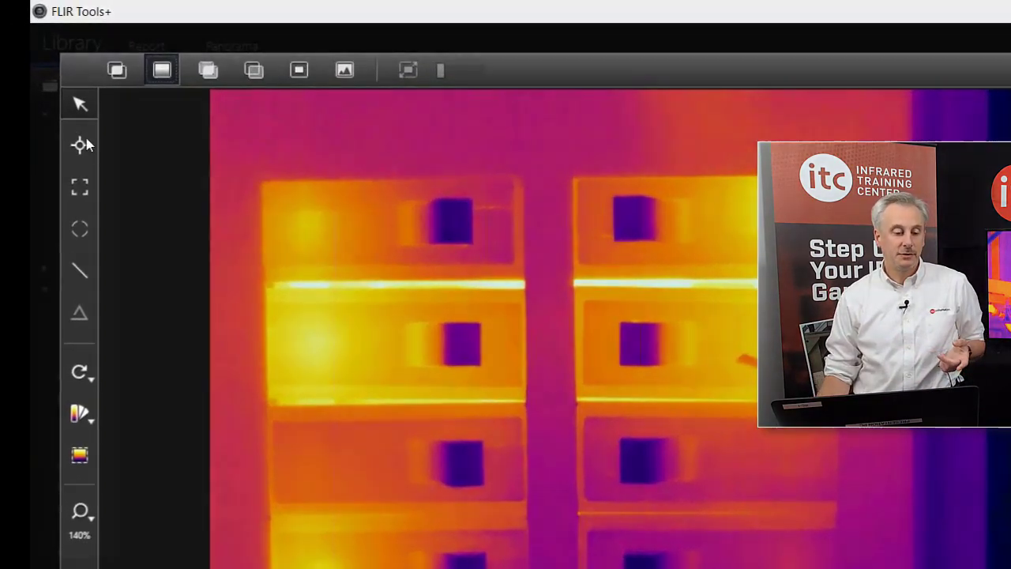
Place two spot measurements on the breaker panel, and position one on the warm area of each column's uppermost breaker
click(81, 145)
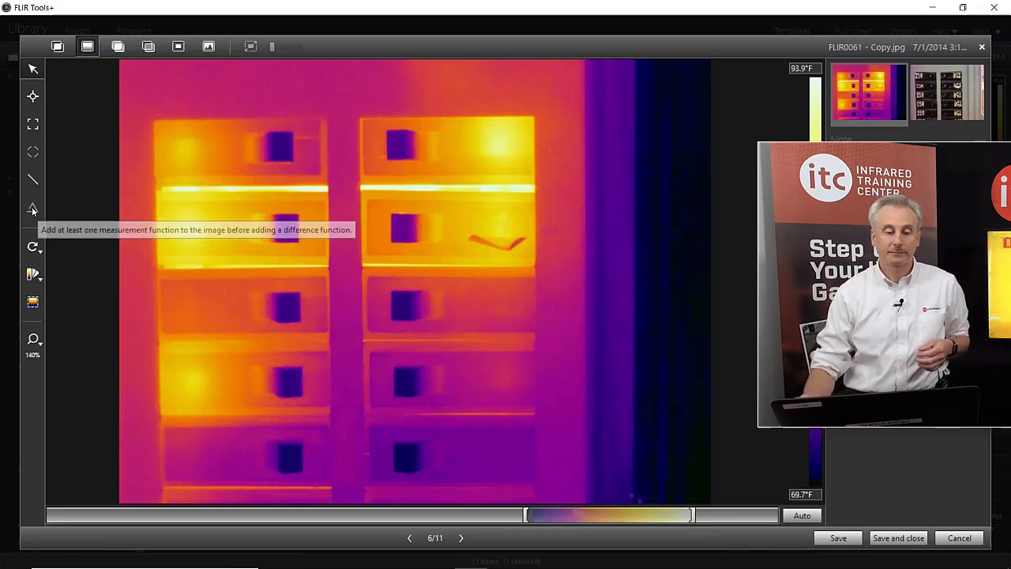
click(33, 98)
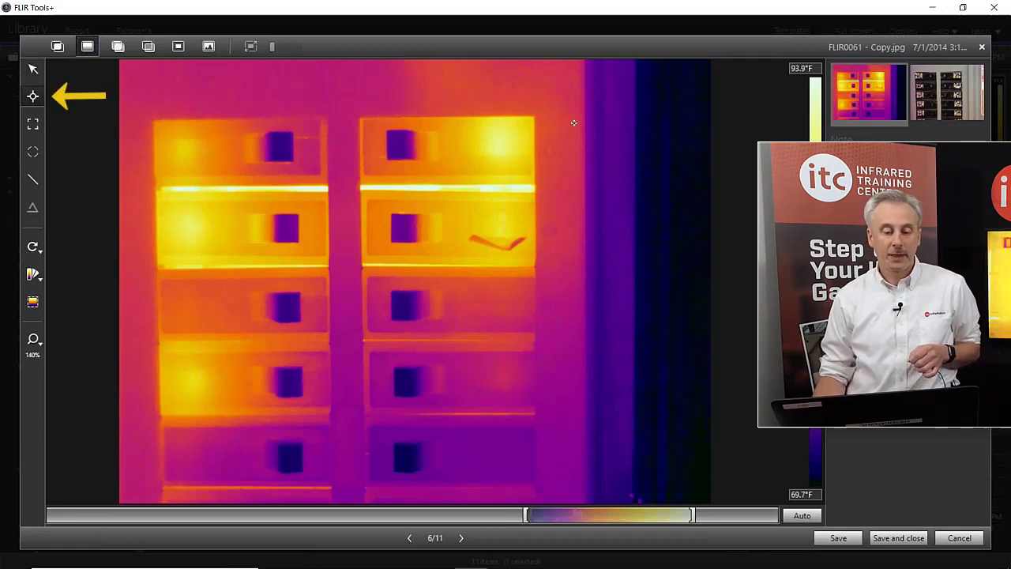
click(401, 156)
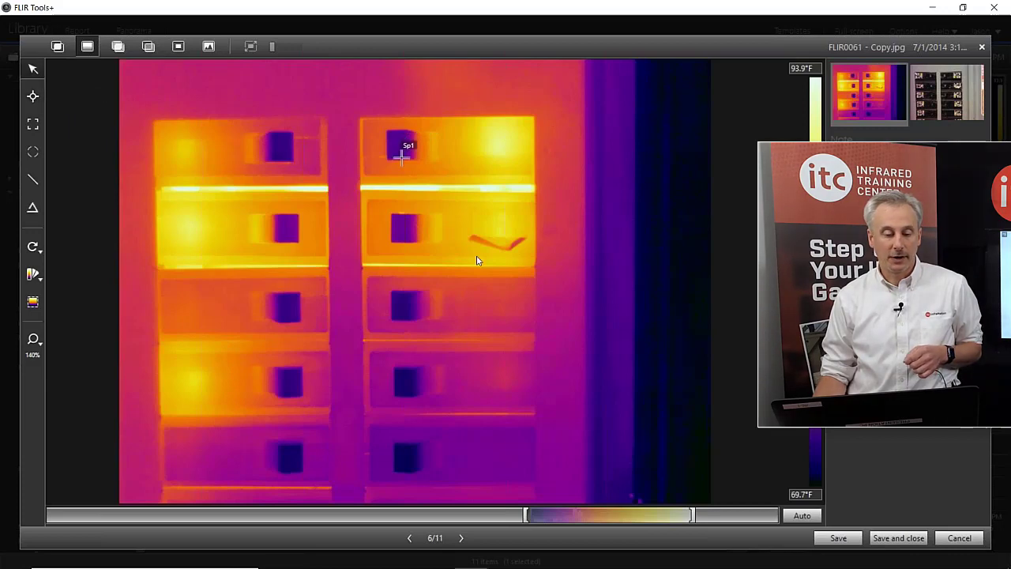
click(33, 97)
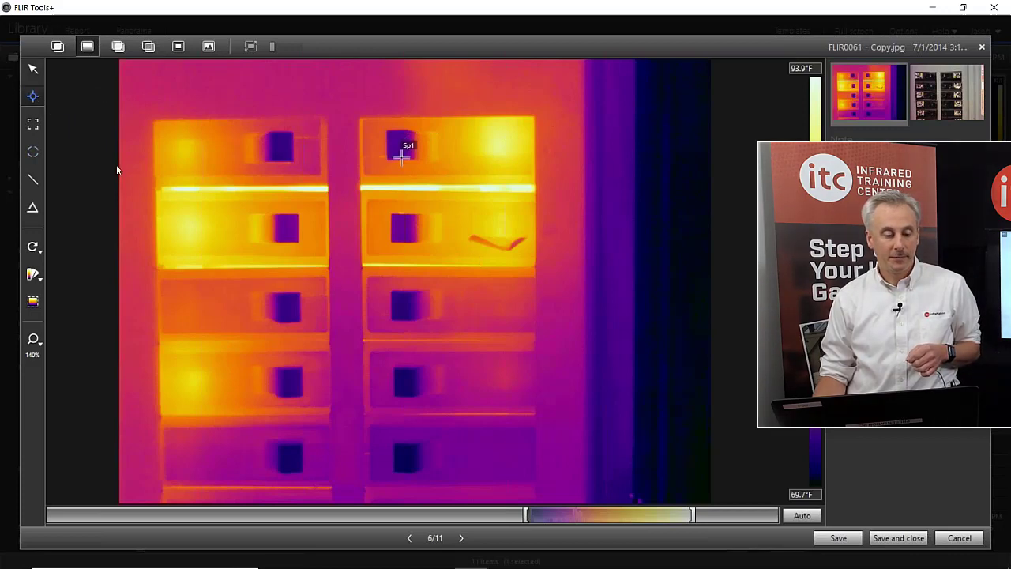
click(205, 225)
drag(402, 153, 467, 147)
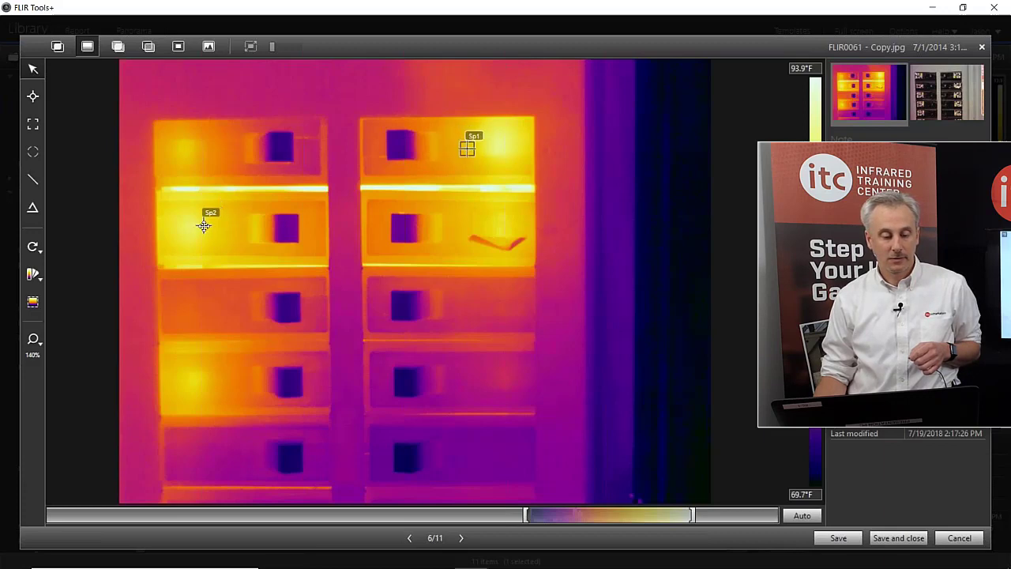
drag(204, 226, 203, 156)
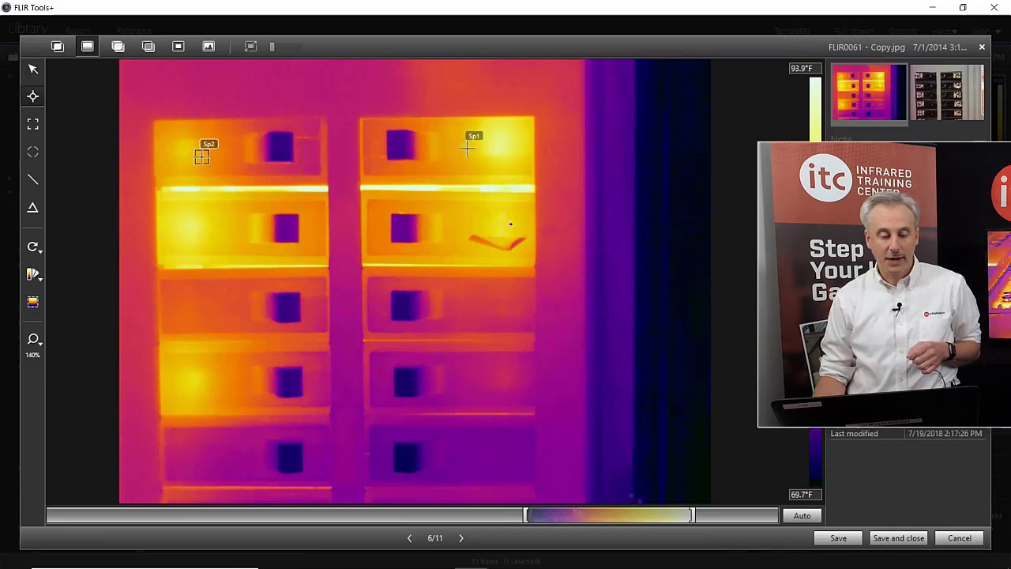
Add spot measurements on the right column's second breaker and the left column's third breaker
click(491, 221)
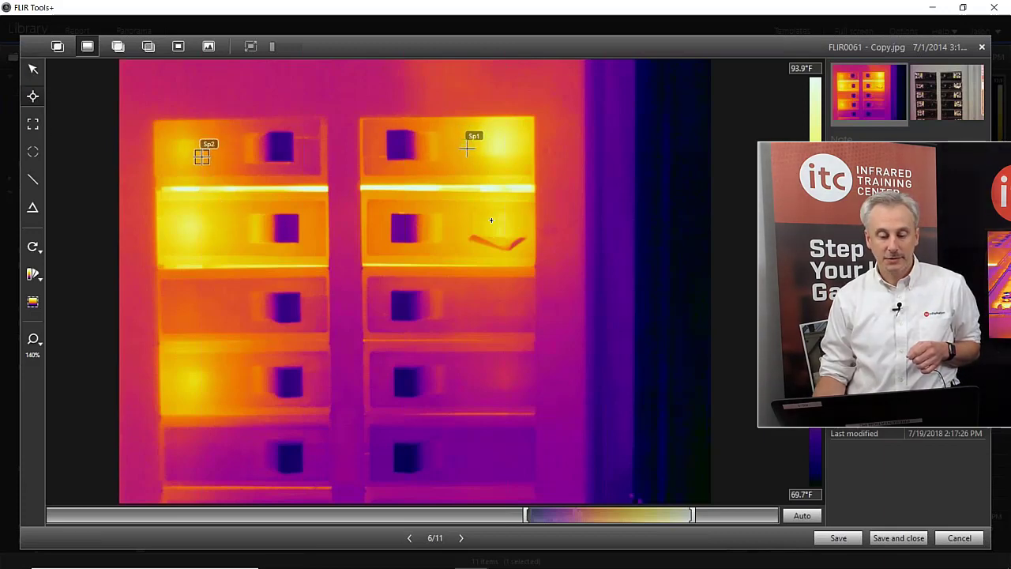
click(33, 96)
click(227, 301)
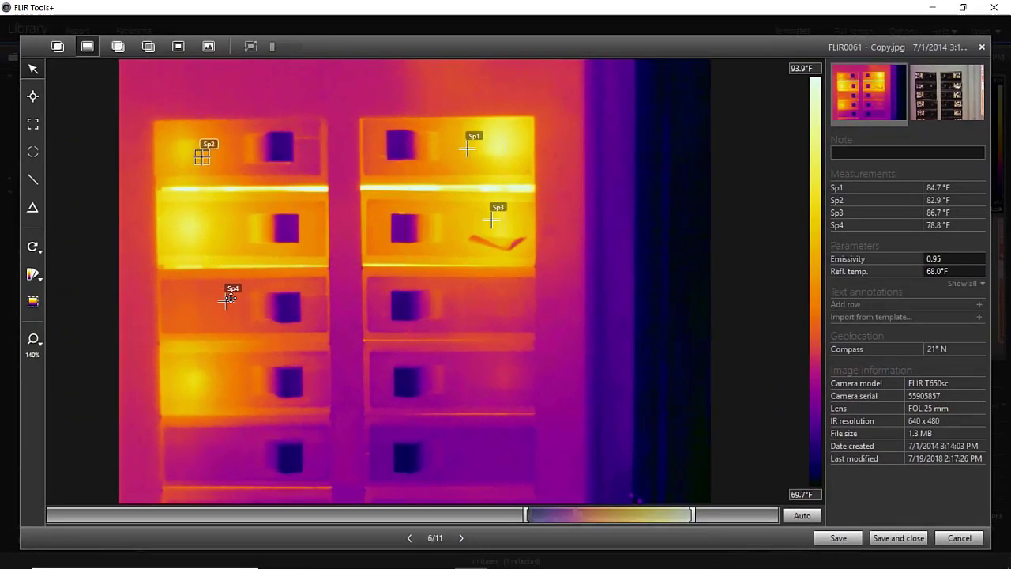
Delete spots Sp4 and Sp3 from the breaker image
right_click(228, 300)
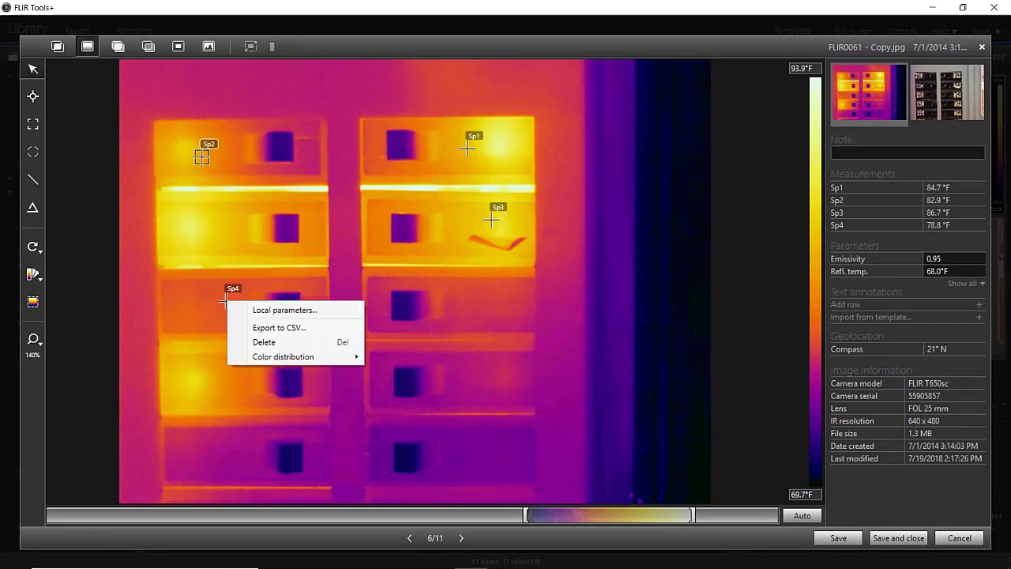
click(246, 342)
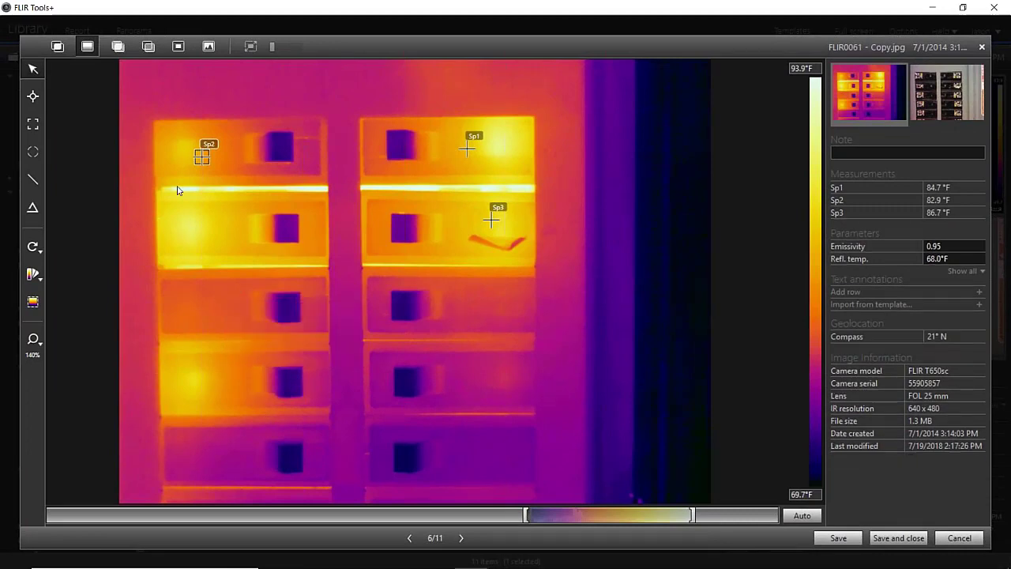
right_click(491, 218)
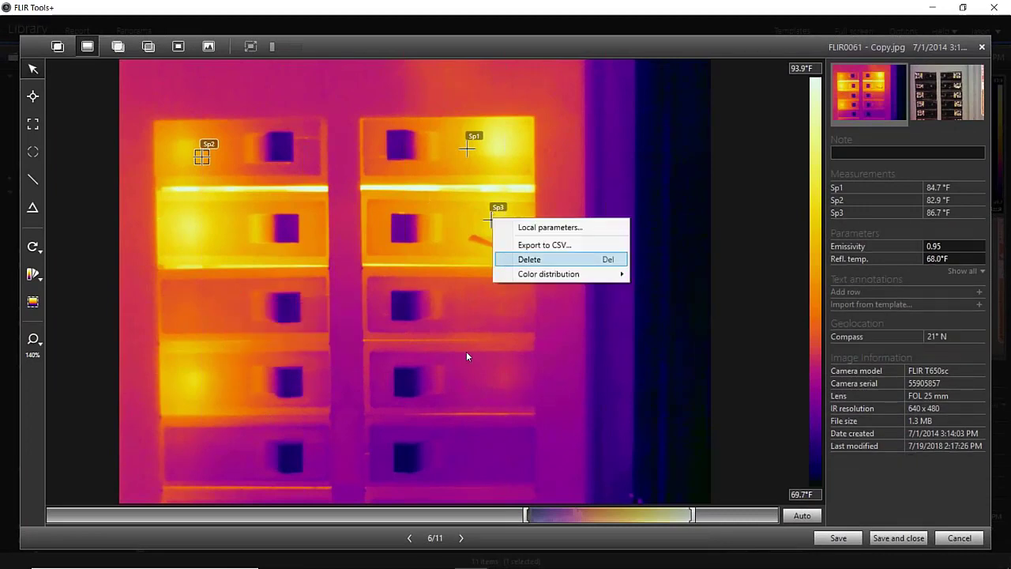
key(Return)
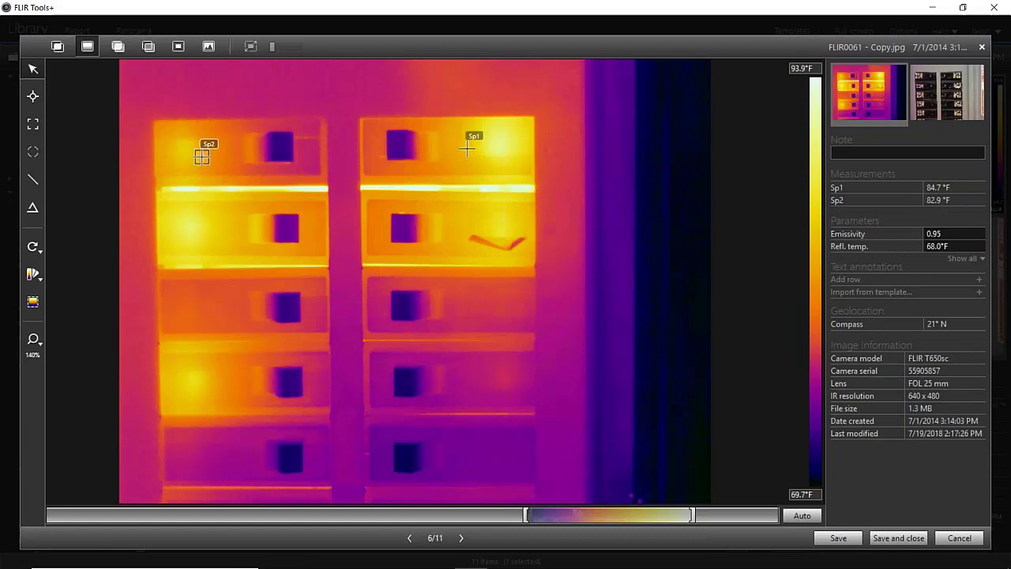
Reposition spot Sp2 slightly higher on the warm area of the left column's uppermost breaker
drag(197, 157, 229, 140)
drag(201, 150, 199, 150)
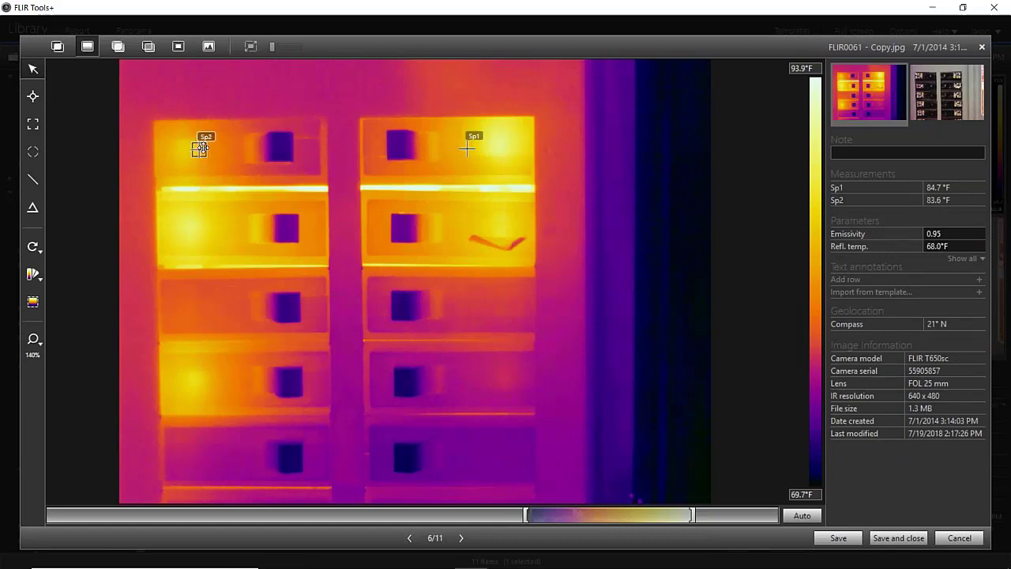
Draw a box measurement, fit it around the right column's two uppermost breakers, and move spot Sp1 out to that column's fourth breaker
click(33, 130)
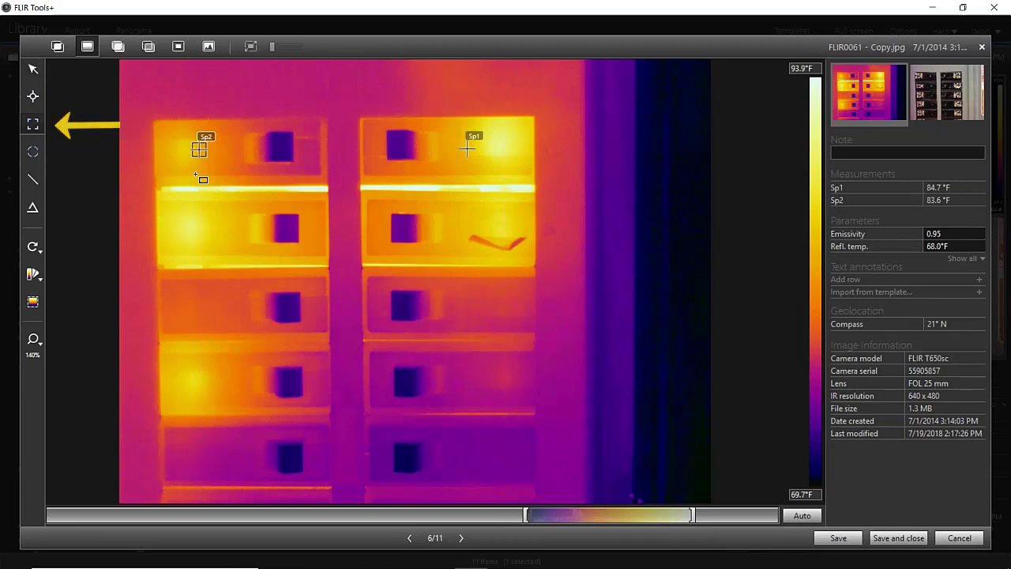
drag(292, 175, 428, 369)
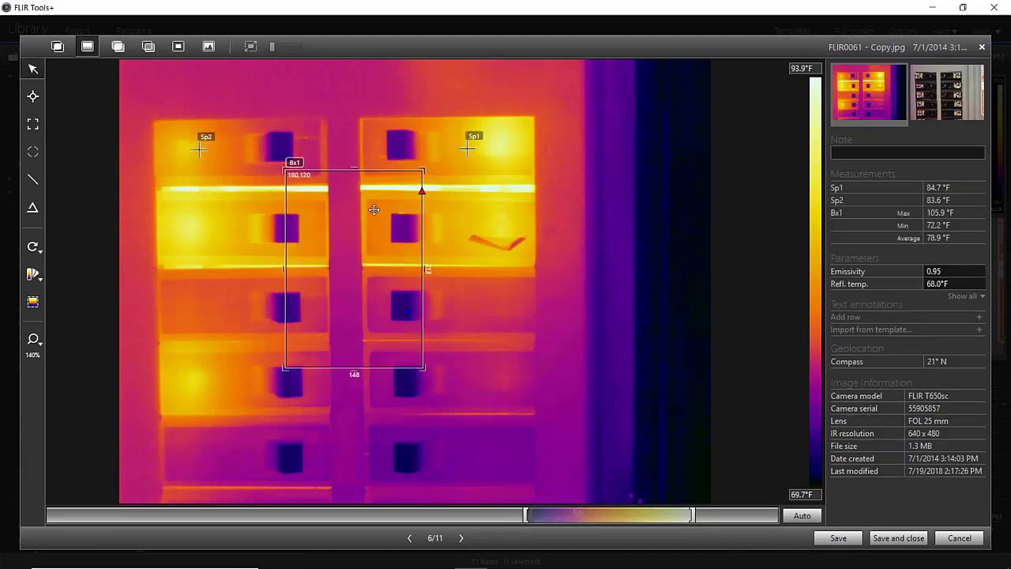
drag(375, 212, 384, 184)
drag(467, 144, 477, 370)
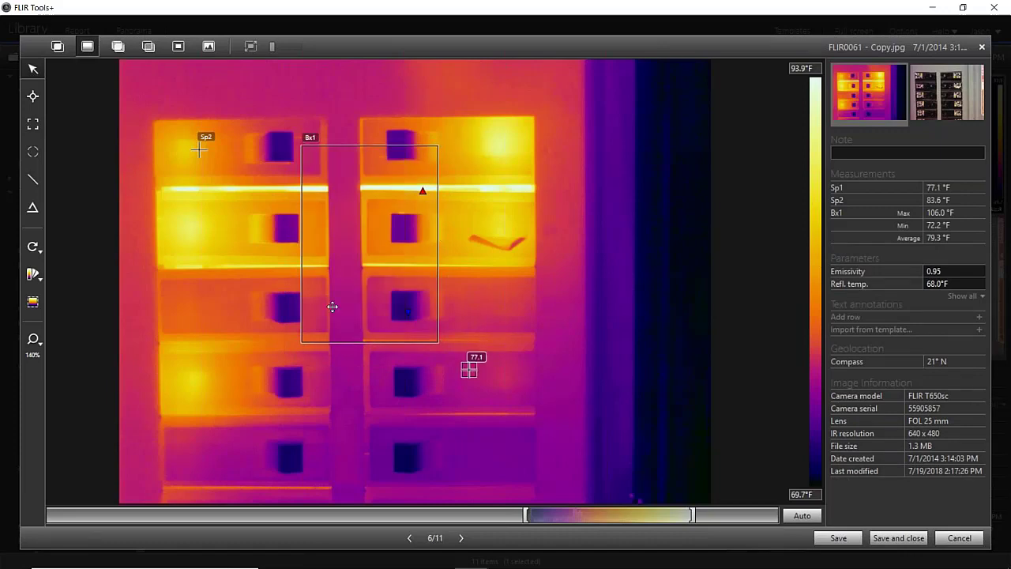
drag(307, 282, 352, 241)
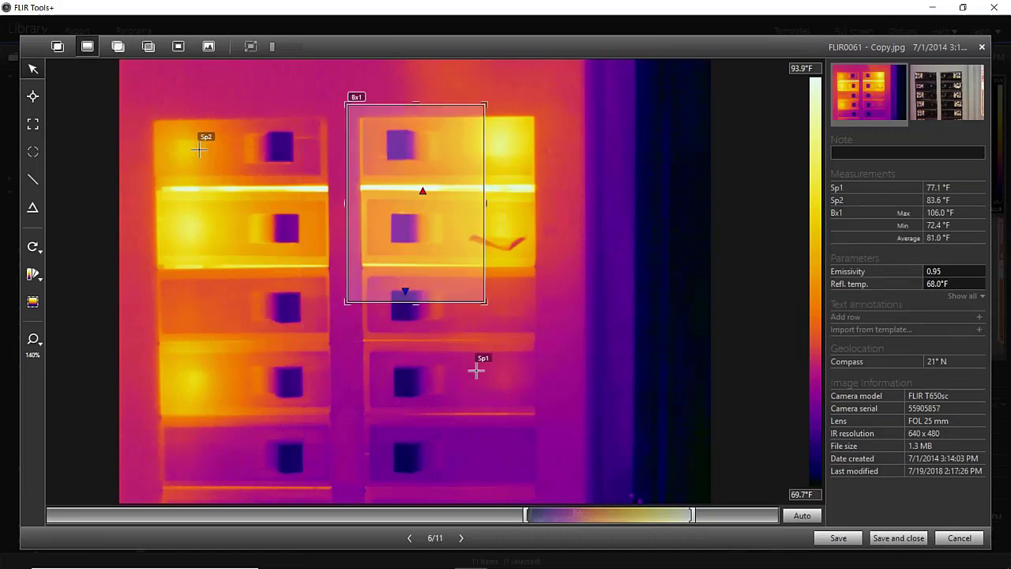
drag(486, 203, 561, 204)
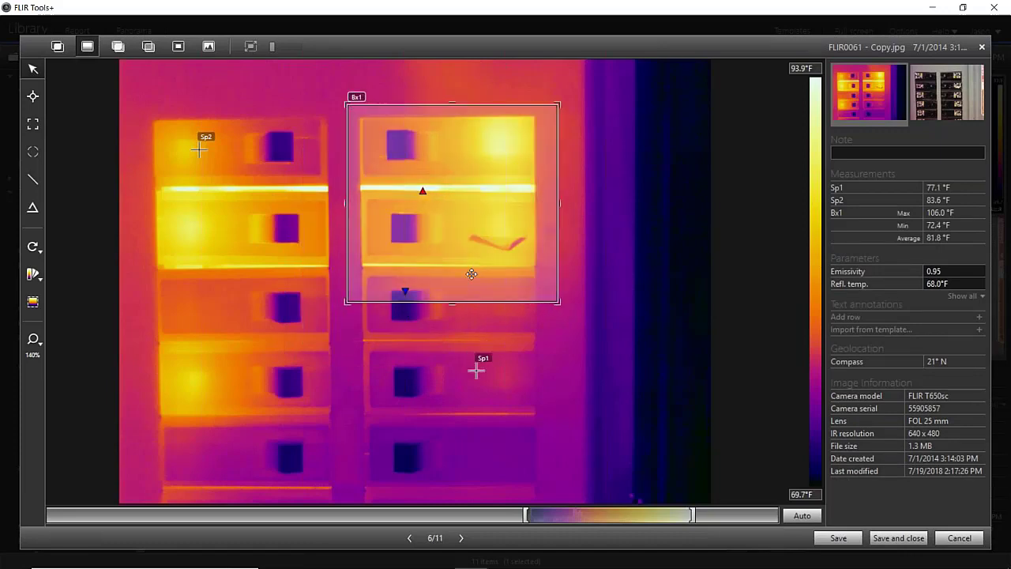
drag(453, 296, 451, 284)
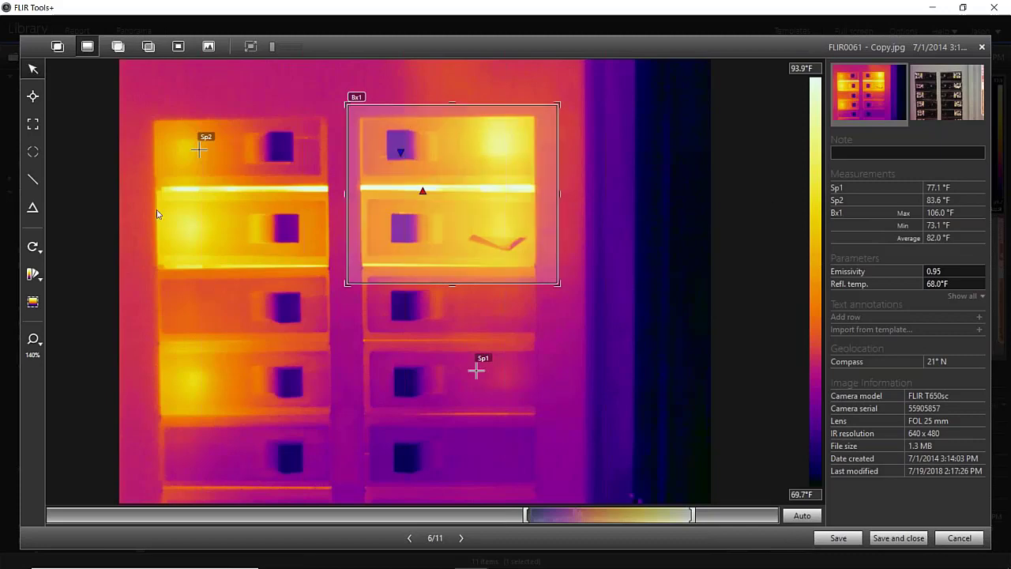
Add a box measurement around the left column's fourth breaker and an ellipse measurement around the right column's fourth breaker
click(33, 151)
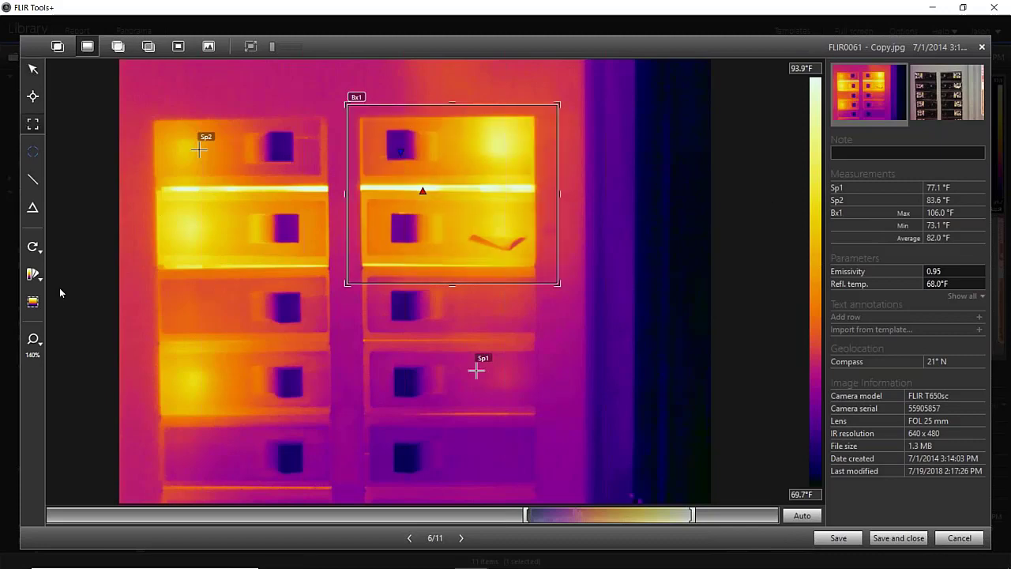
drag(154, 321, 333, 433)
click(33, 152)
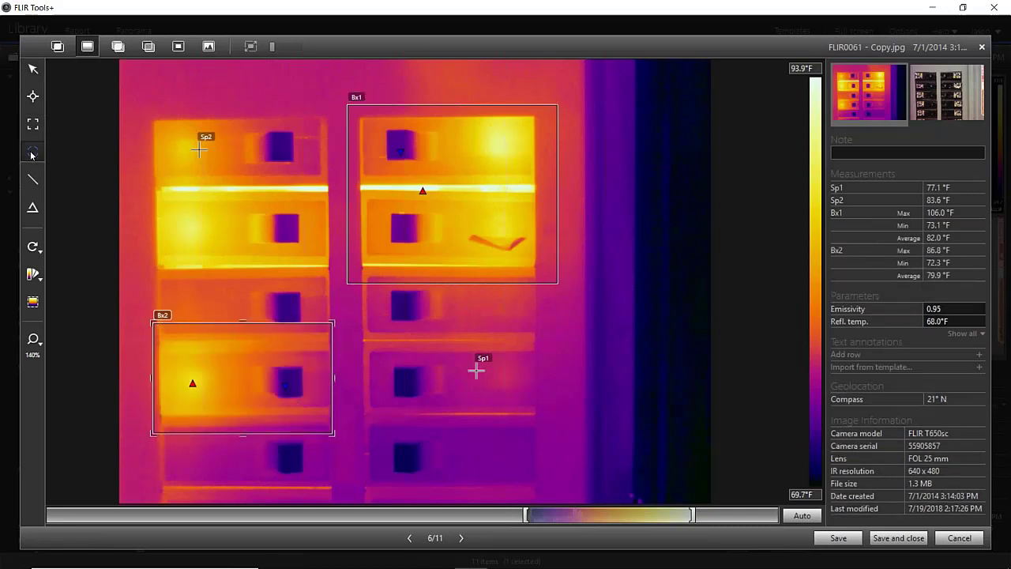
drag(388, 335, 412, 358)
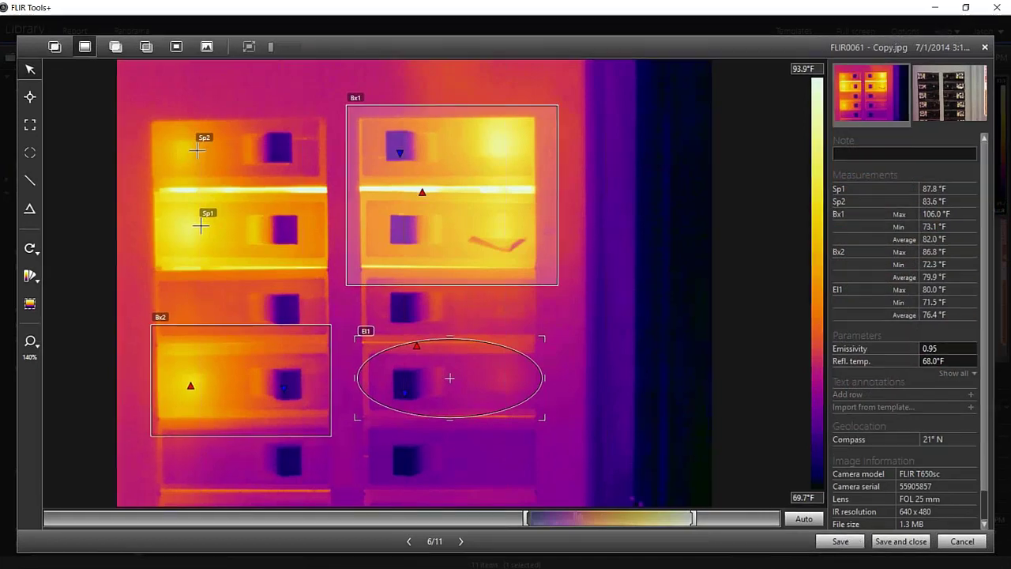
Configure box Bx1 to report only its maximum, turning off minimum and average while keeping the markers
right_click(458, 147)
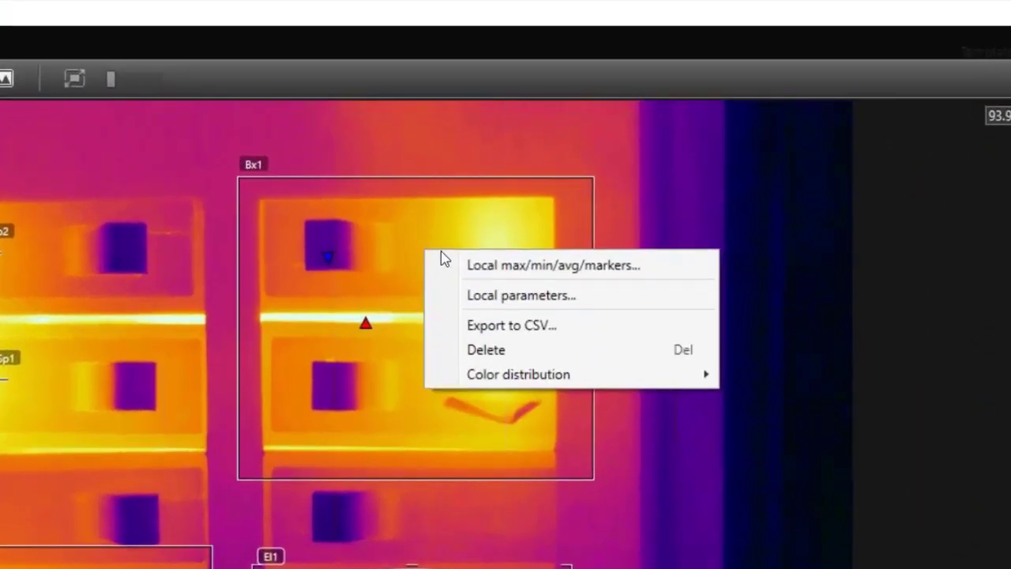
right_click(377, 261)
right_click(377, 255)
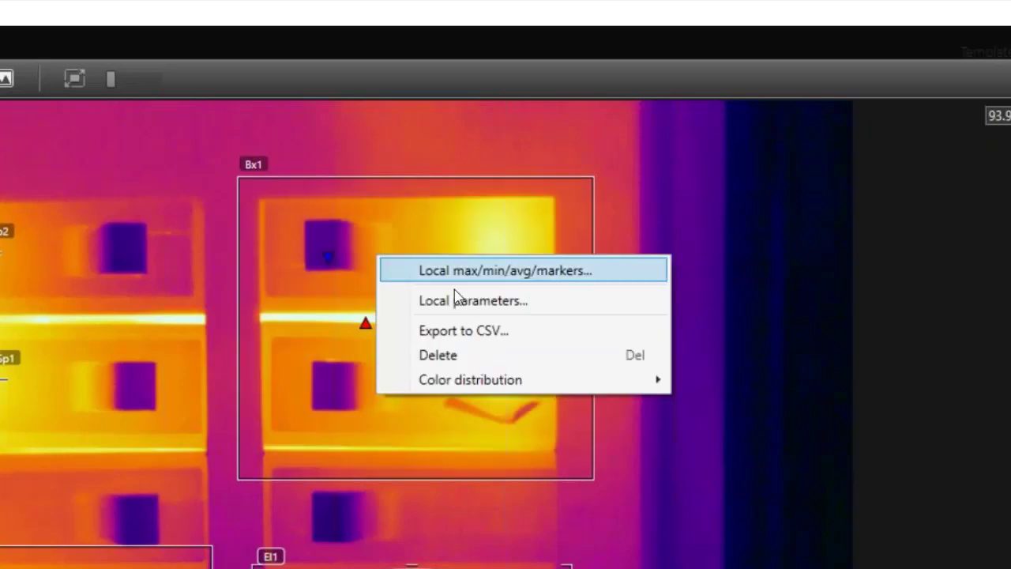
click(550, 273)
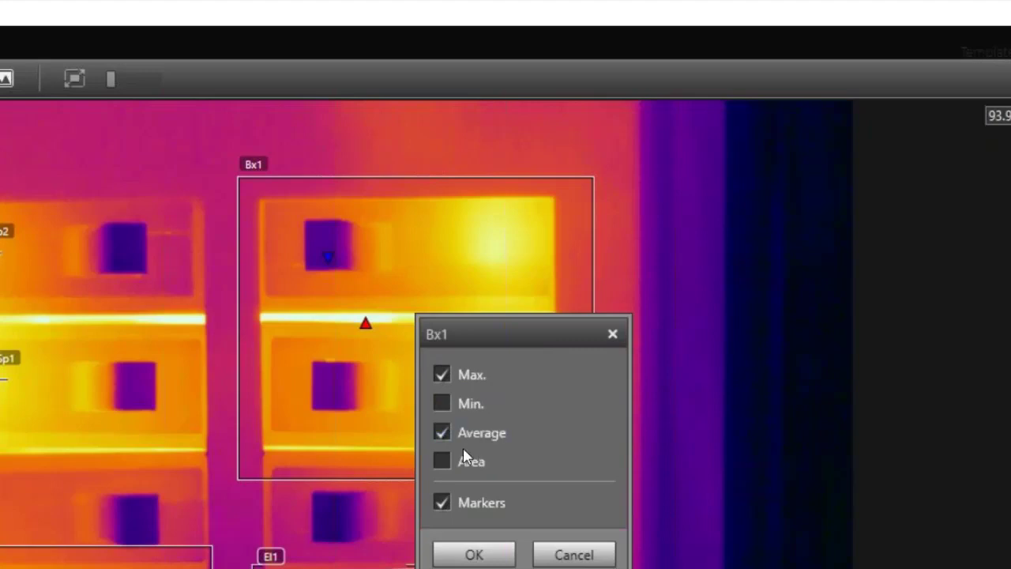
click(449, 437)
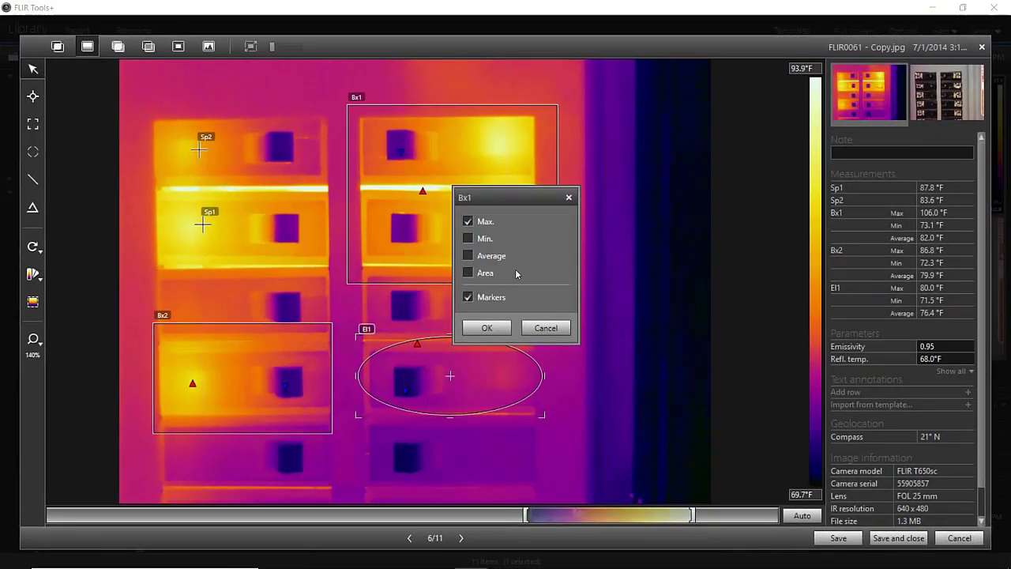
click(487, 329)
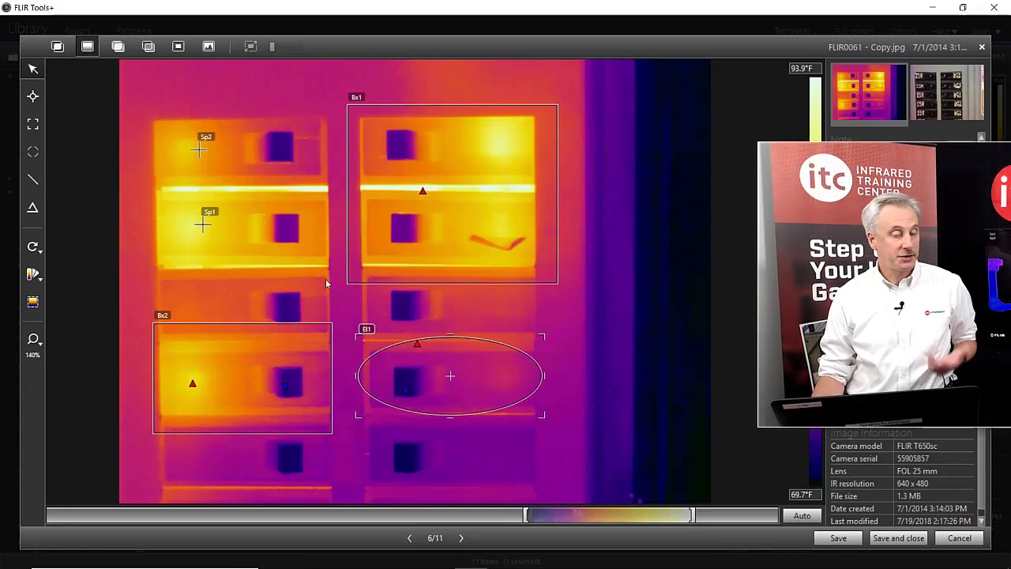
Delete the ellipse El1 and the box Bx2 from the breaker image
right_click(450, 370)
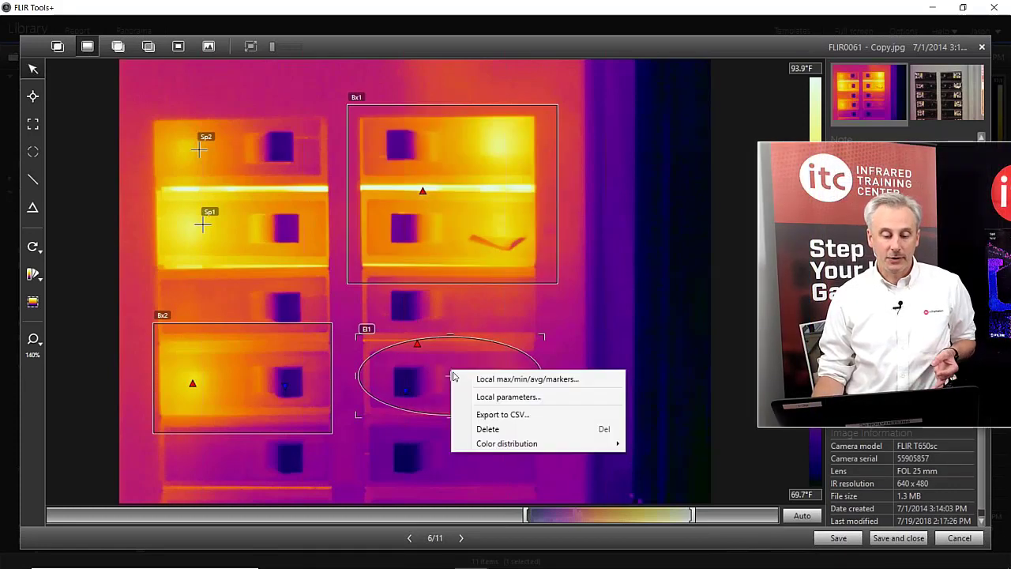
click(484, 430)
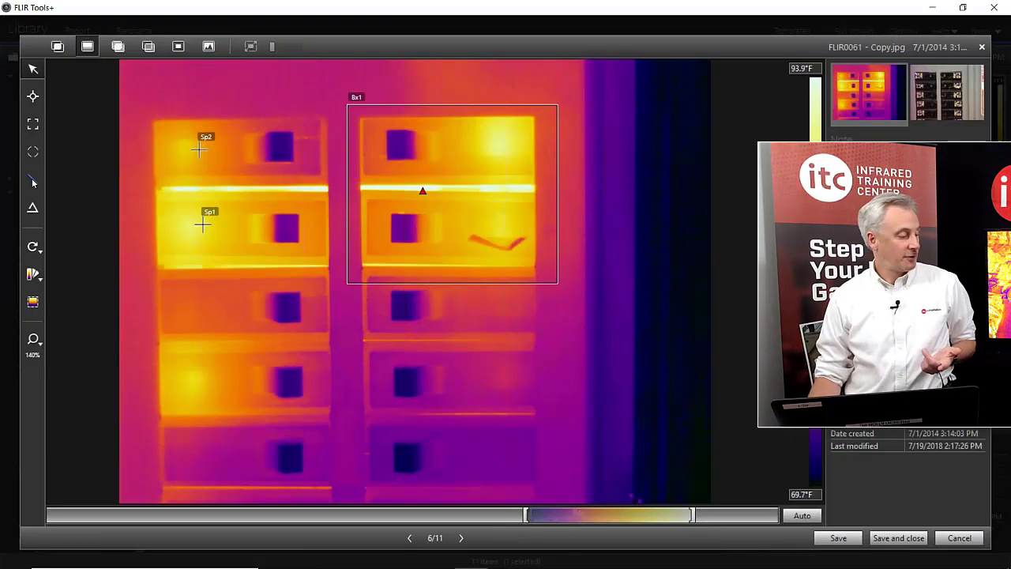
Draw a horizontal measurement line across both breaker columns and move it up to the lower part of the third breaker row
click(33, 181)
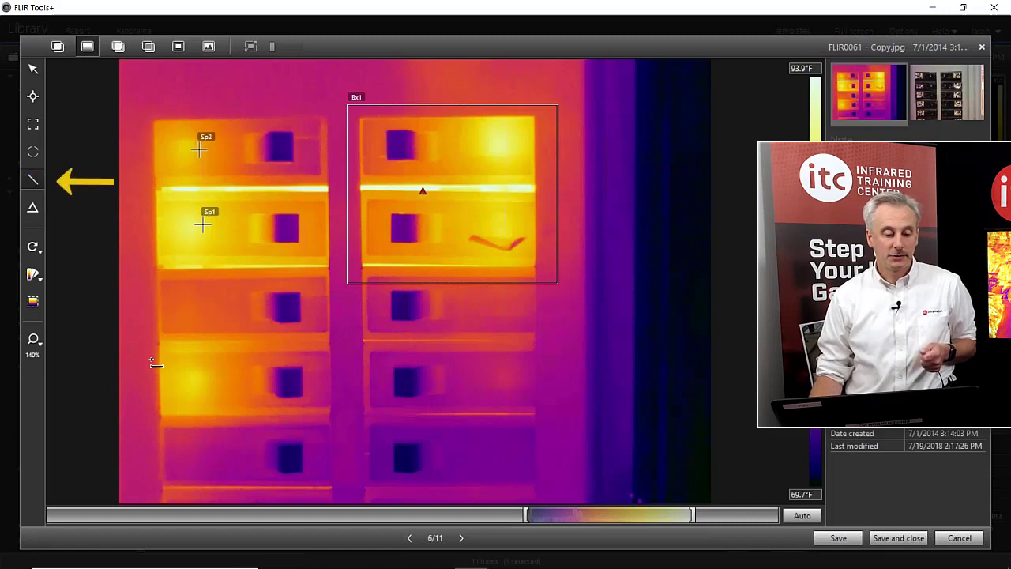
drag(146, 364, 571, 363)
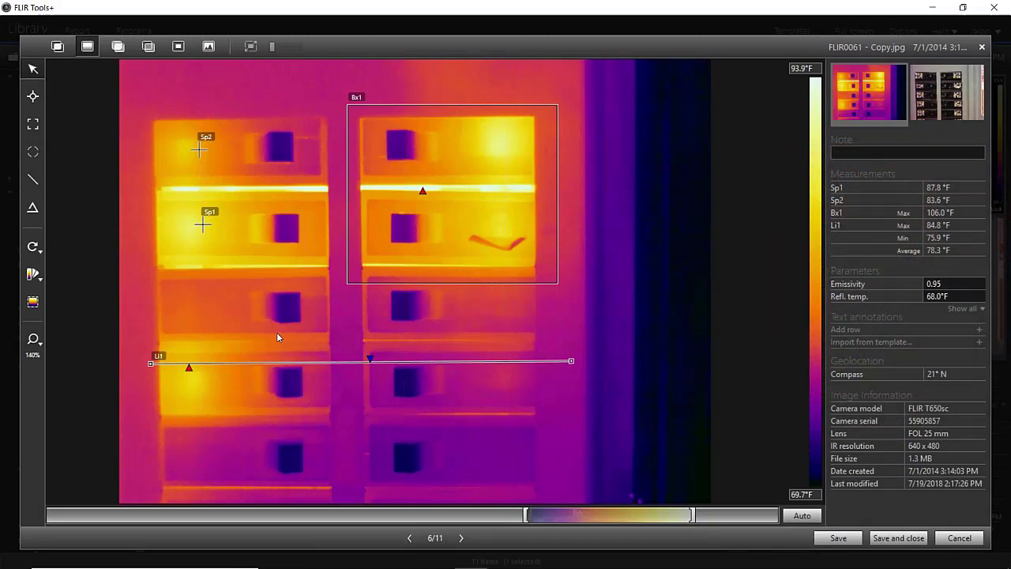
drag(323, 364, 310, 320)
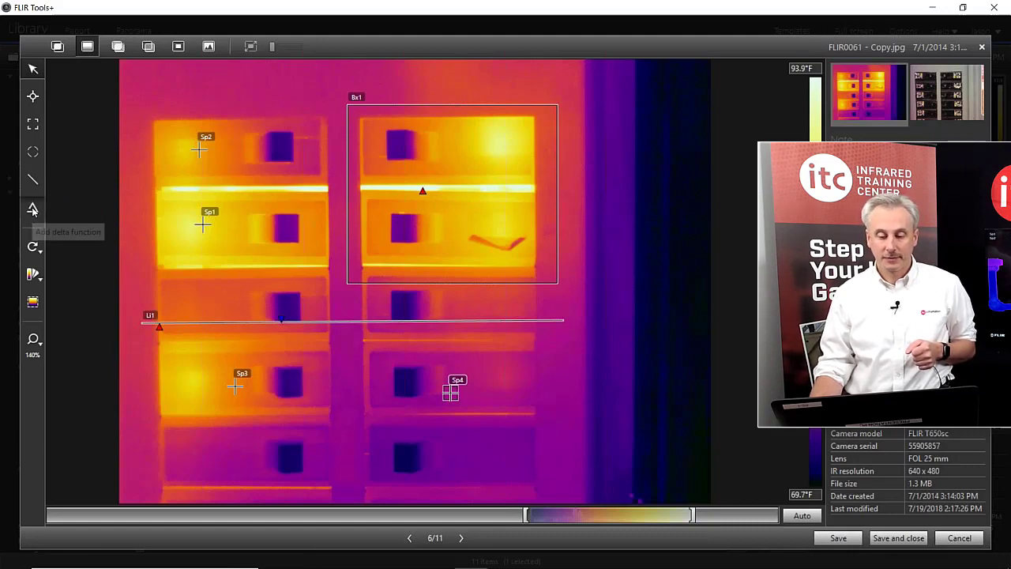
Add a delta calculation that subtracts spot Sp4 from the maximum of box Bx1
click(33, 208)
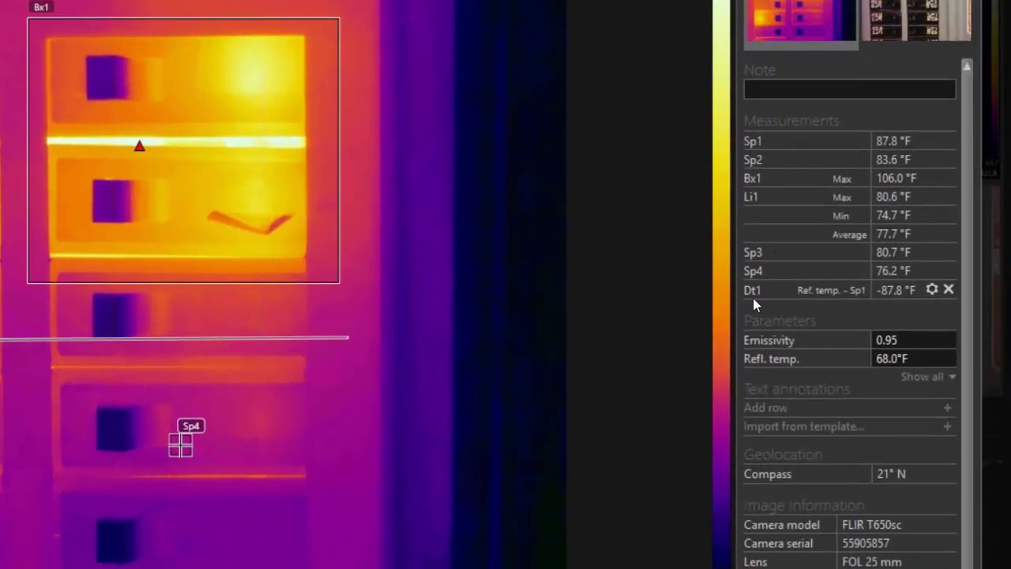
click(932, 290)
click(891, 335)
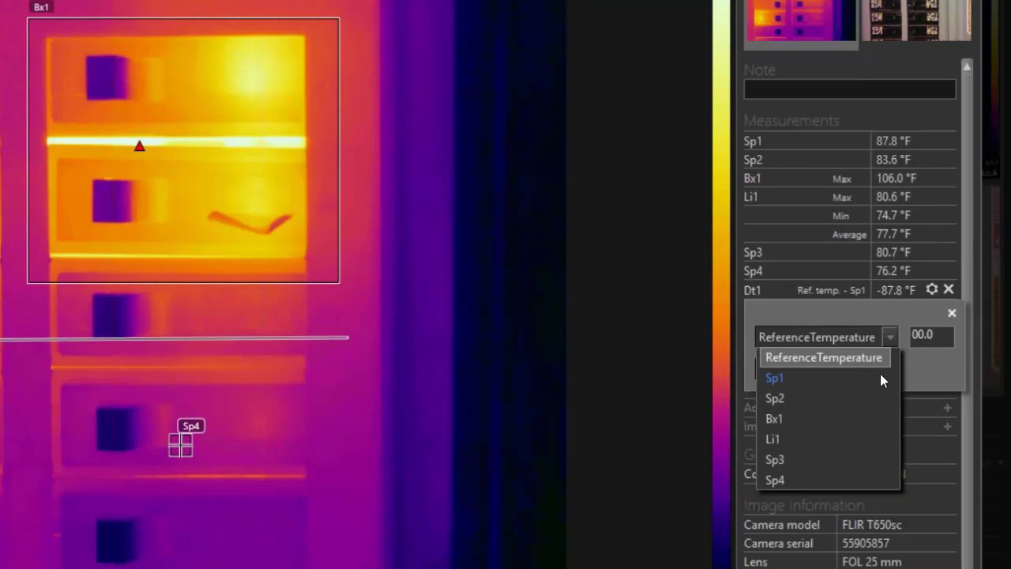
click(776, 417)
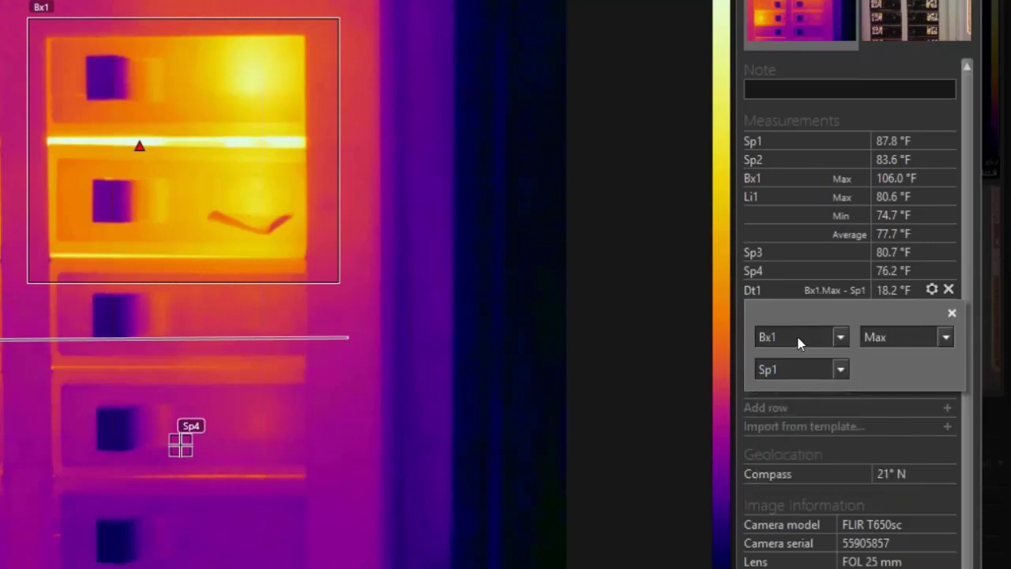
click(947, 339)
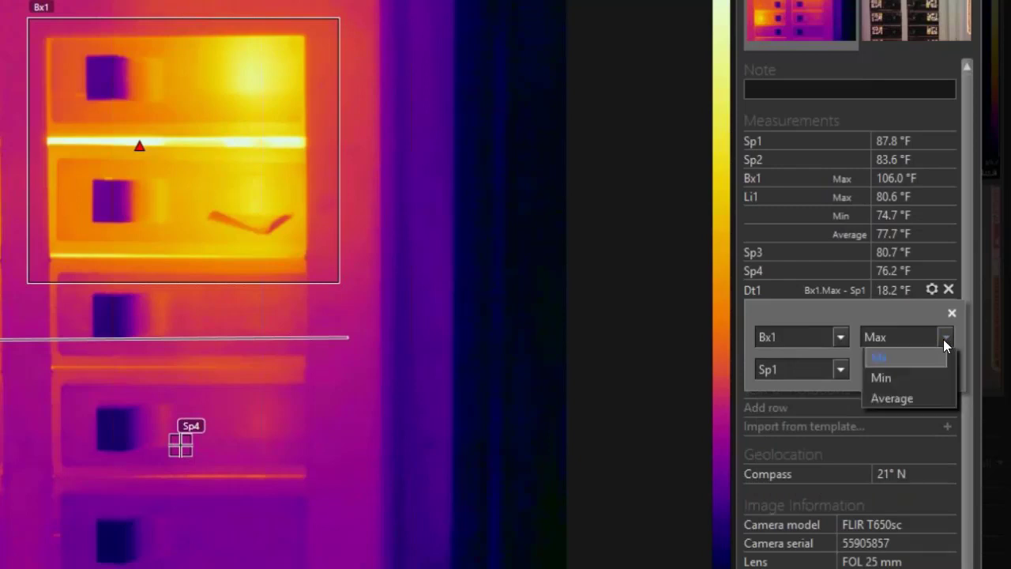
click(881, 356)
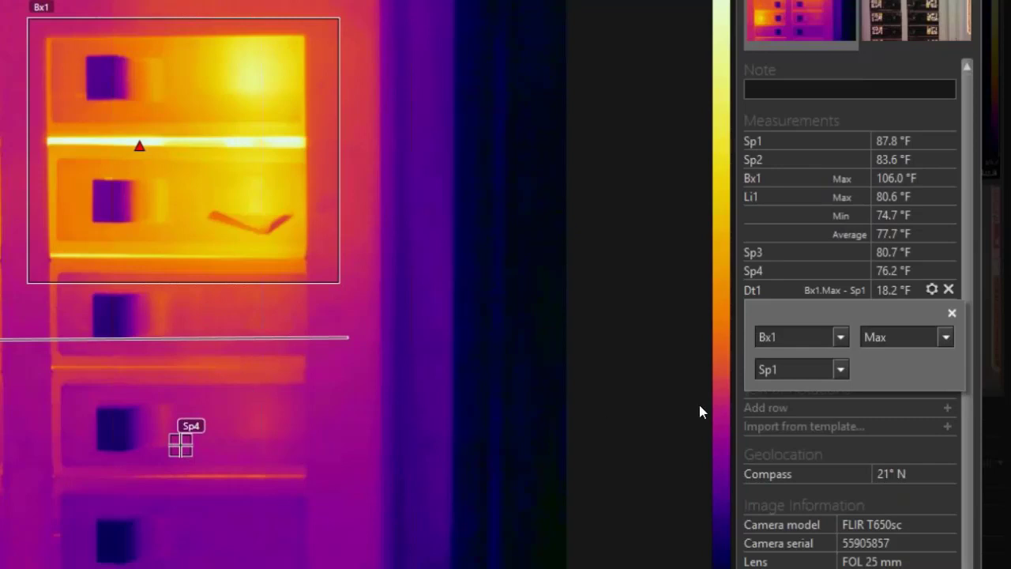
click(843, 368)
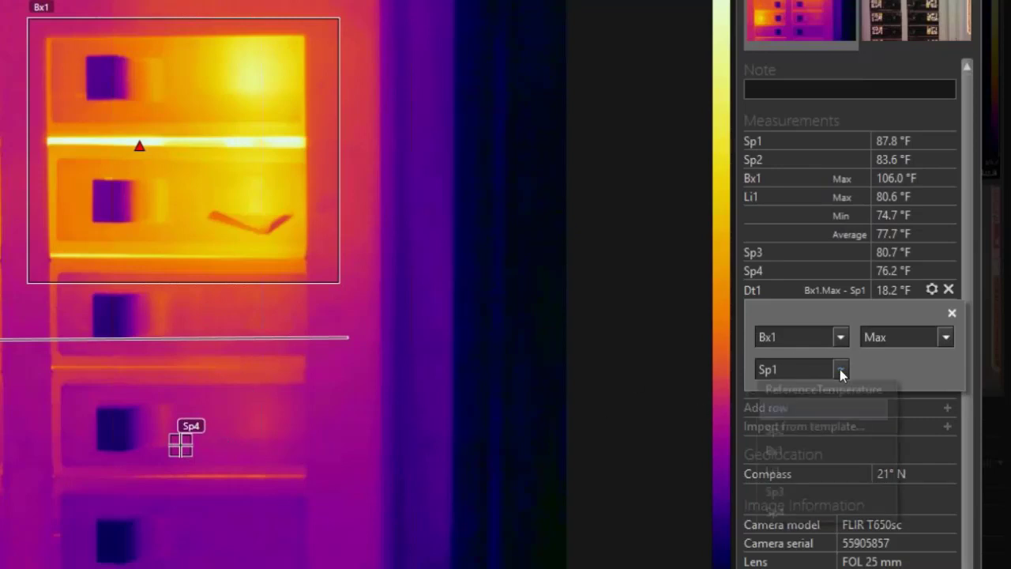
click(788, 509)
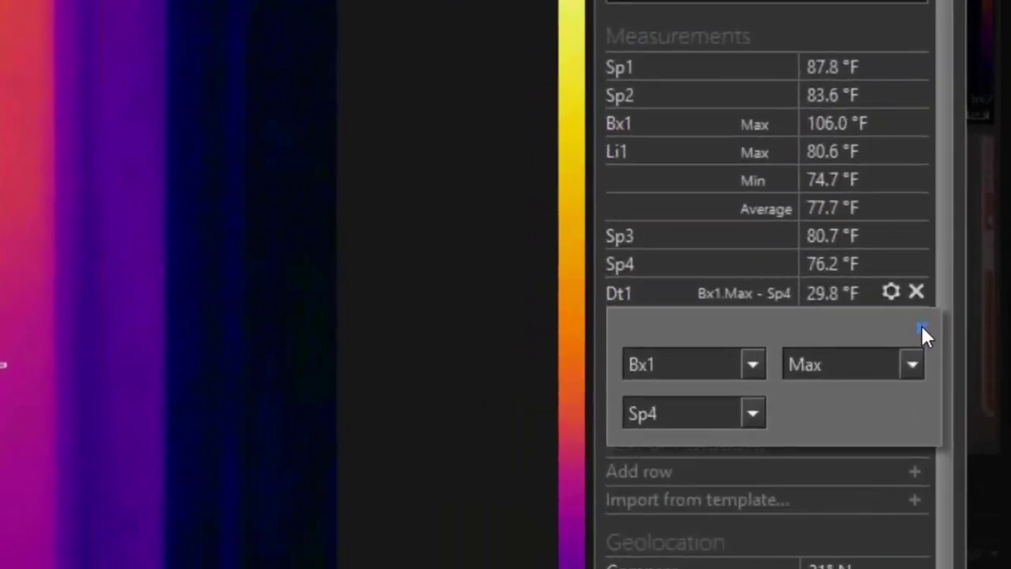
click(921, 326)
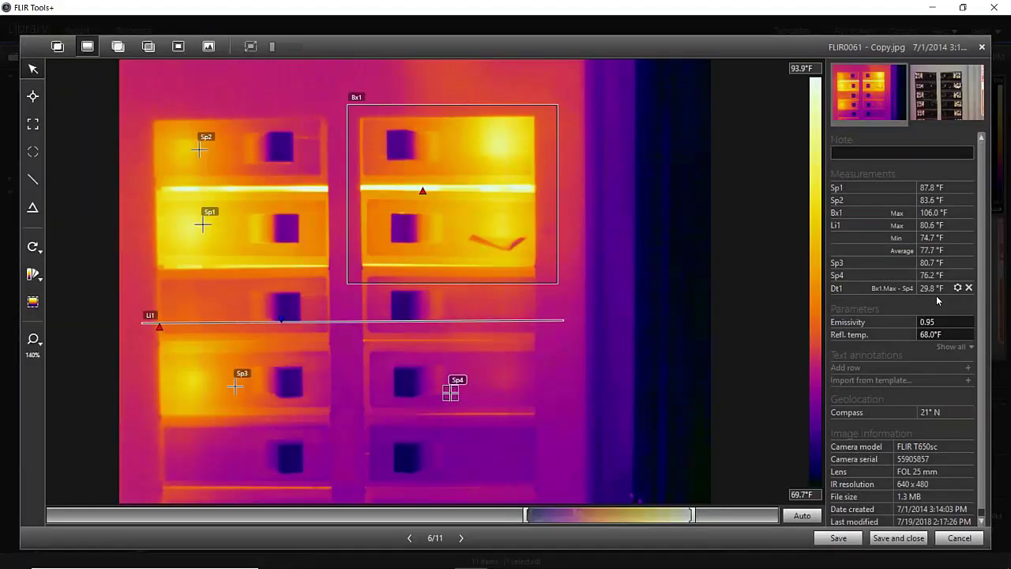
Show all object parameters of the breaker image and set the emissivity to 0.70
click(936, 323)
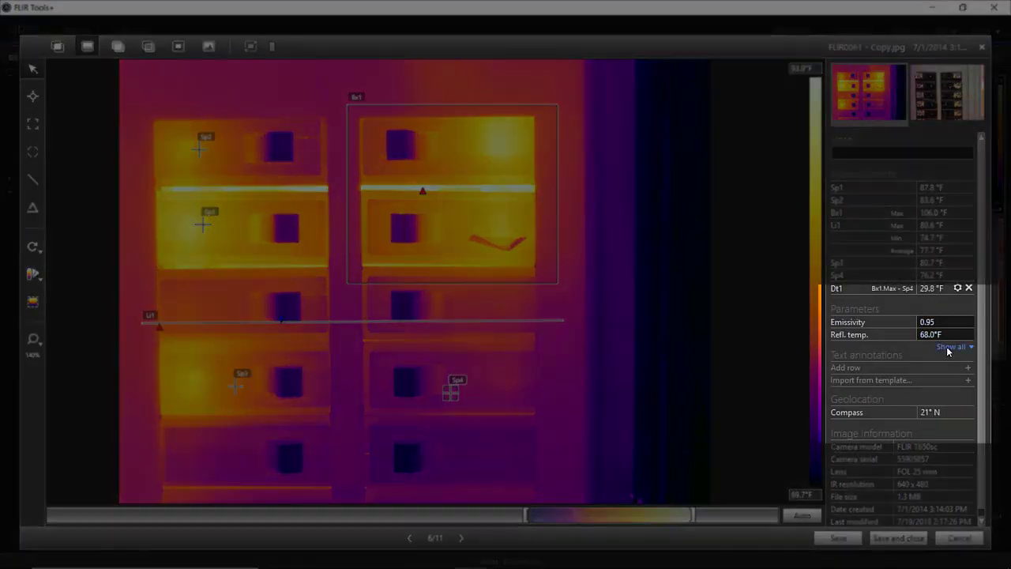
click(951, 347)
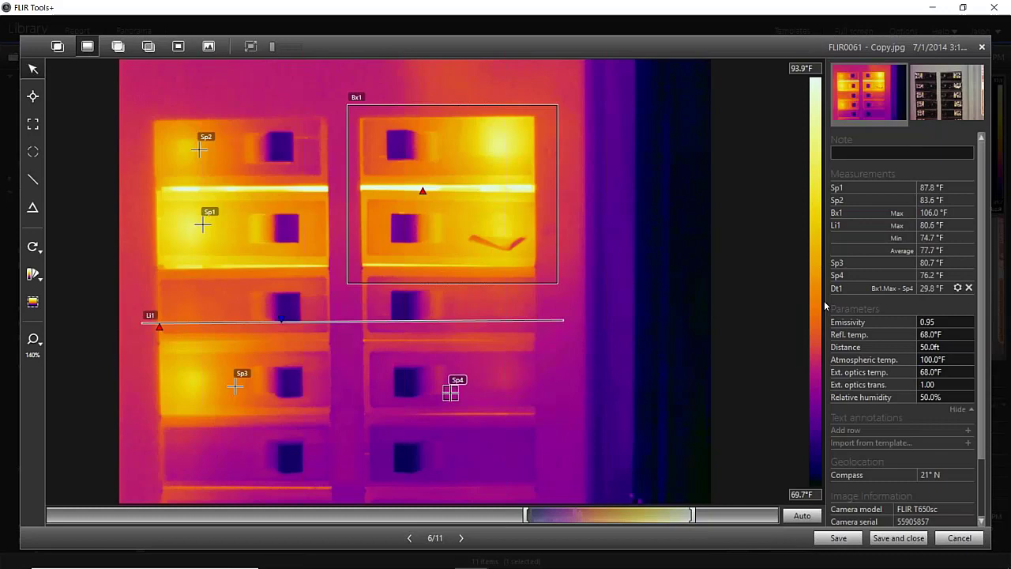
click(946, 322)
click(947, 334)
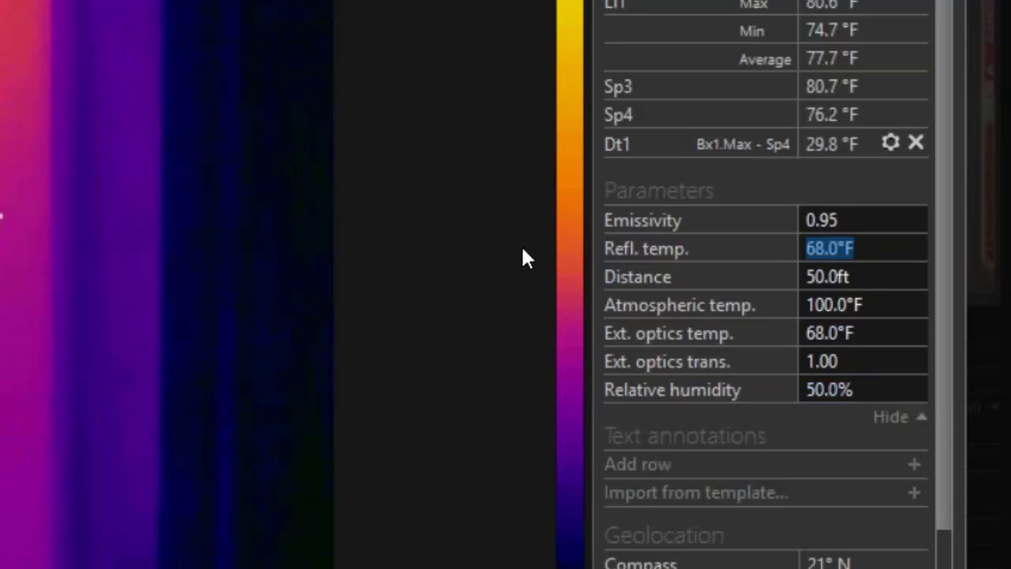
click(859, 214)
key(BackSpace)
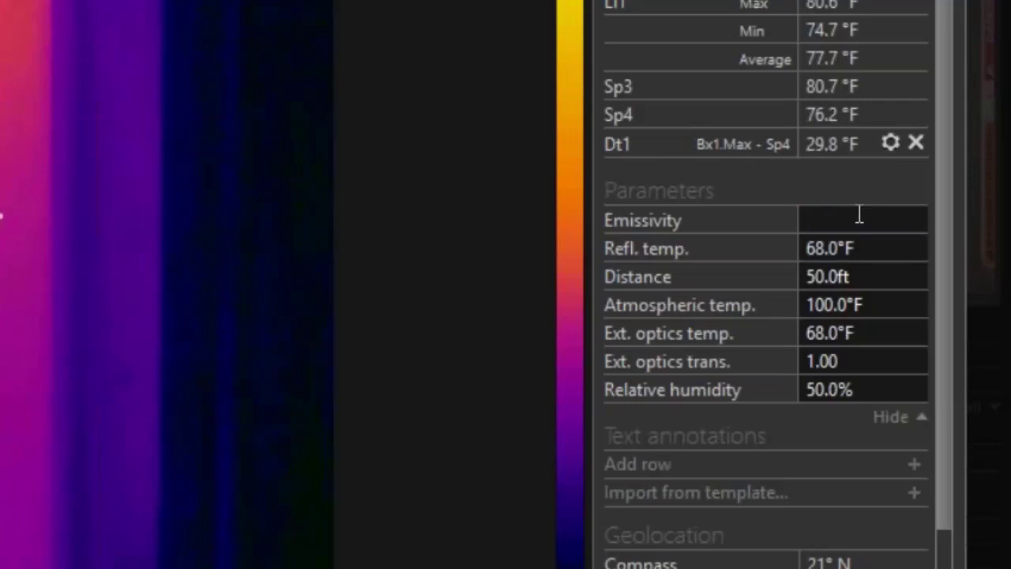
text(.7)
key(Tab)
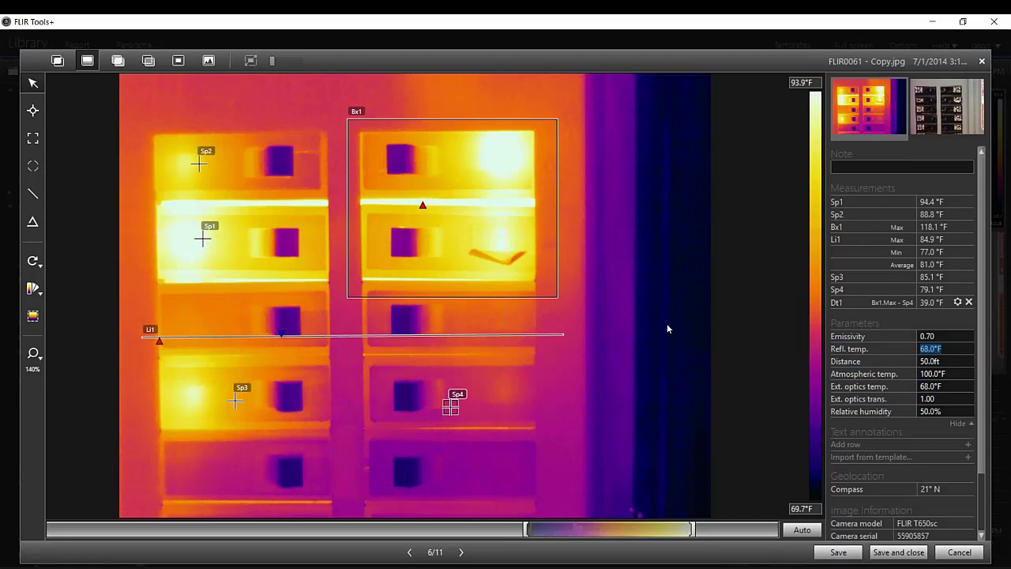
right_click(460, 215)
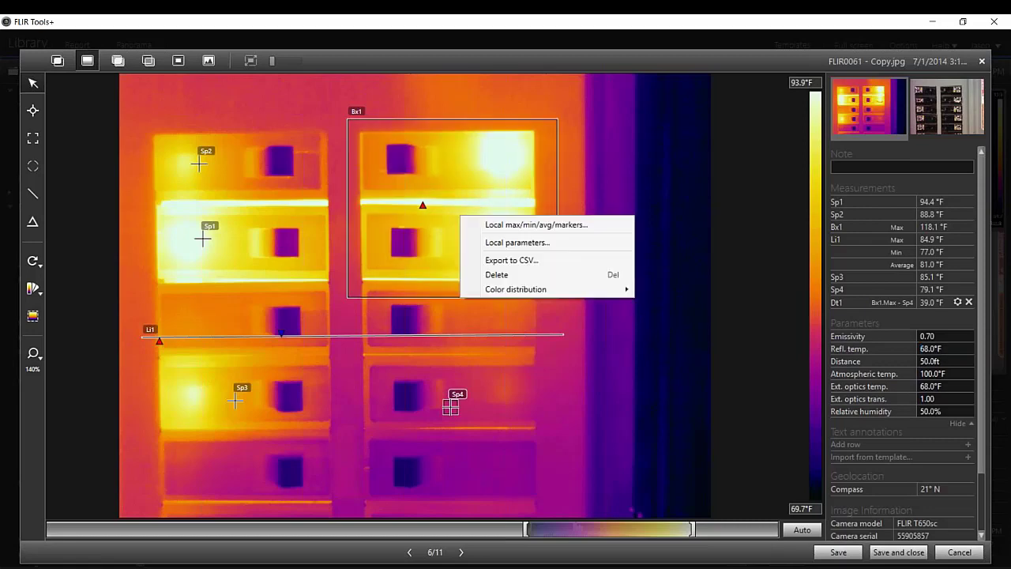
click(459, 206)
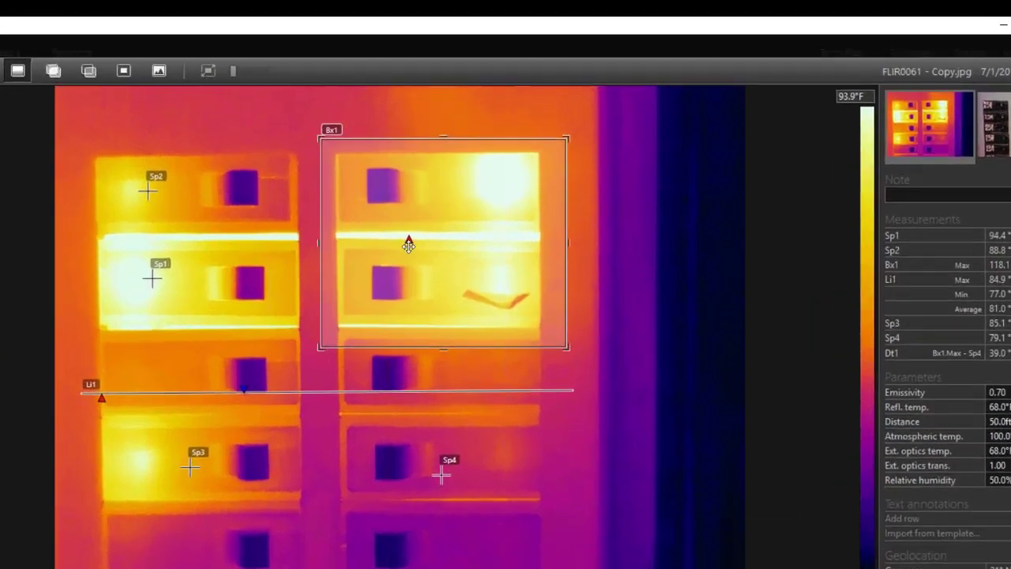
Enable local parameters for box Bx1 on the breaker image and set its local emissivity to 0.40
right_click(409, 245)
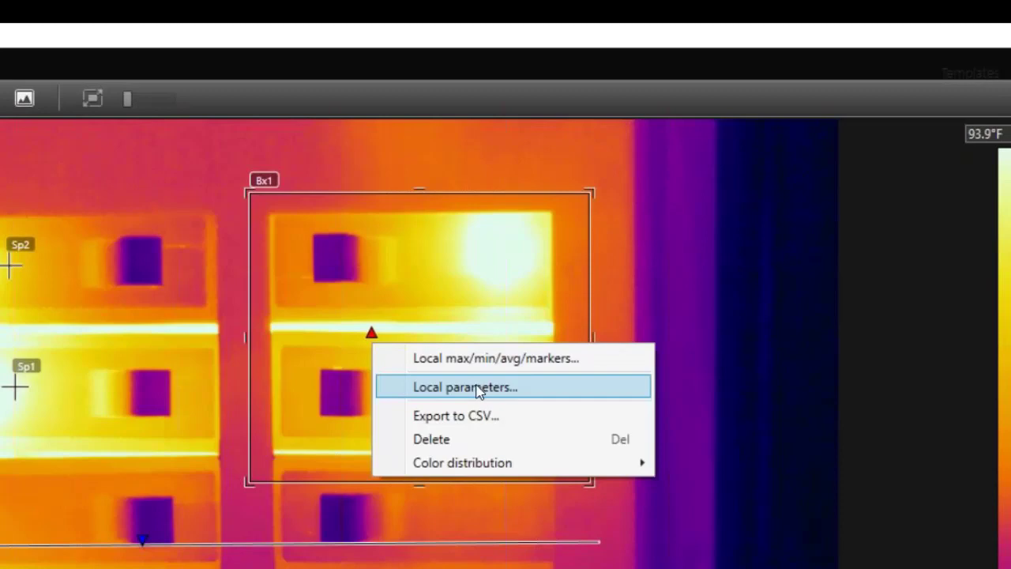
click(480, 388)
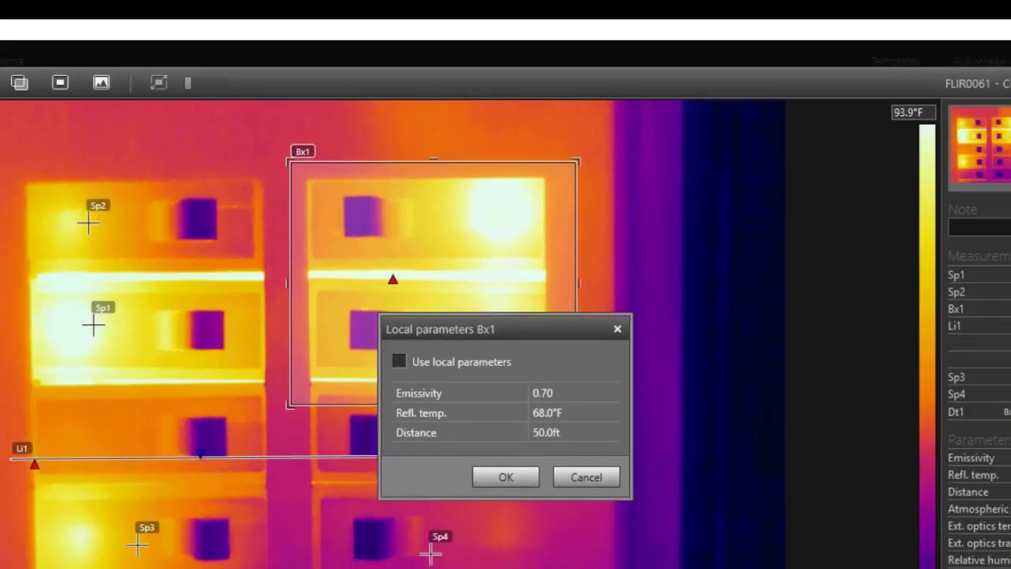
click(400, 355)
click(562, 386)
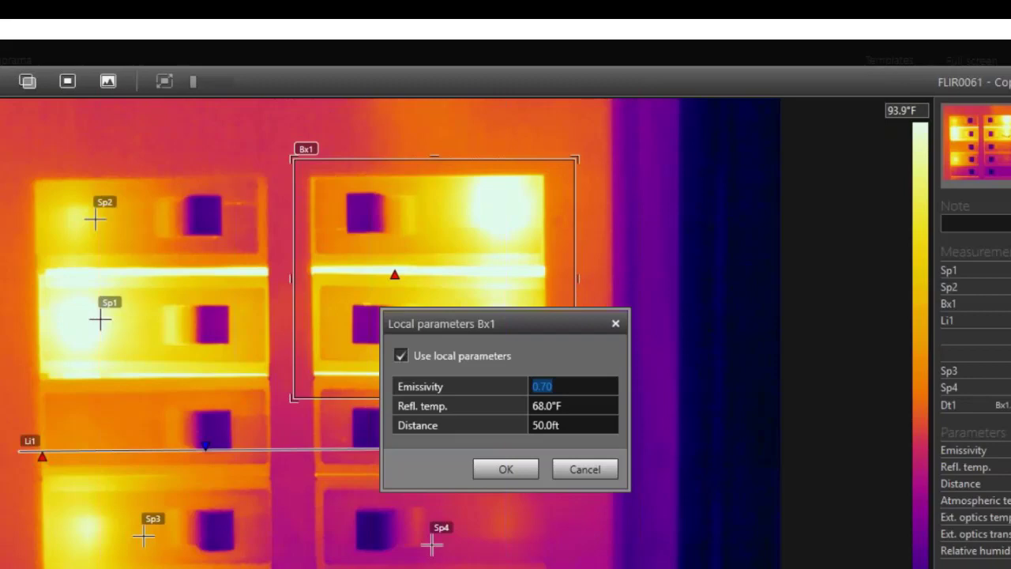
key(BackSpace)
text(4)
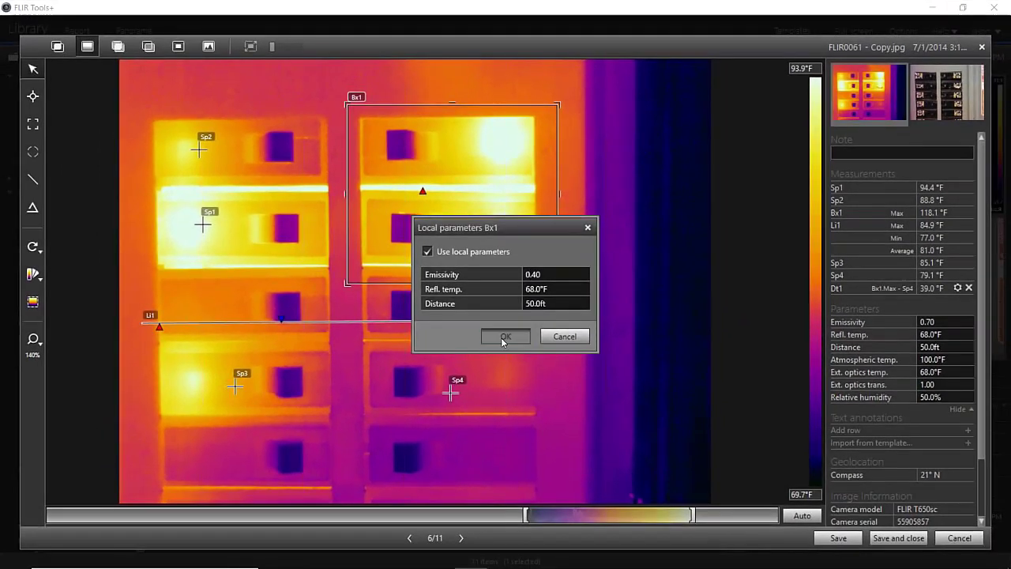
click(504, 338)
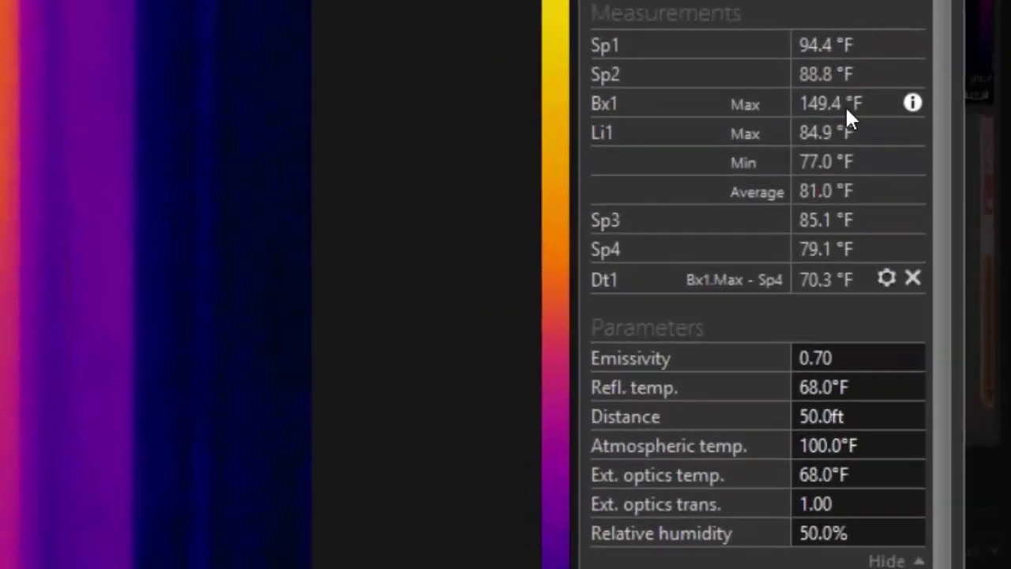
Check the local parameters stored for box Bx1 in the measurement list and compare them with the image's global emissivity
mouse_move(910, 104)
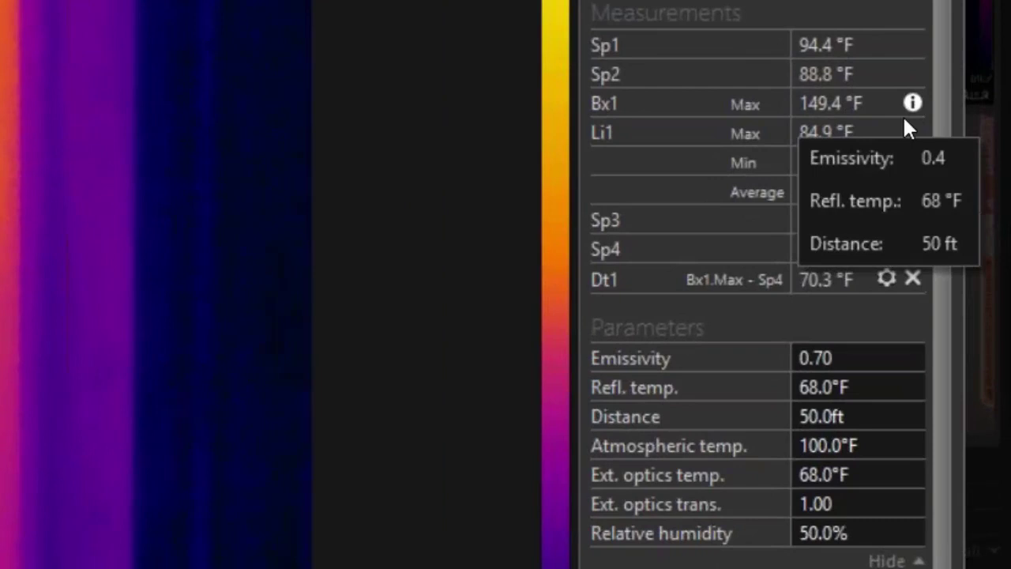
click(858, 368)
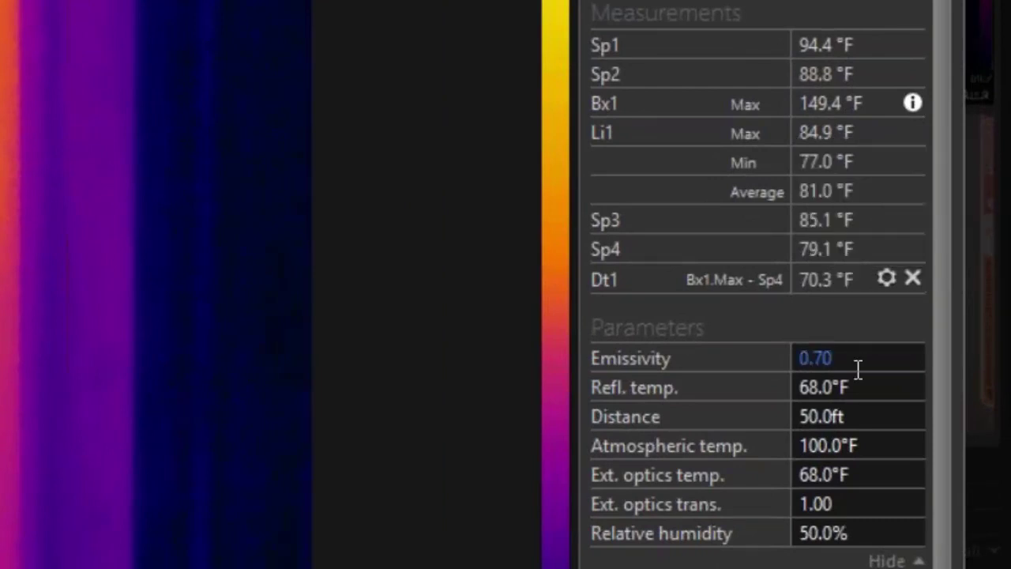
key(Return)
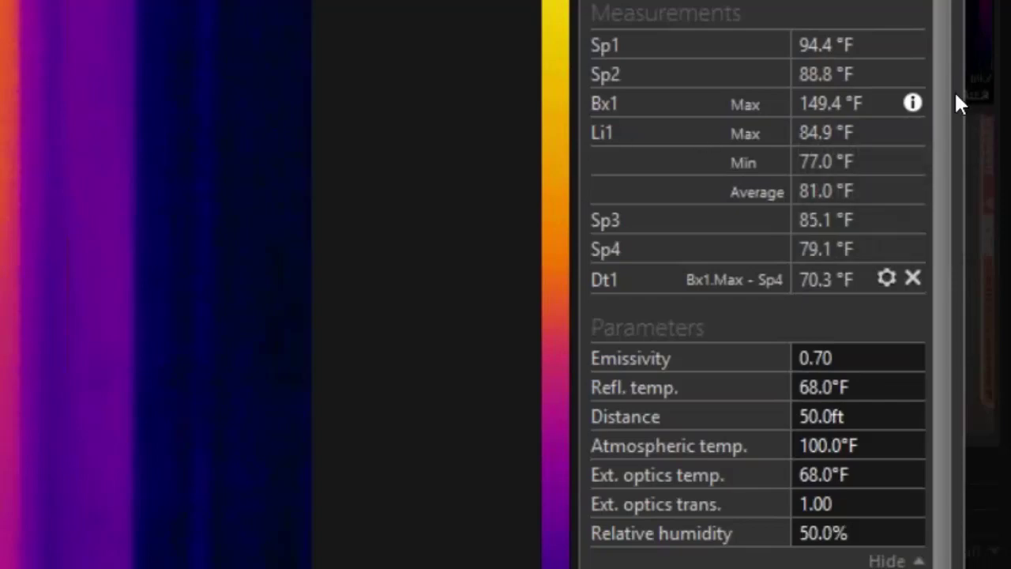
mouse_move(920, 109)
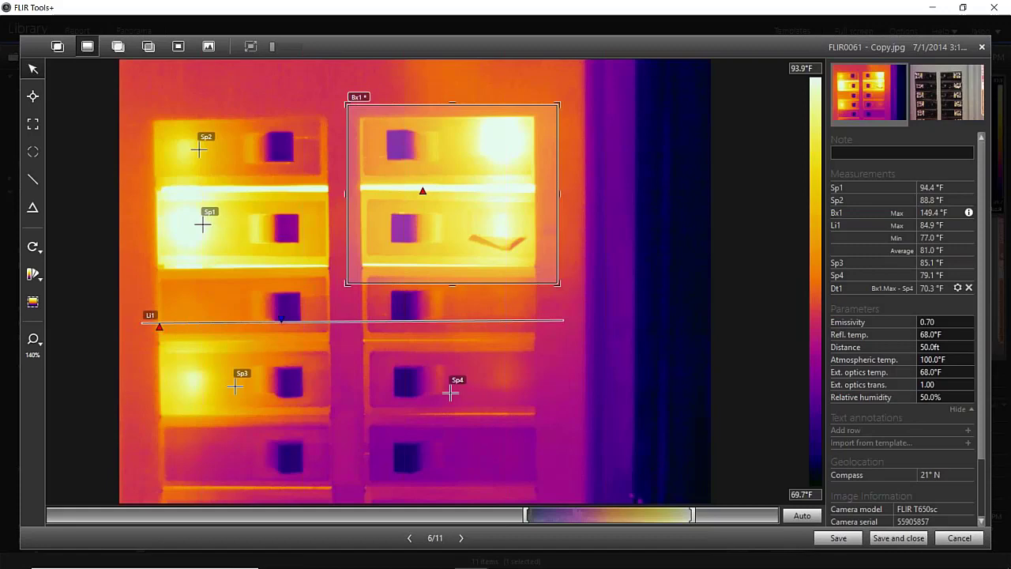
Go to the previous image, FLIR0039.jpg, view its visual photo of the metal plate and return to the thermal image
key(Left)
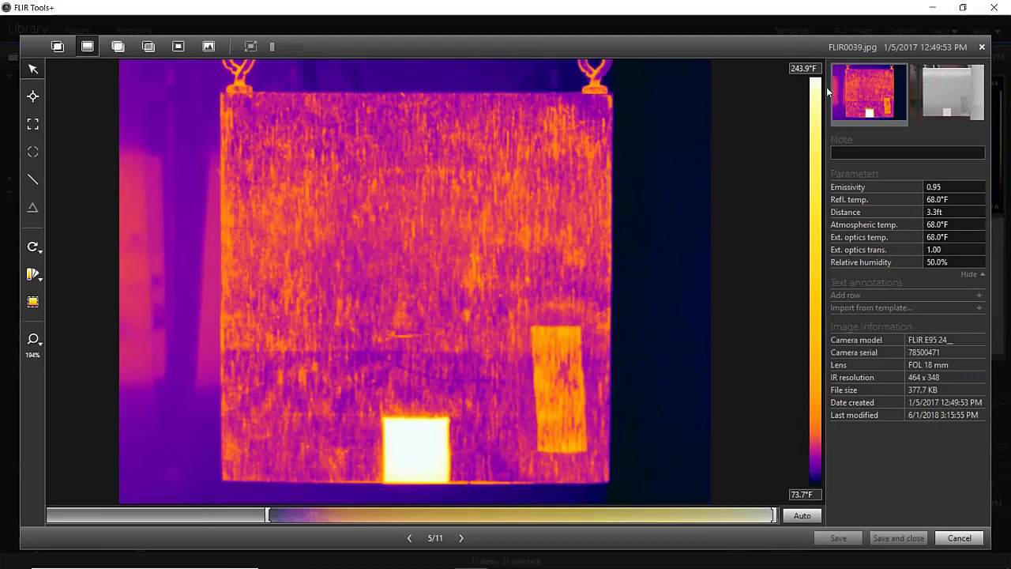
click(945, 92)
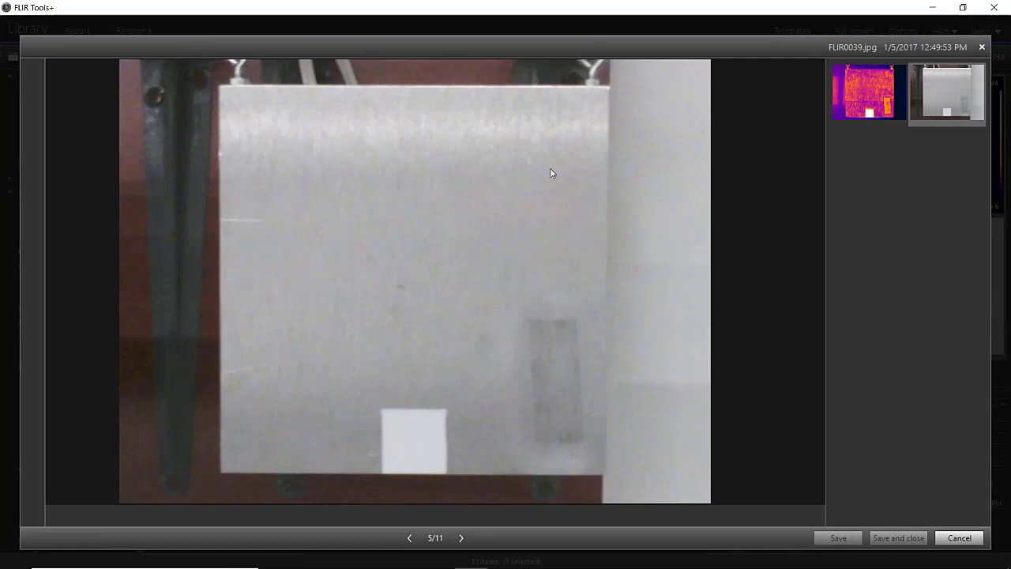
click(851, 94)
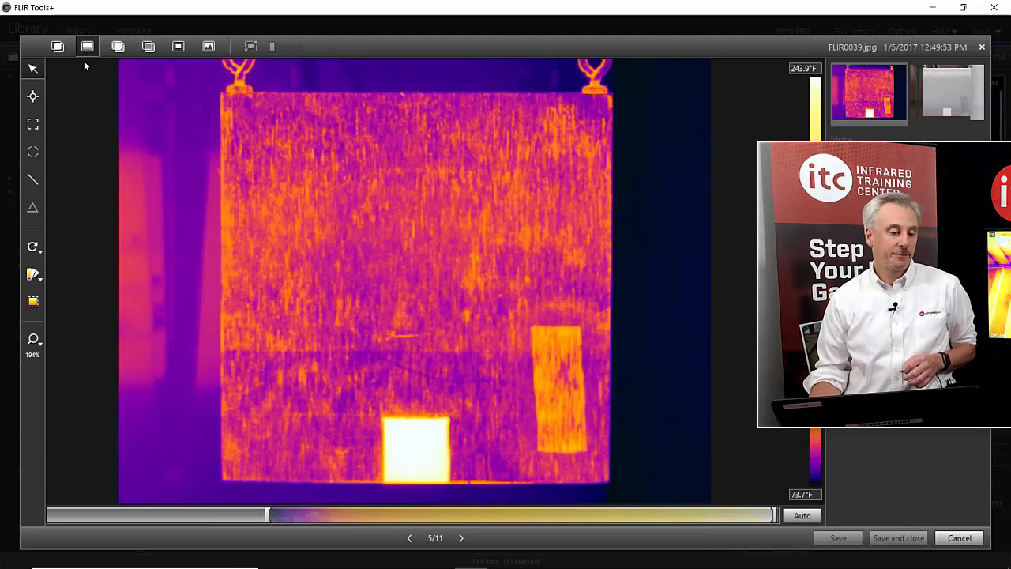
Place measurement spots on the white square, the upper part of the rectangular patch and the bare middle of the metal plate
click(32, 95)
click(418, 451)
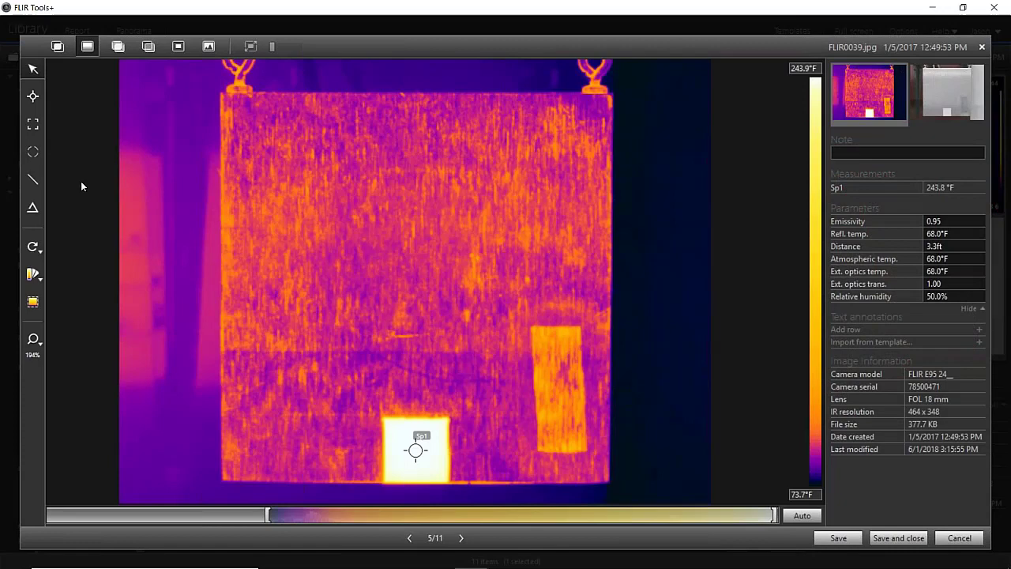
click(33, 96)
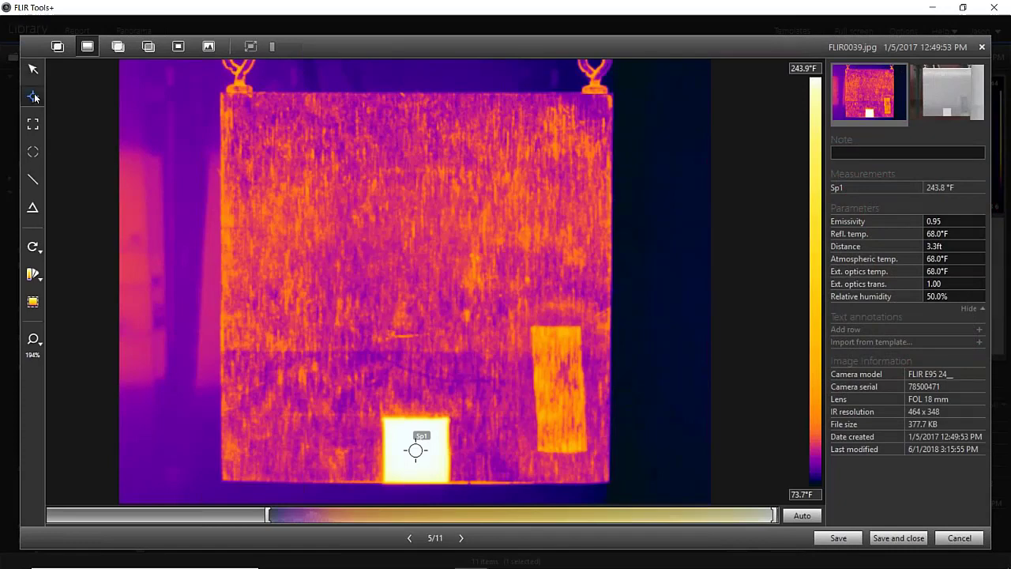
click(558, 345)
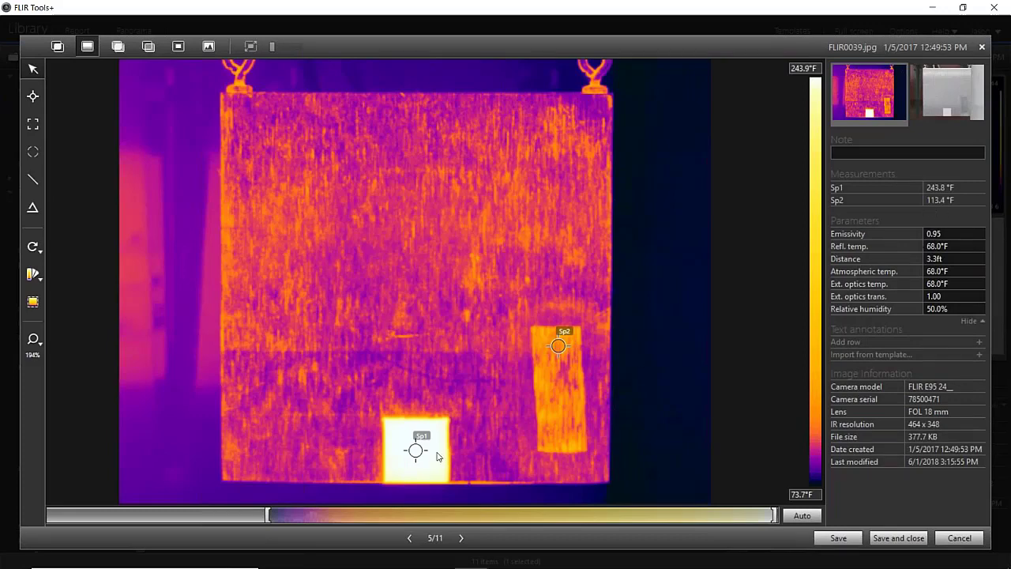
click(33, 96)
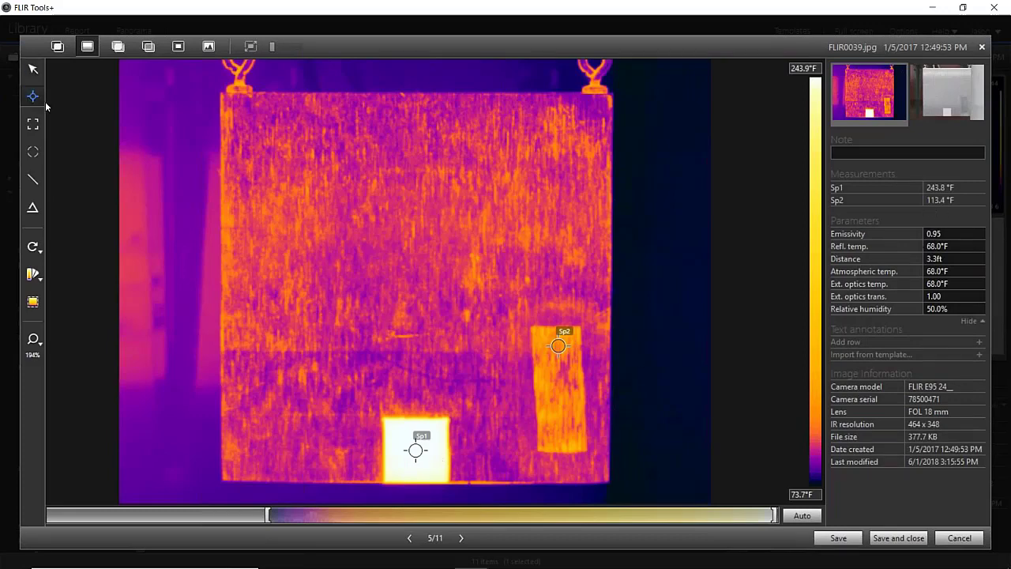
click(418, 235)
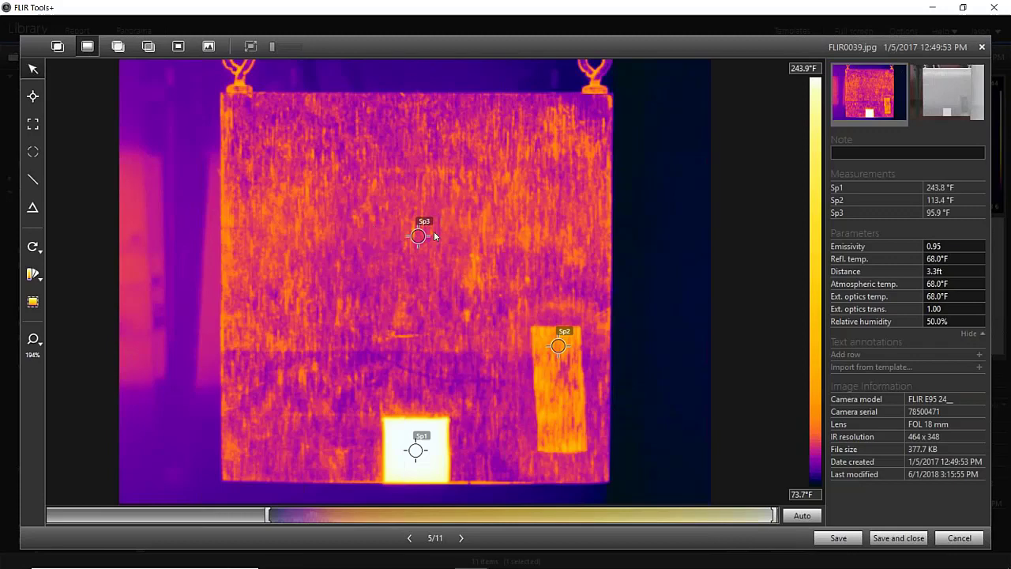
Move spot Sp3 to different places on the bare metal, and close FLIR0039.jpg without saving
mouse_move(419, 236)
mouse_down()
mouse_move(454, 223)
mouse_move(438, 226)
mouse_up()
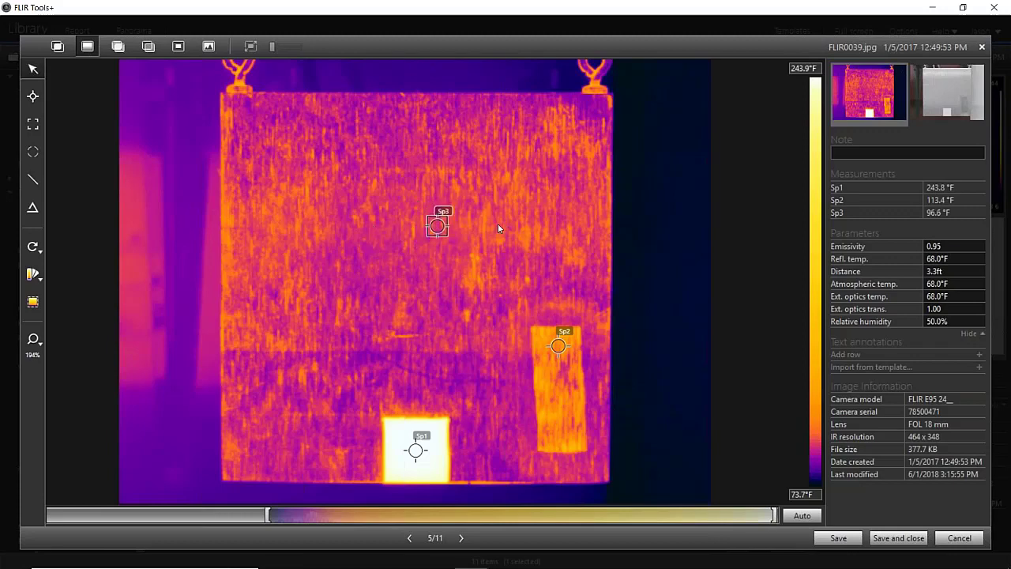
drag(437, 223, 420, 247)
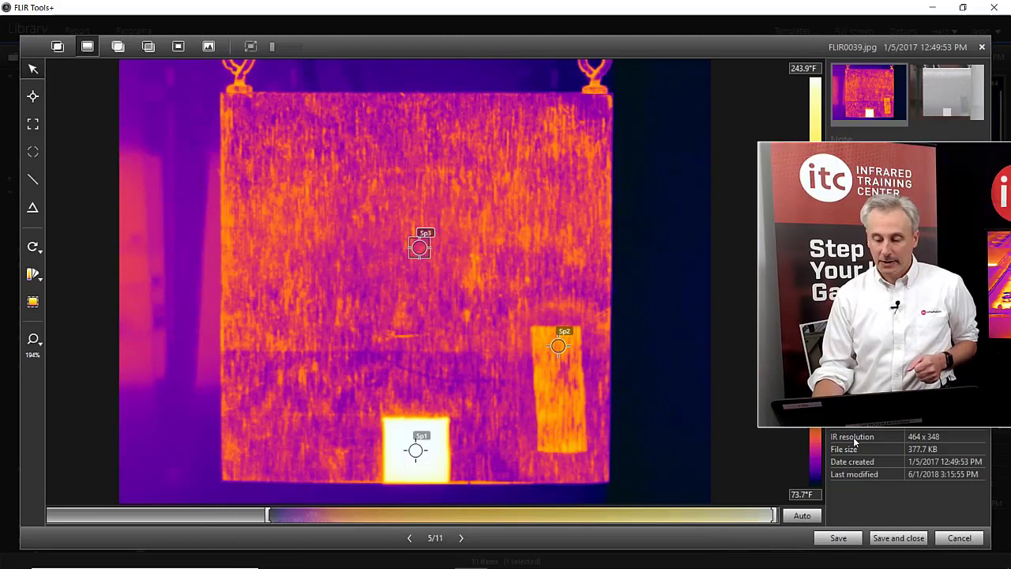
click(960, 538)
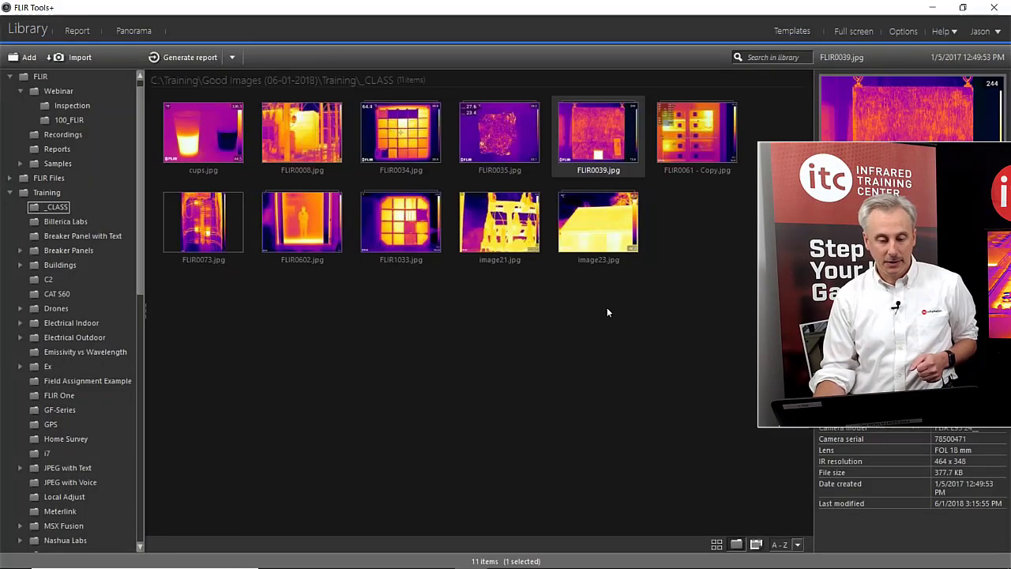
Reopen FLIR0061 - Copy.jpg from the library and enter the note "Possible breaker problem."
double_click(664, 140)
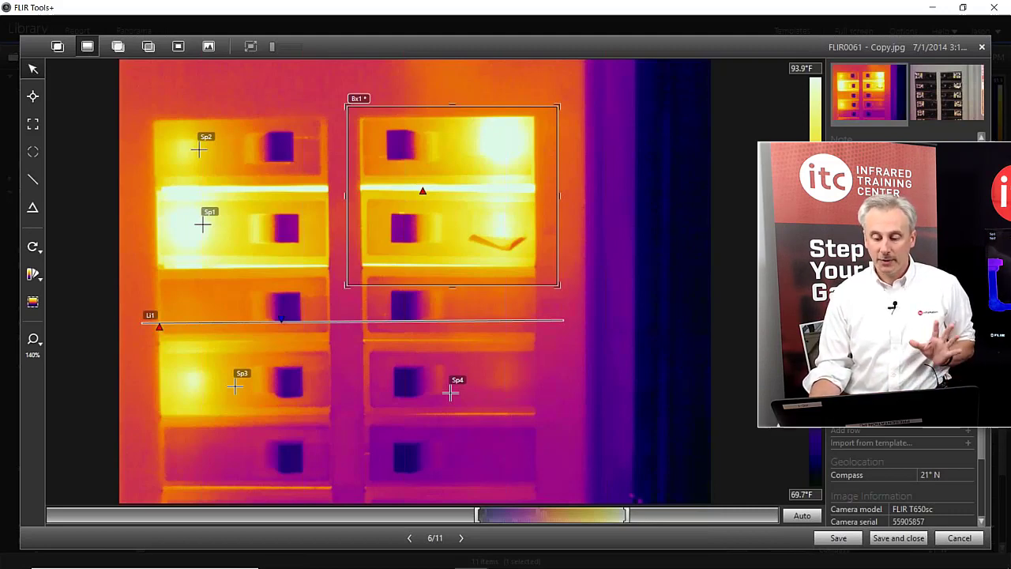
scroll(905, 482, down, 1)
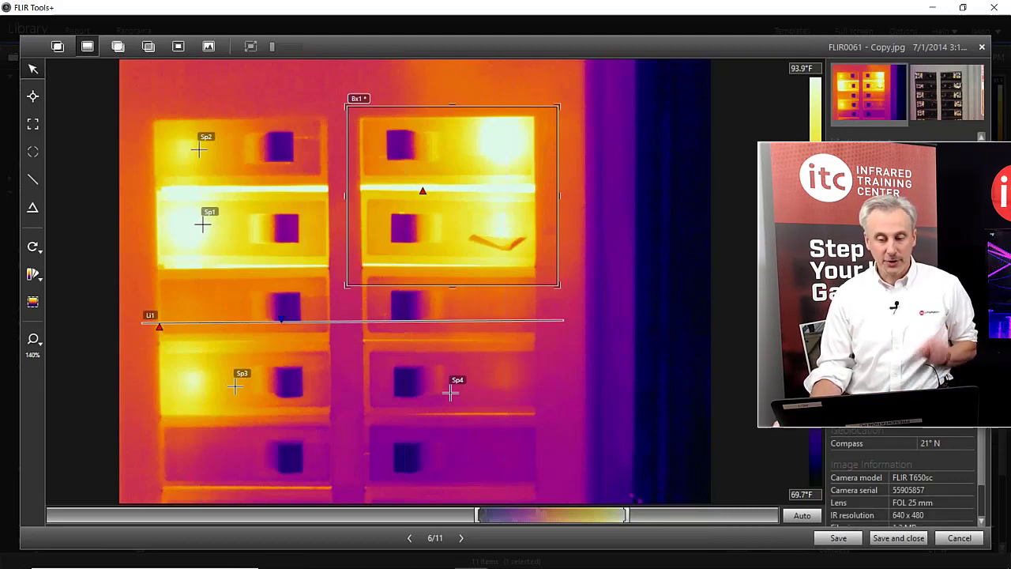
scroll(905, 482, up, 1)
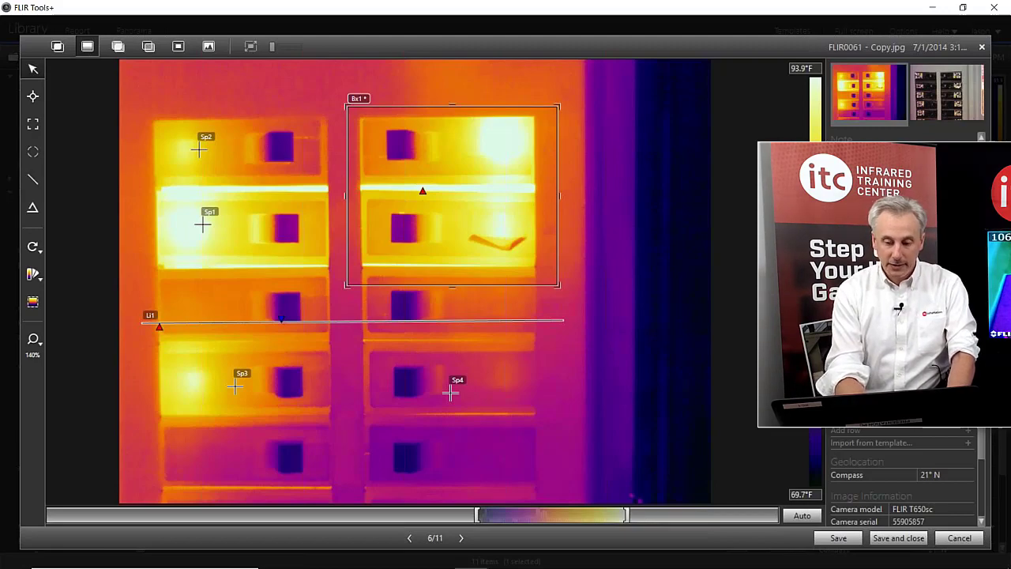
text(Possible brea)
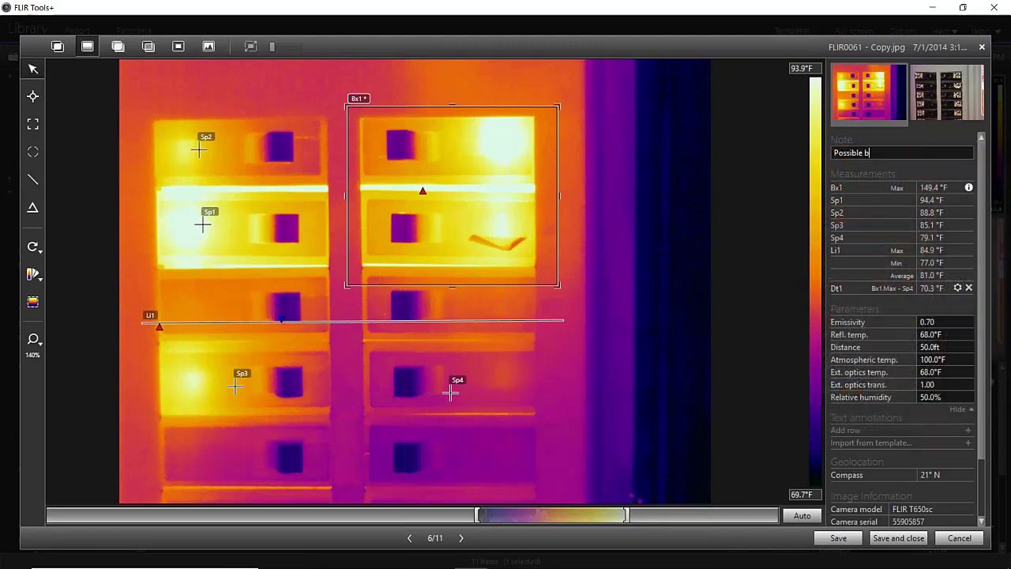
text(ker problem.)
Add a text annotation row to the breaker image with the label "Equipment ID" and the value 1234546
scroll(948, 340, down, 2)
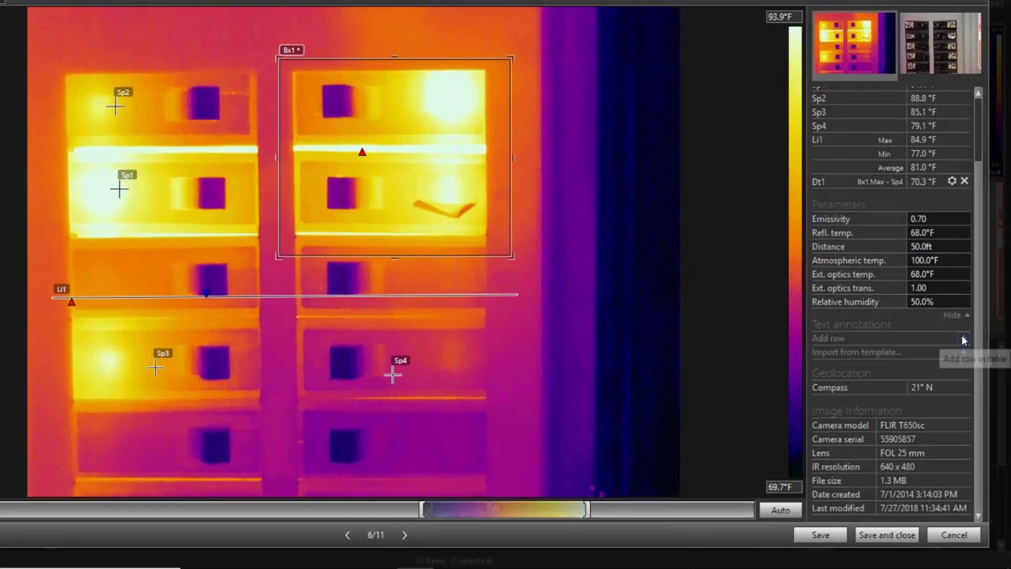
click(968, 361)
click(877, 361)
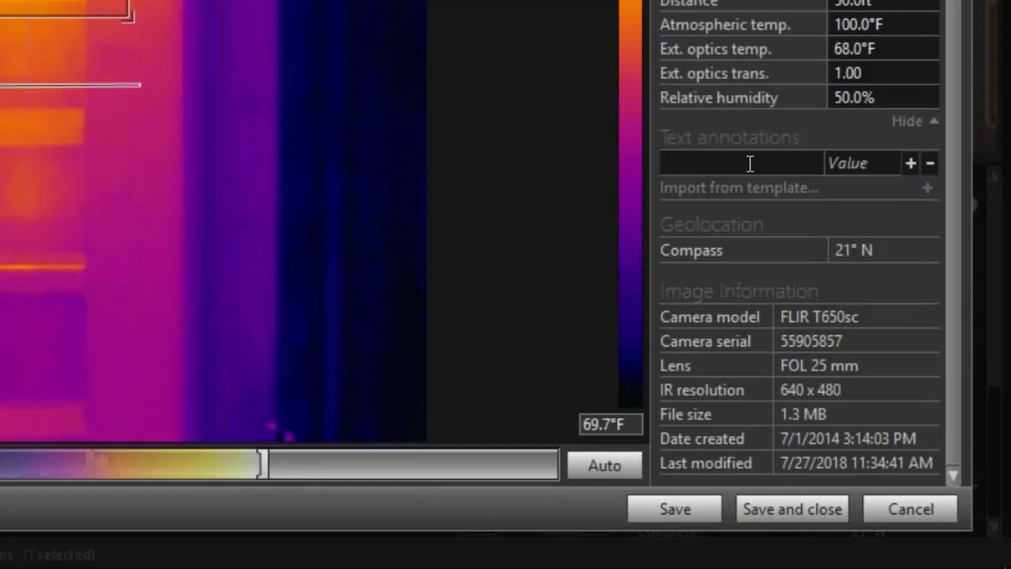
text(Equipment ID)
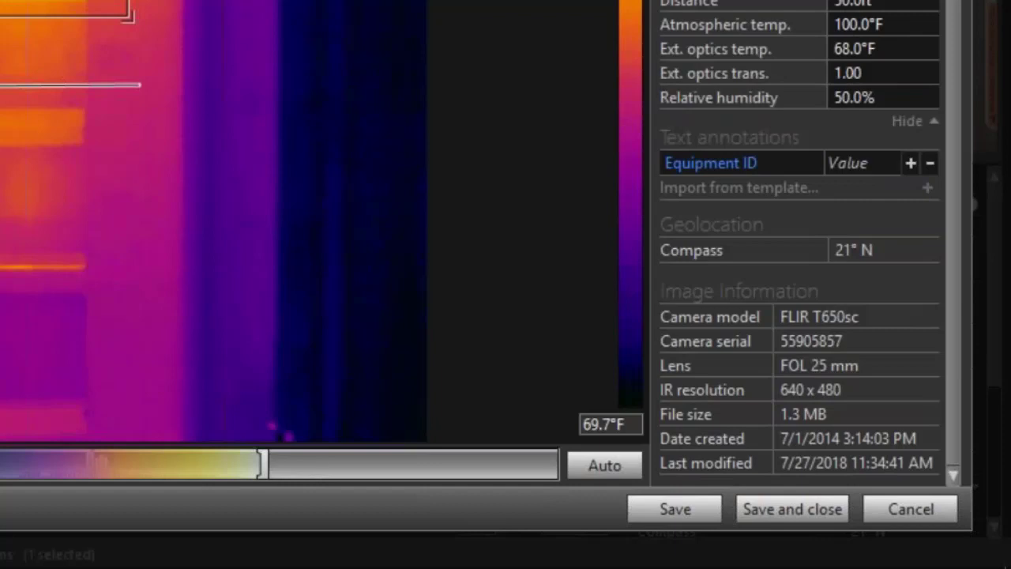
key(Return)
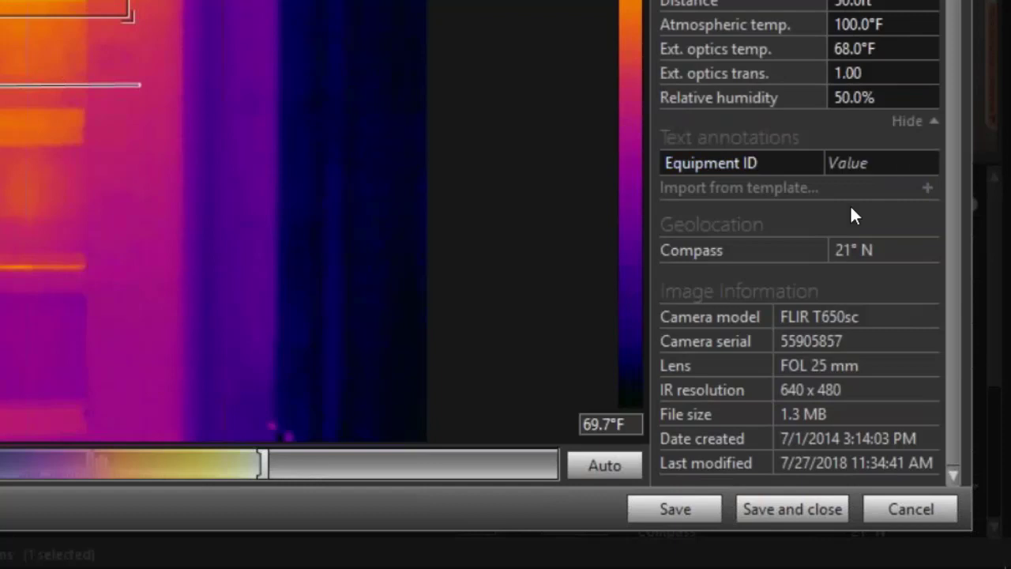
click(847, 163)
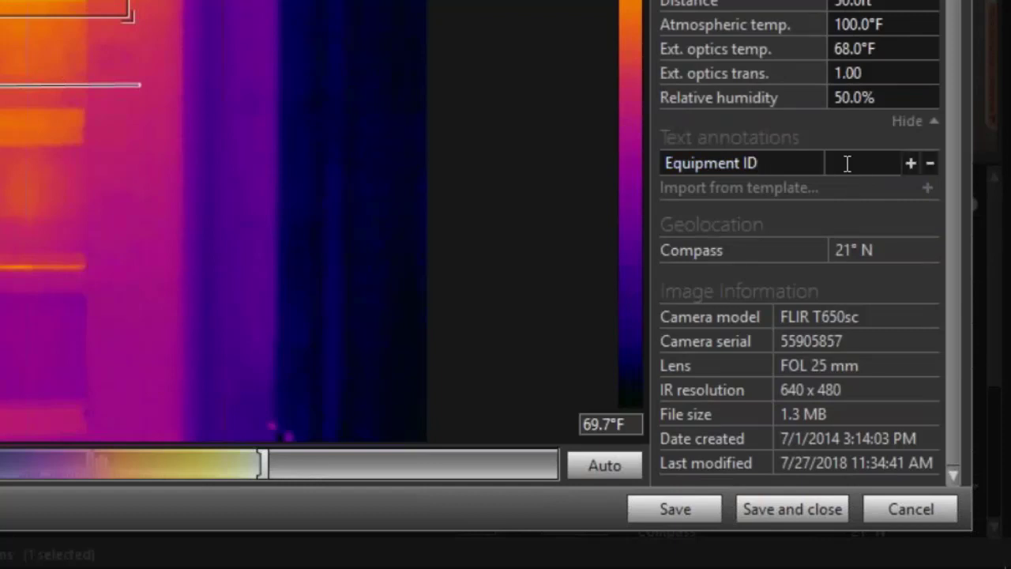
text(1234546)
key(shift+Home)
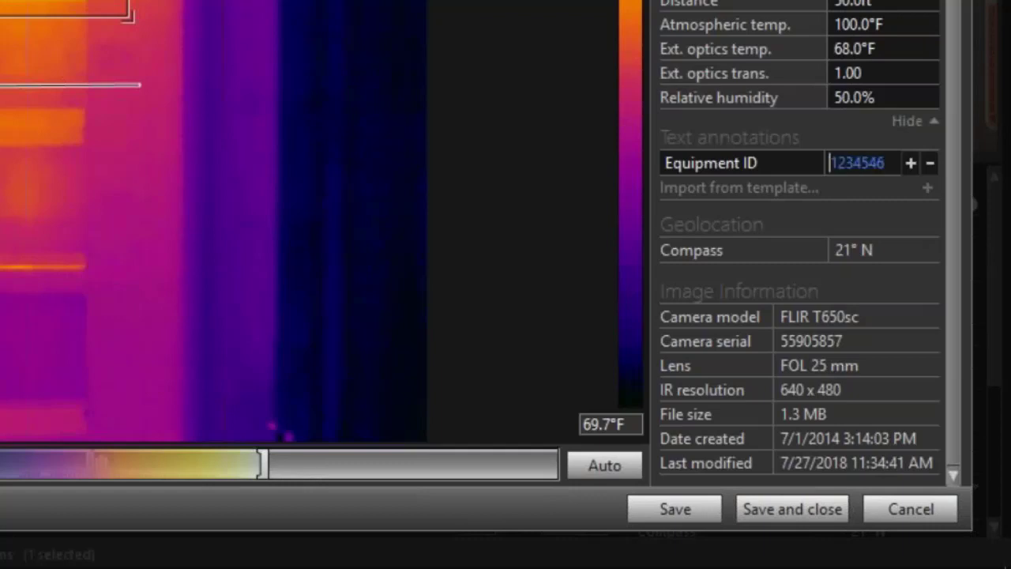
key(Return)
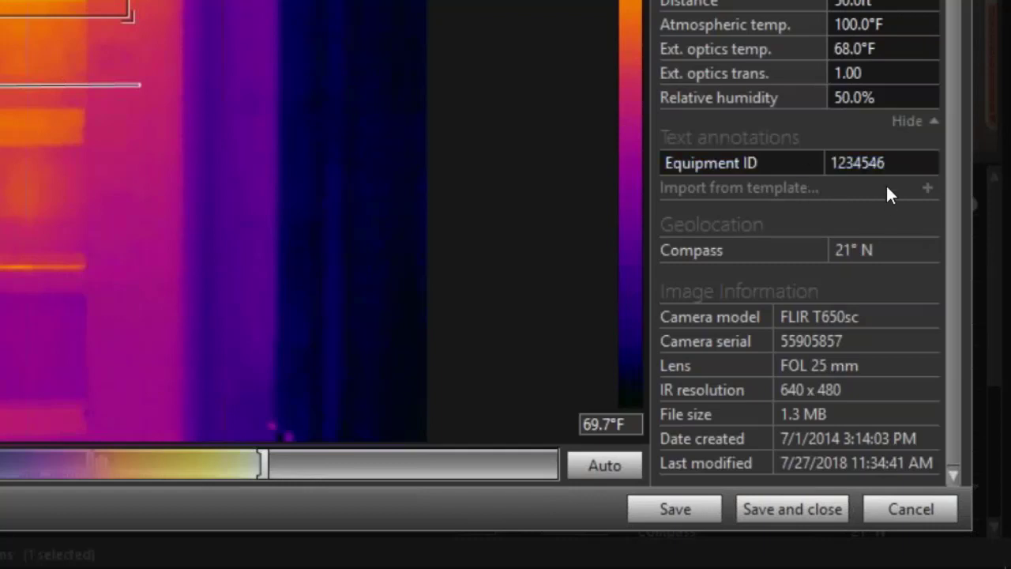
Add two more blank text annotation rows below the Equipment ID row
click(909, 158)
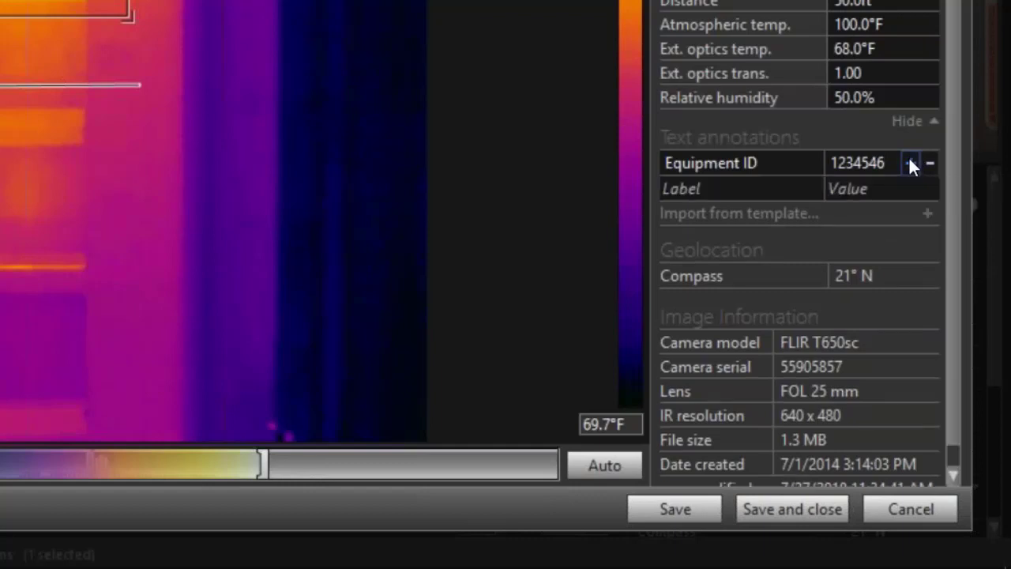
click(751, 195)
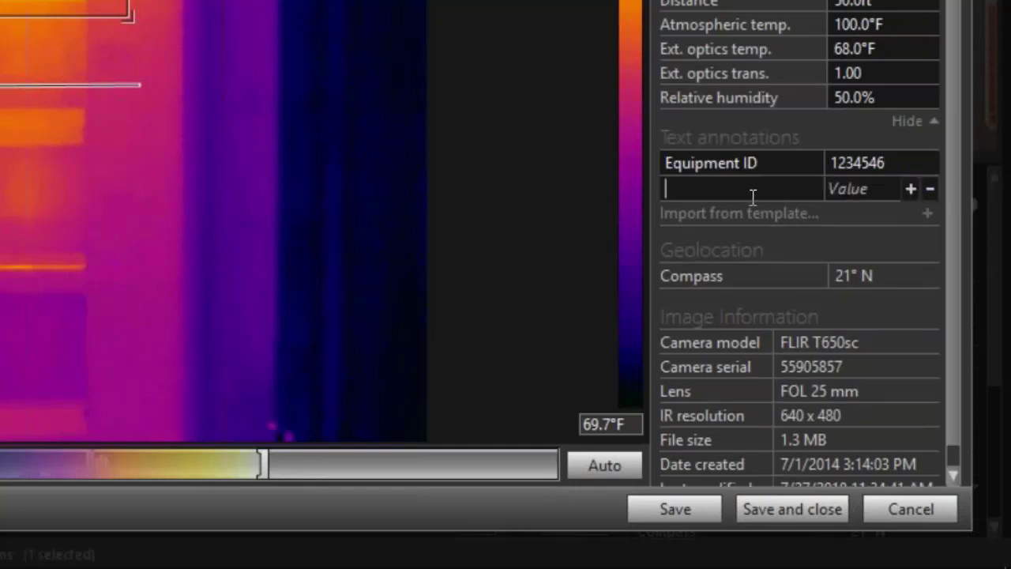
click(910, 190)
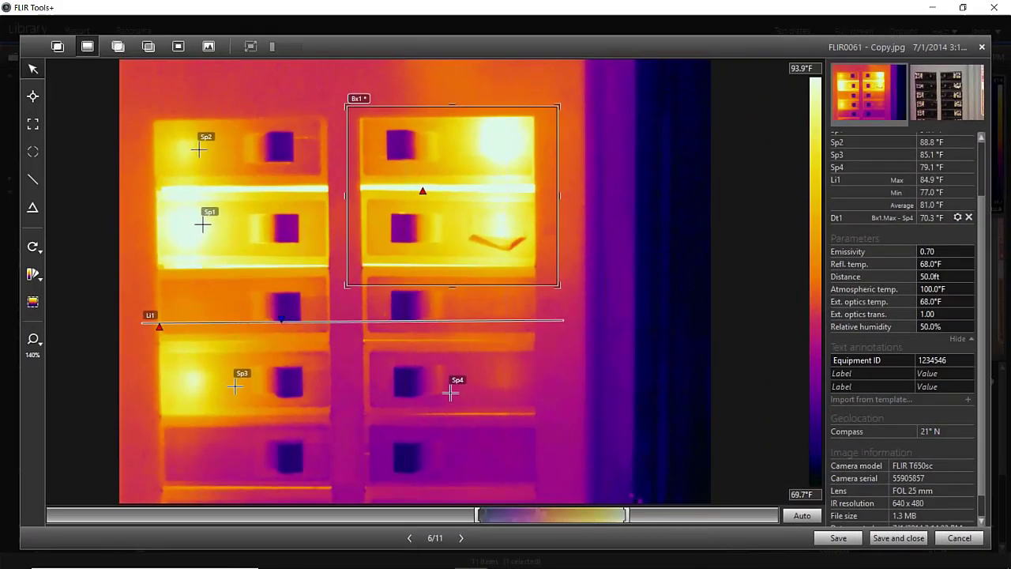
scroll(981, 151, up, 3)
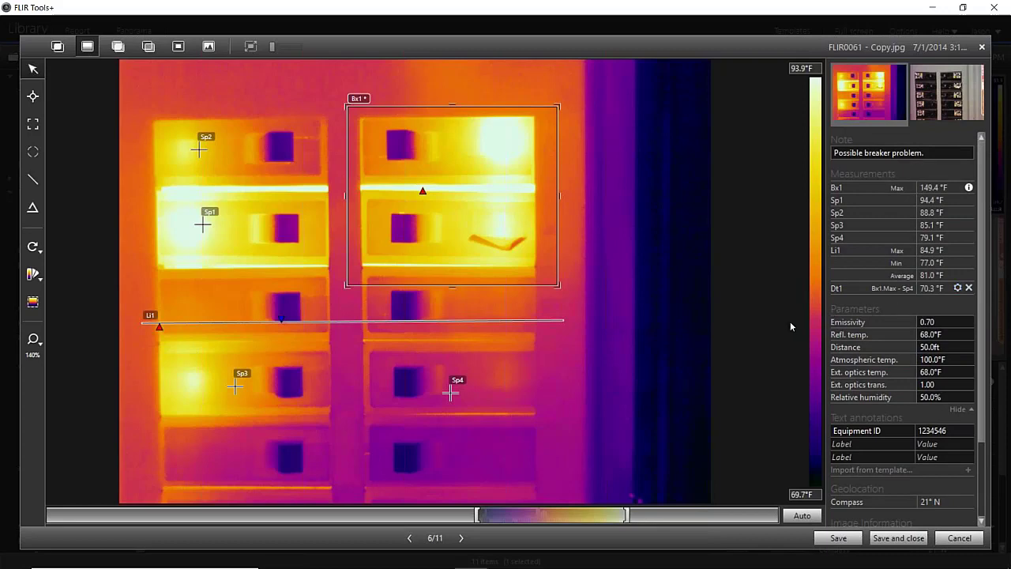
Check the breaker image's geolocation and image information, and save and close the image
scroll(984, 476, down, 3)
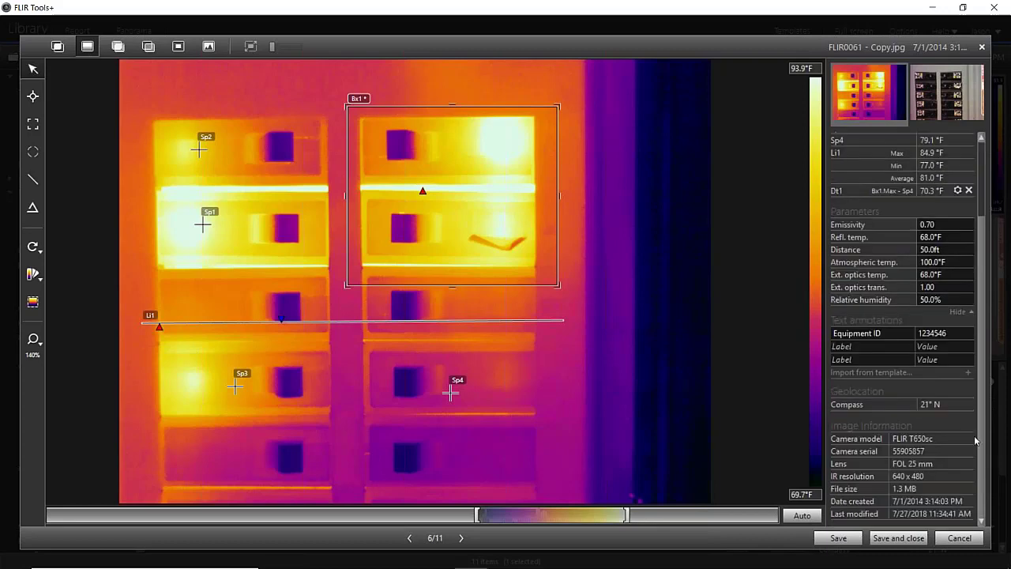
scroll(977, 441, up, 3)
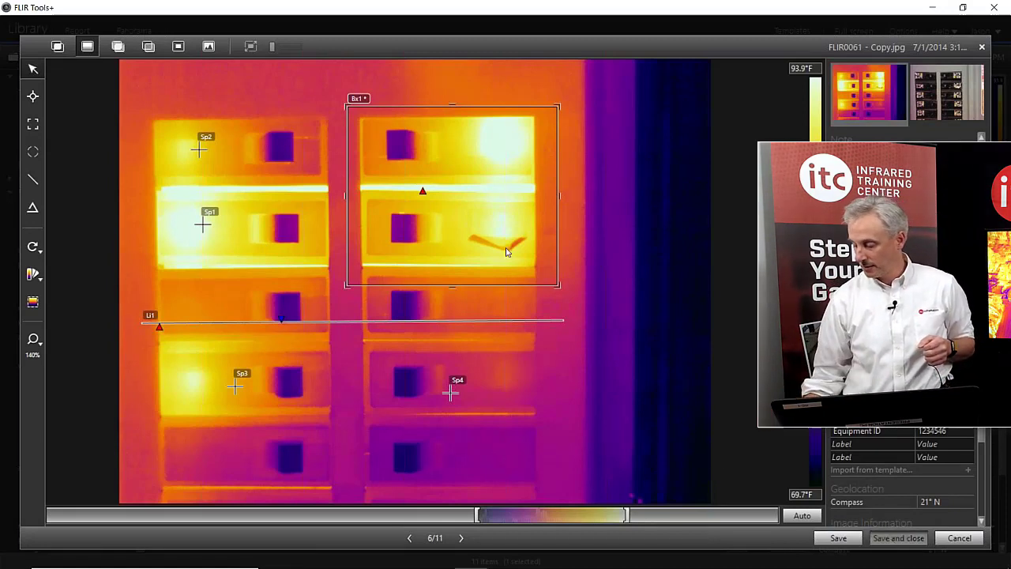
key(Escape)
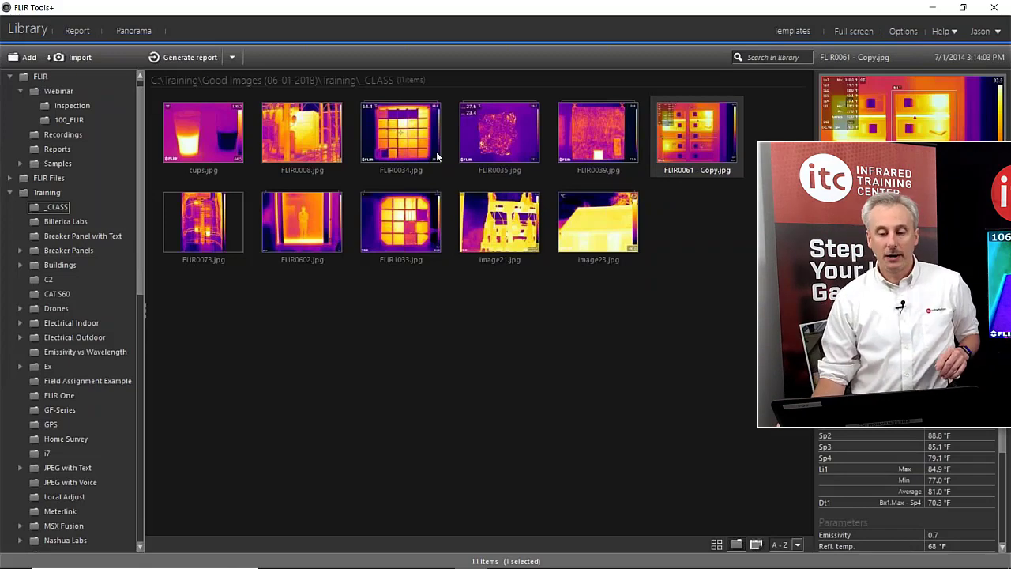
Open the default report settings in the options and examine the logo, header and footer entries
click(896, 32)
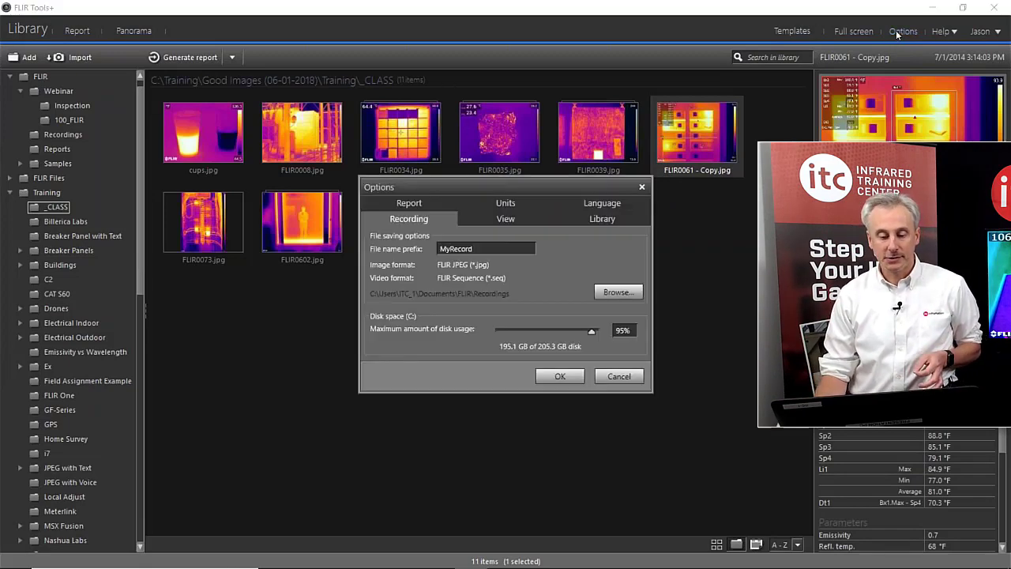
click(403, 203)
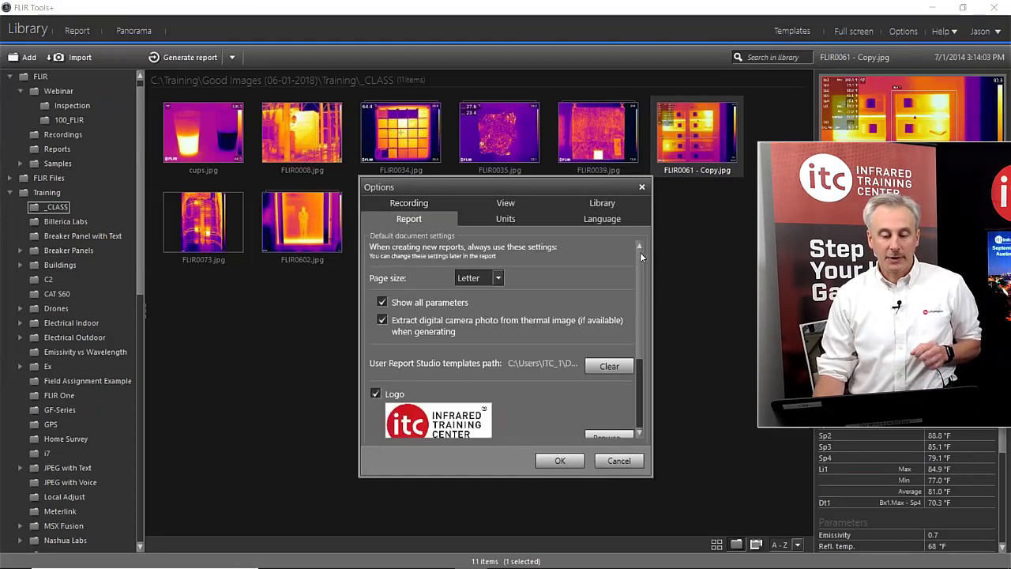
drag(640, 252, 641, 325)
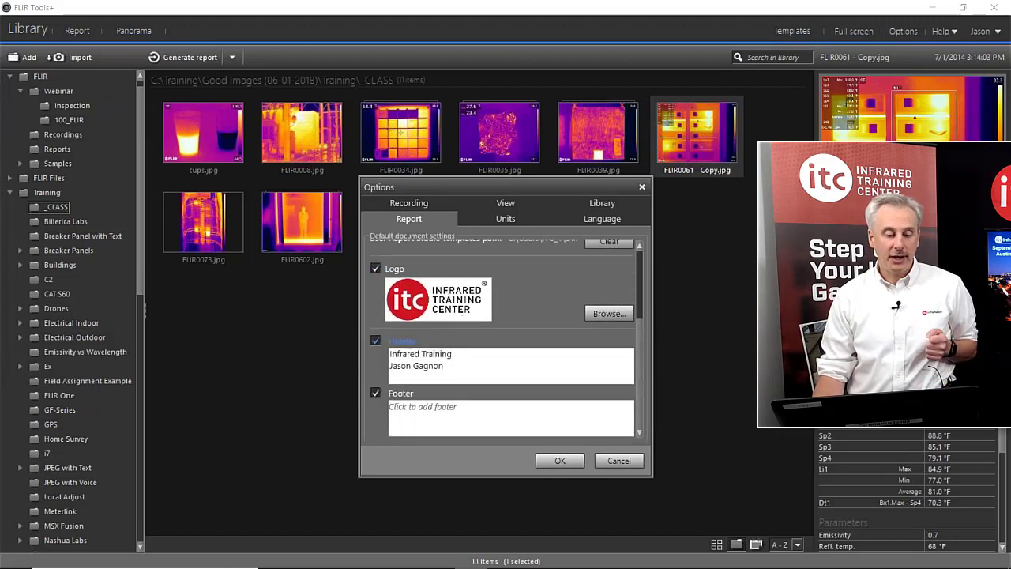
drag(447, 365, 455, 354)
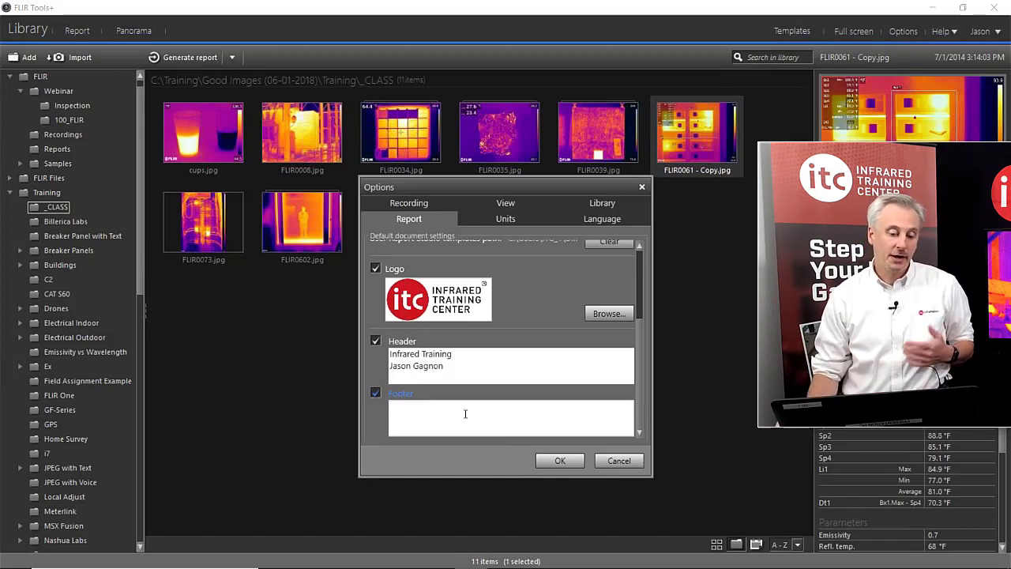
key(Tab)
key(Tab)
key(Tab)
key(Tab)
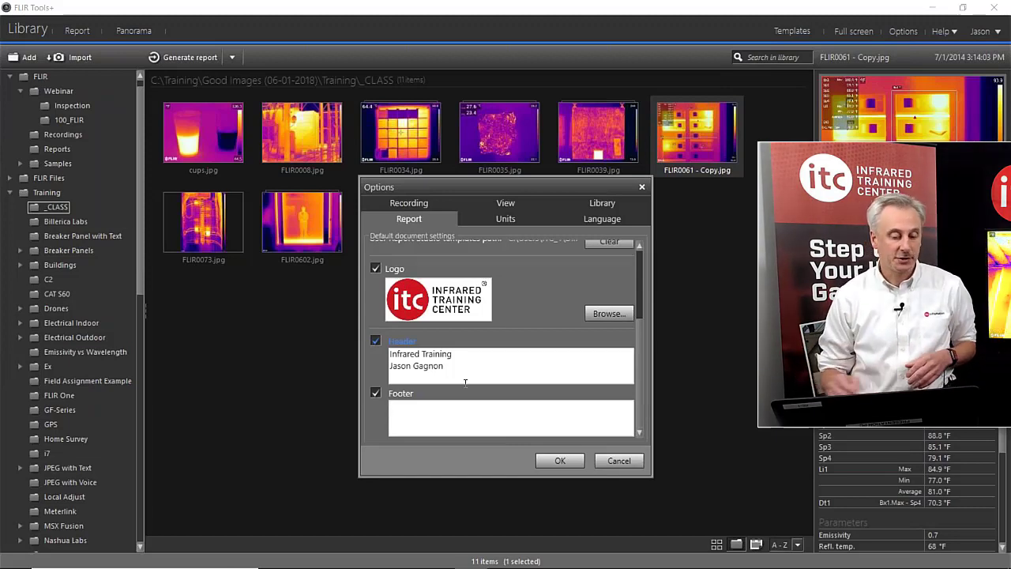
click(471, 362)
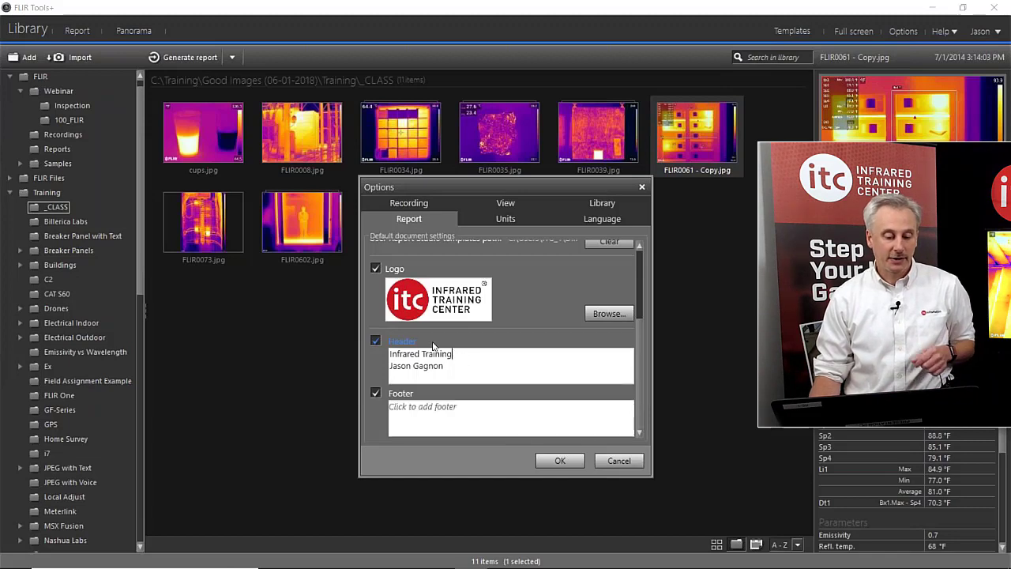
click(456, 366)
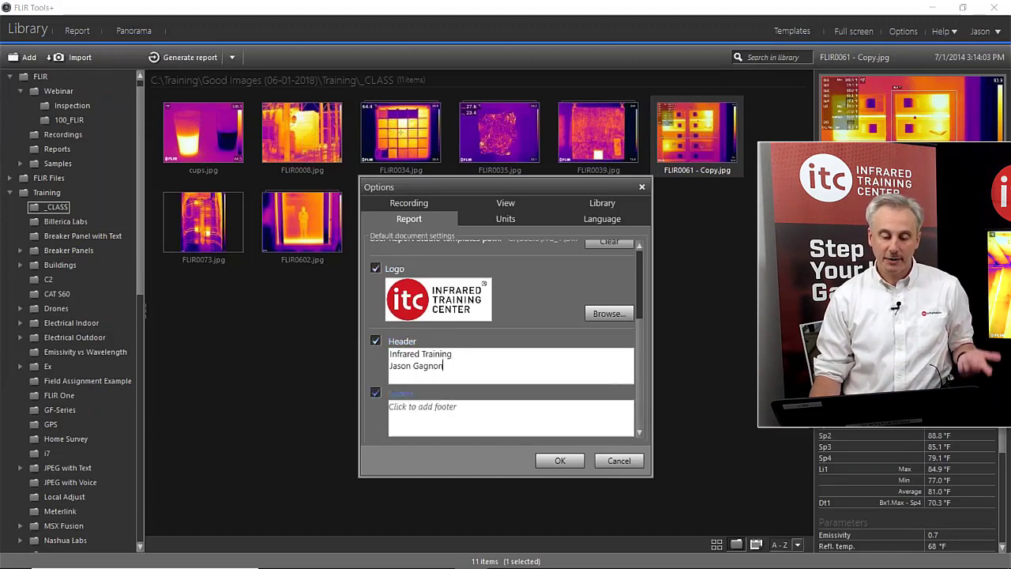
click(466, 409)
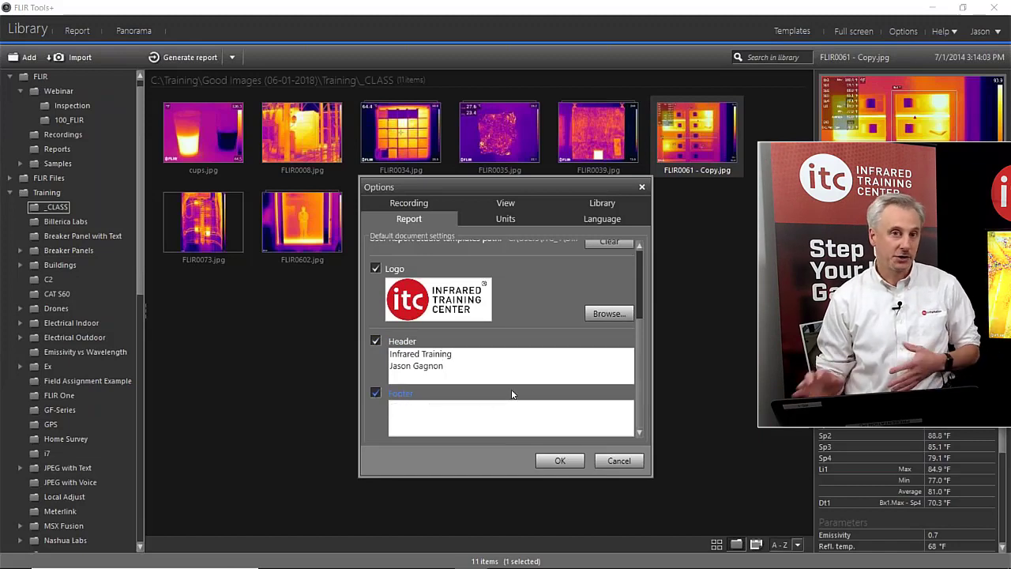
click(617, 349)
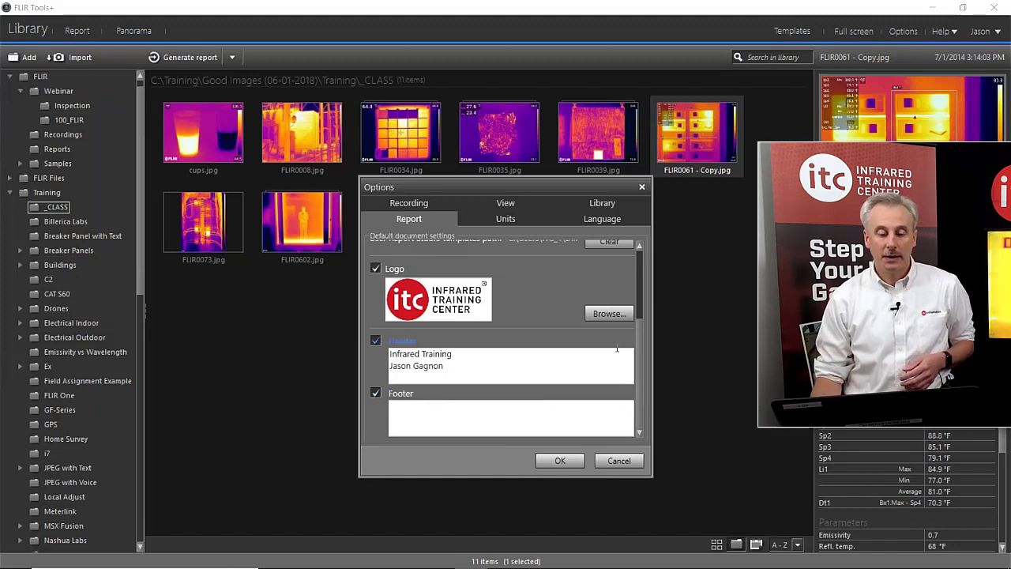
Switch the Show all parameters report setting off and back on
scroll(641, 325, up, 5)
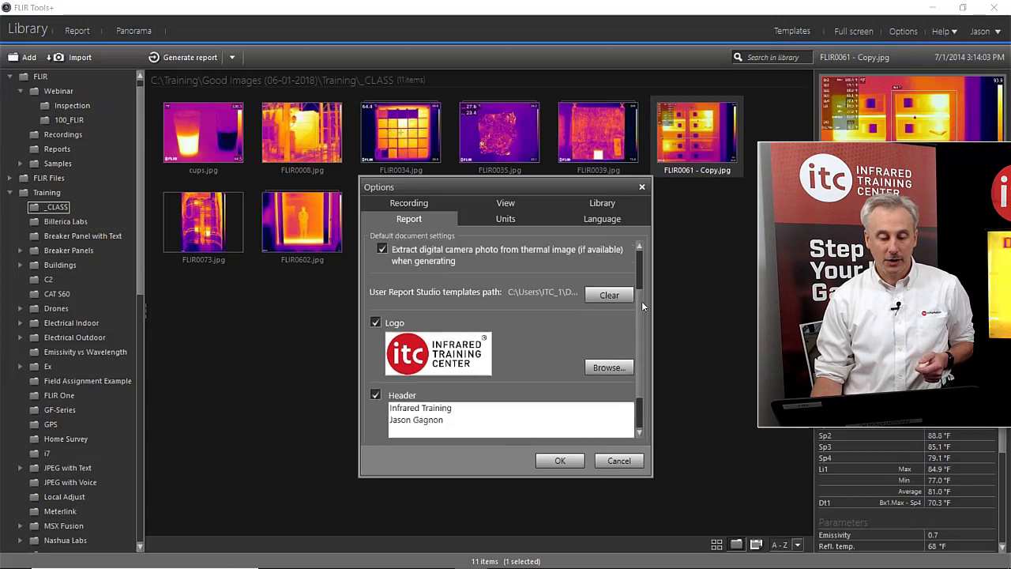
scroll(648, 278, up, 1)
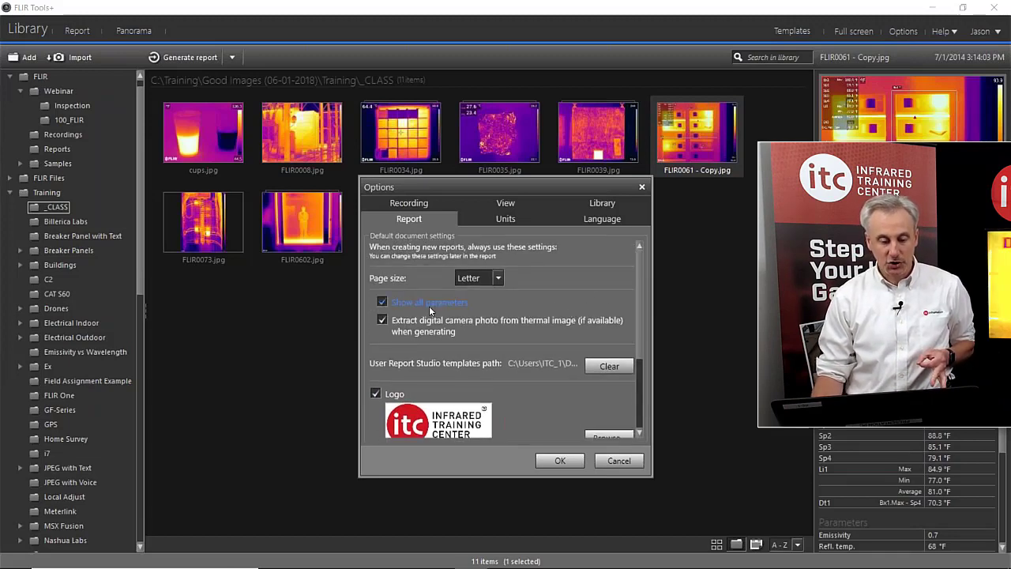
click(398, 303)
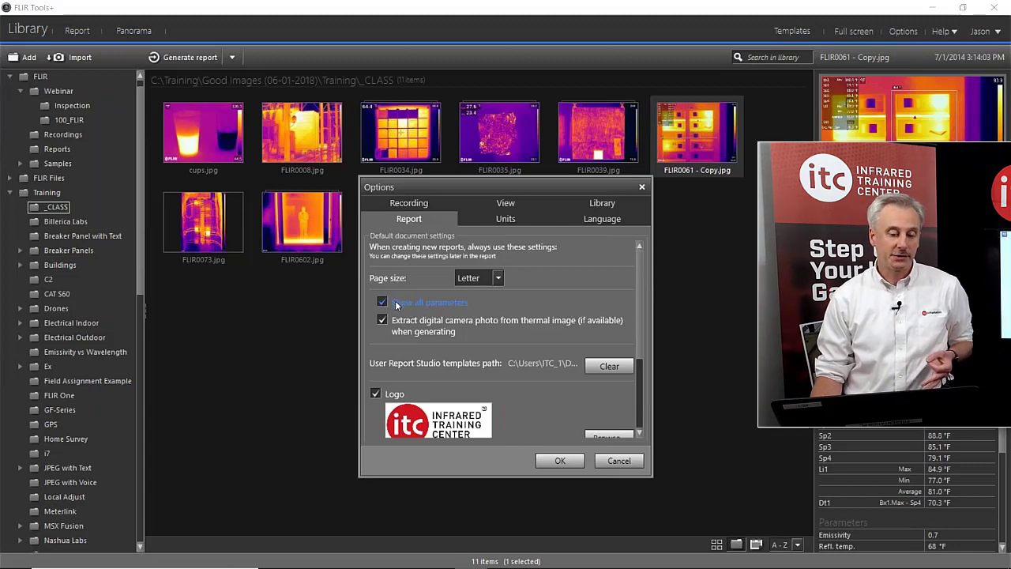
click(421, 305)
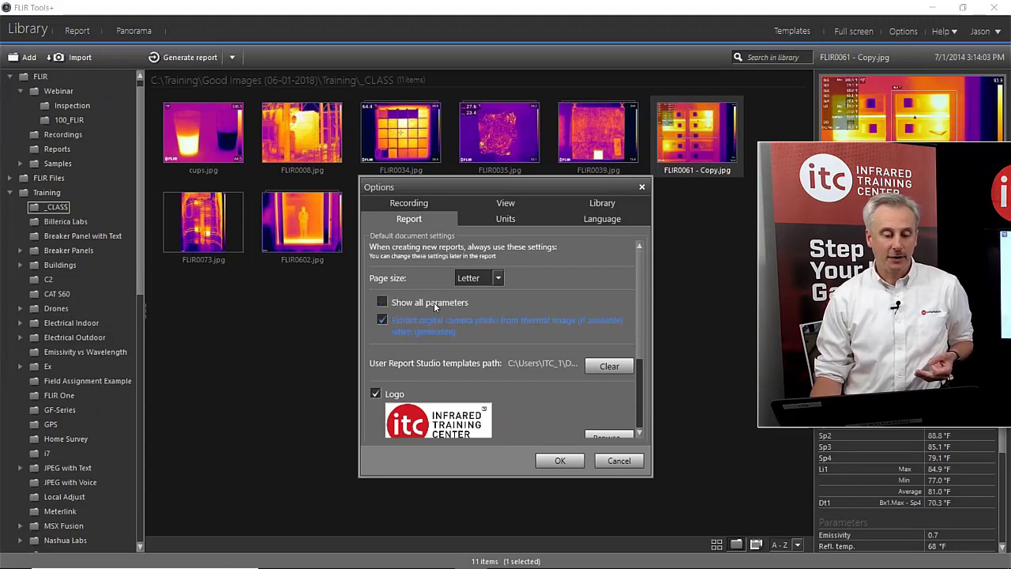
click(423, 308)
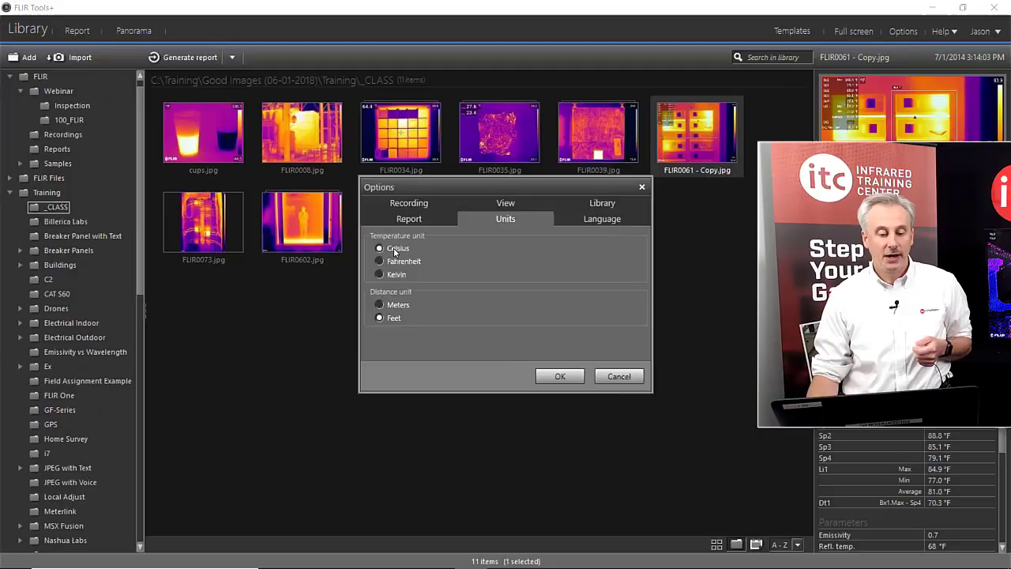
Set the temperature unit to Celsius and the distance unit to meters, and reopen the options to check the units
click(401, 305)
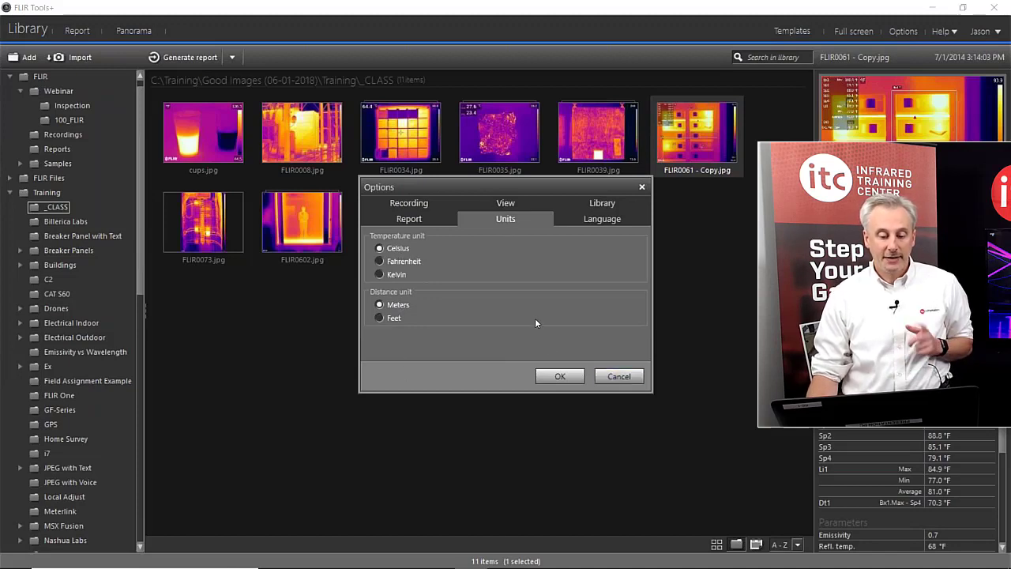
click(561, 376)
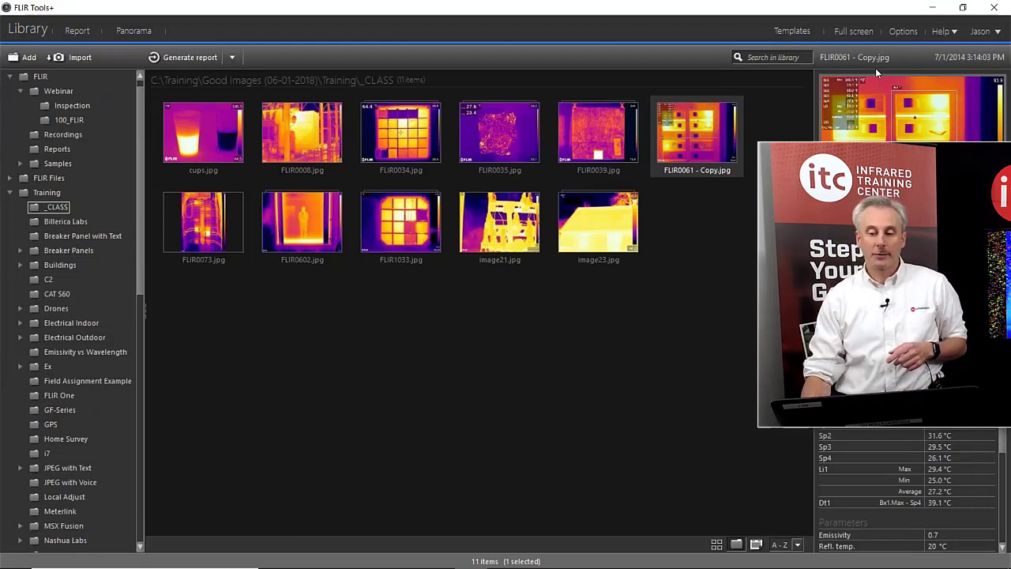
click(901, 32)
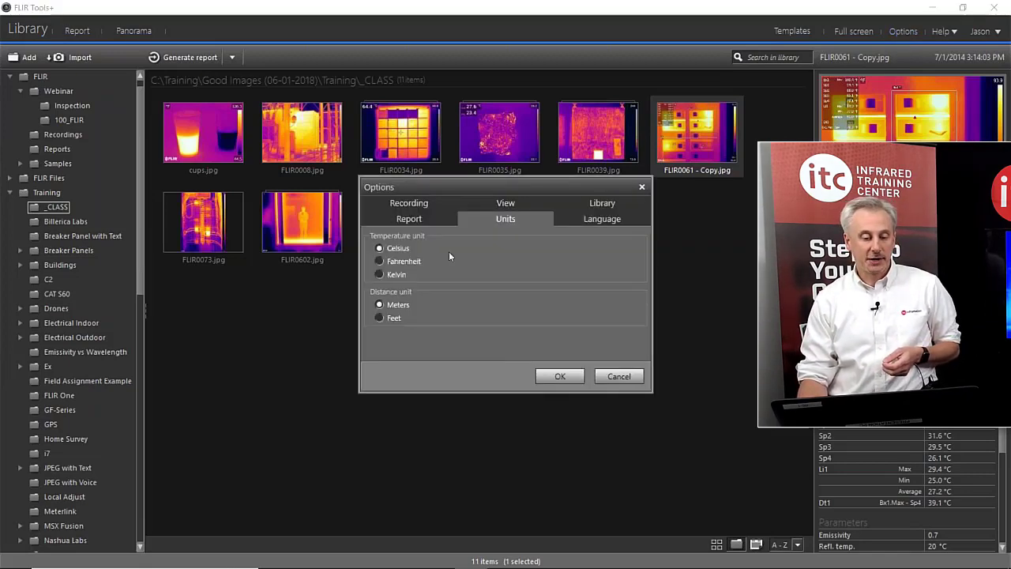
click(429, 222)
click(500, 219)
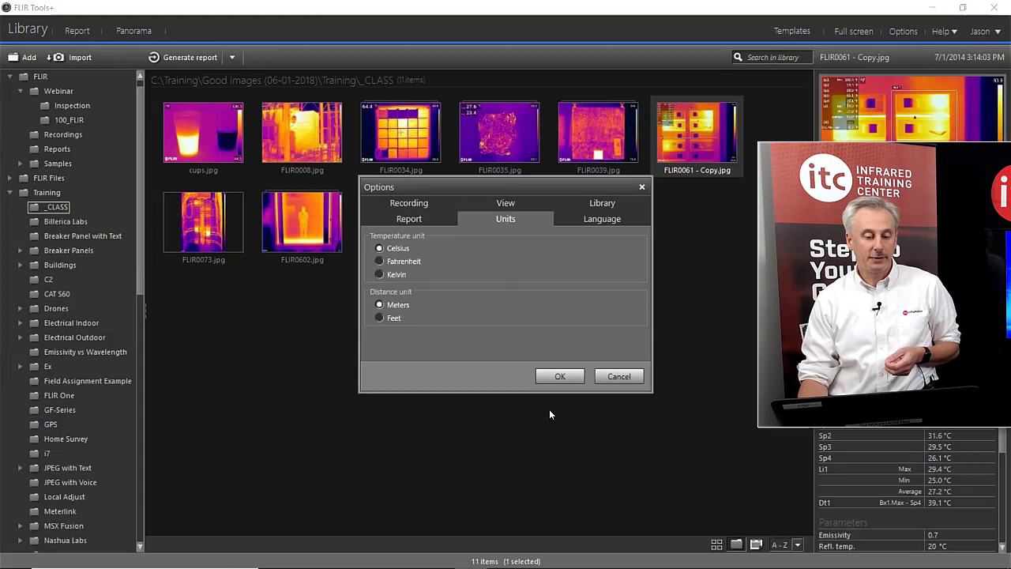
click(558, 376)
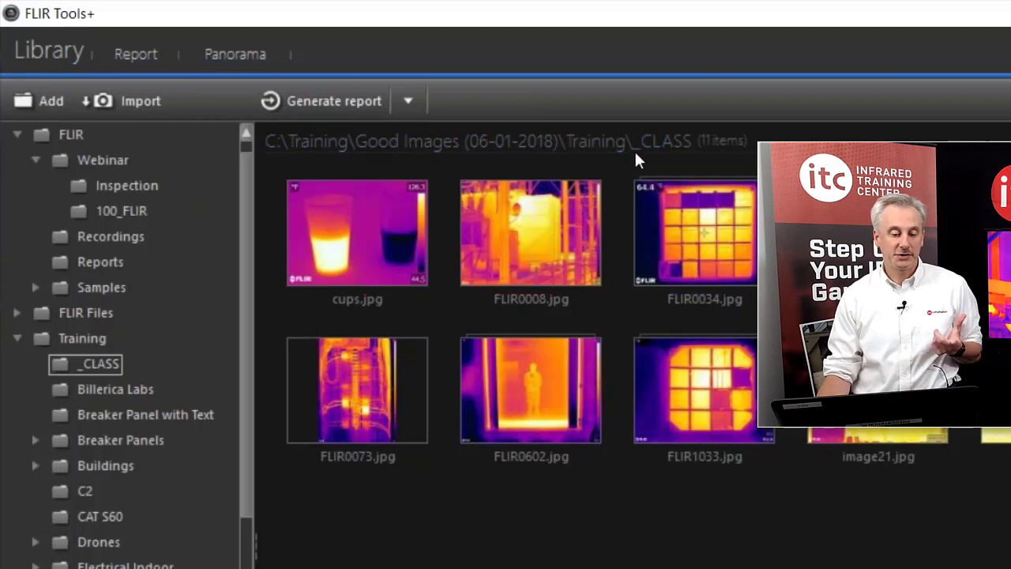
Select all images in the _CLASS folder and clear the selection, twice
key(ctrl+a)
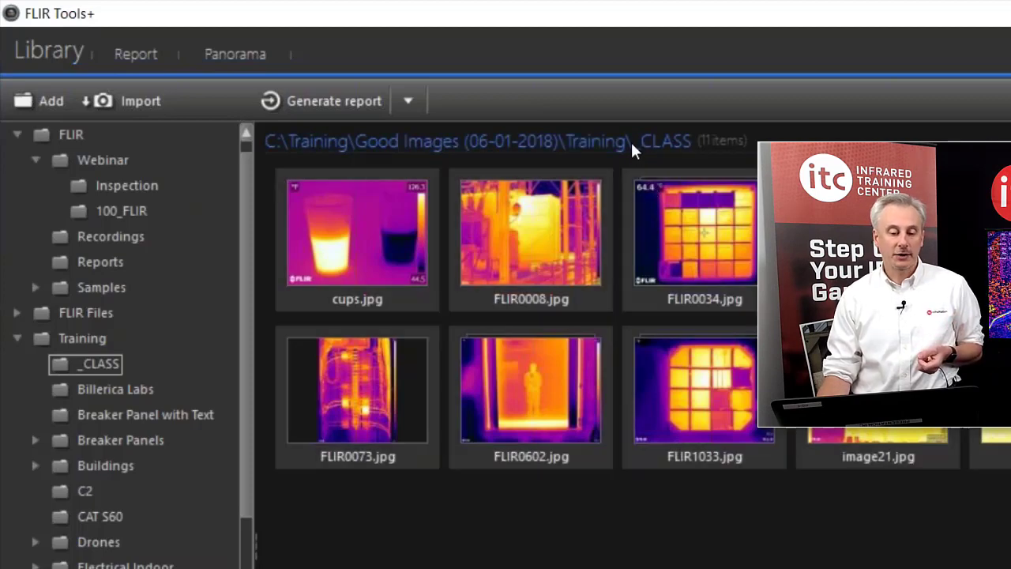
click(615, 502)
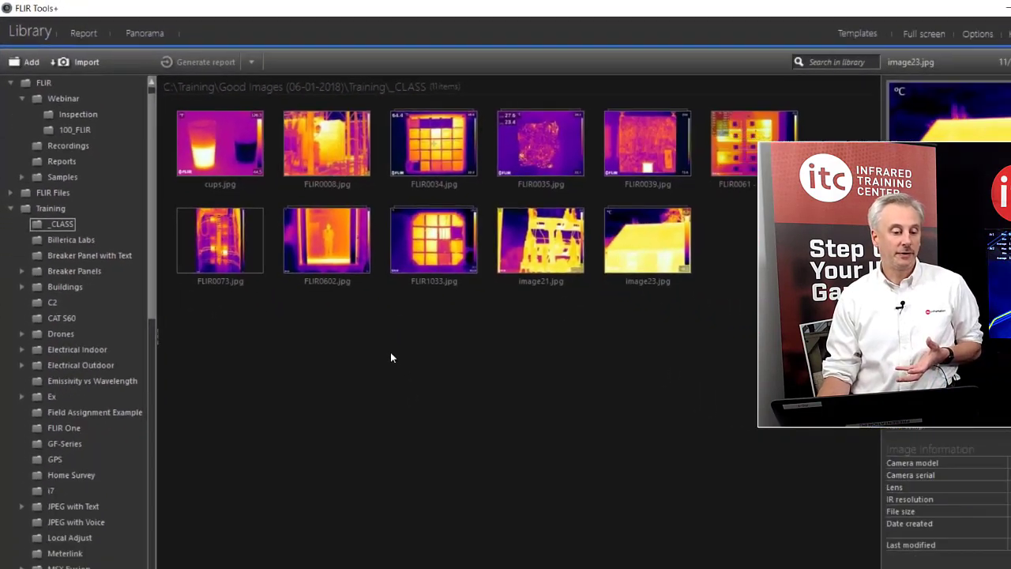
key(ctrl+a)
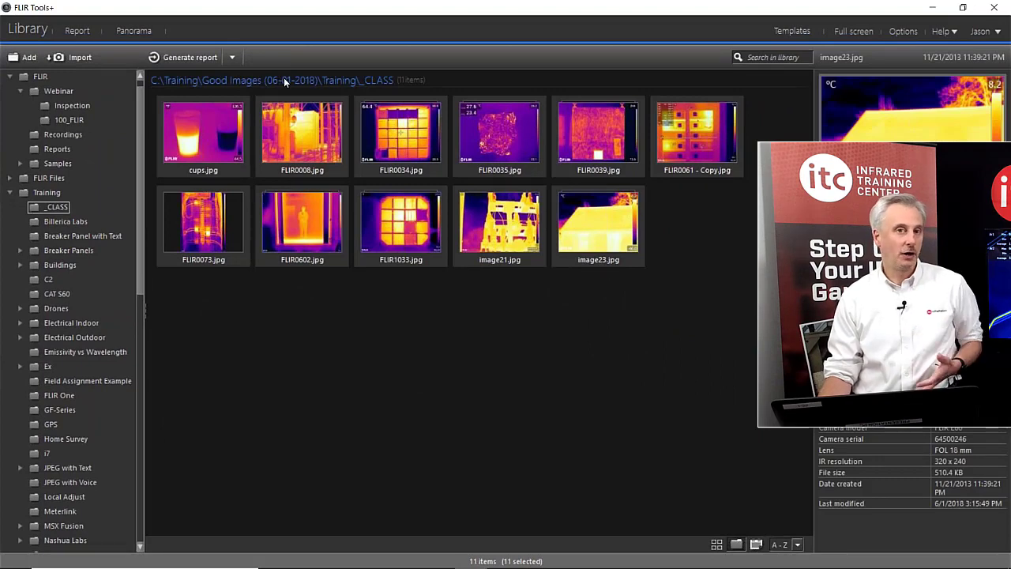
click(285, 343)
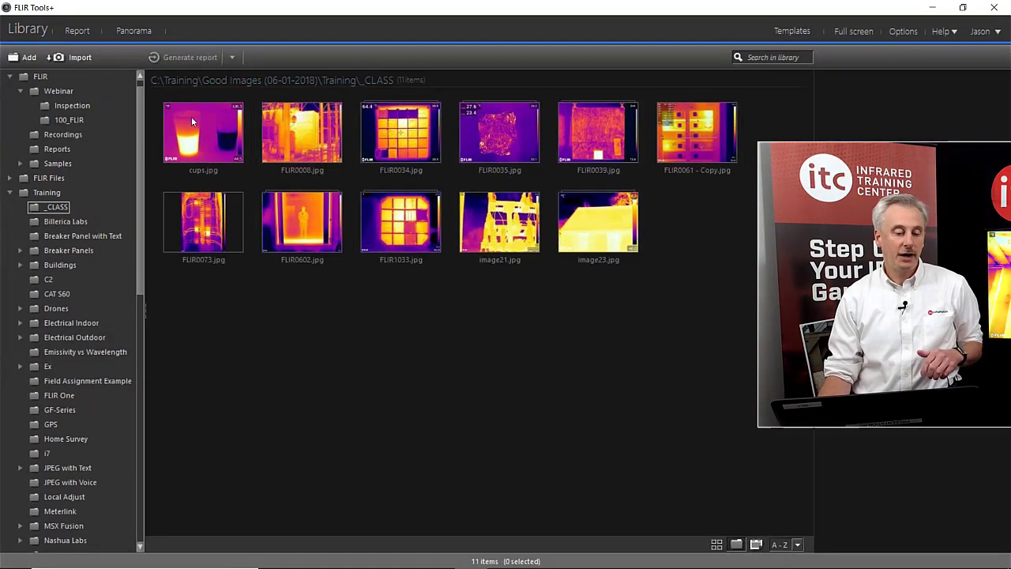
Select the range of images from cups.jpg through FLIR0061 - Copy.jpg
click(201, 130)
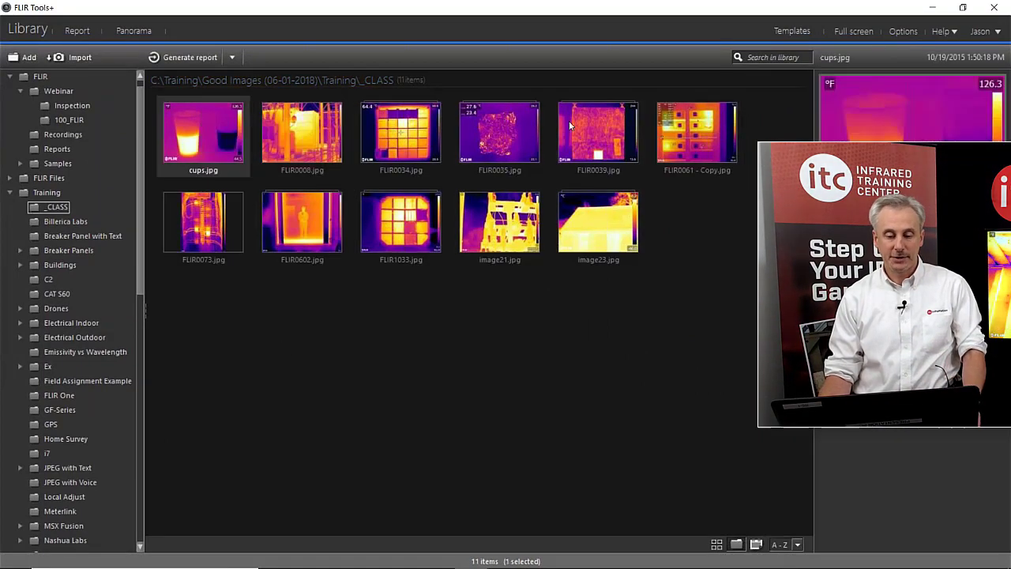
click(348, 283)
click(196, 143)
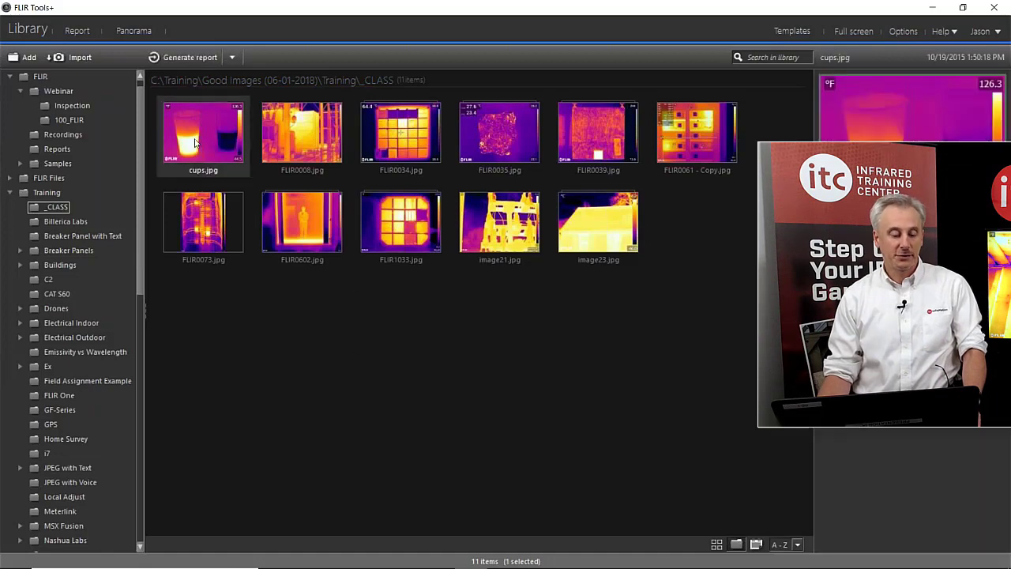
shift+click(708, 140)
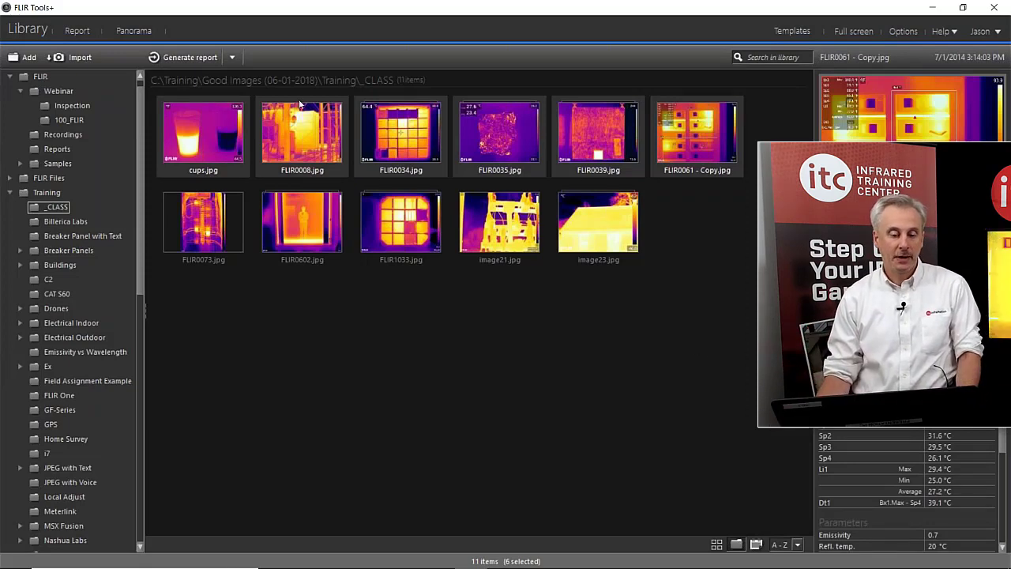
Generate a report from all images in the _CLASS folder with the FLIR Tools template that places thermal image and photo side by side
key(ctrl+a)
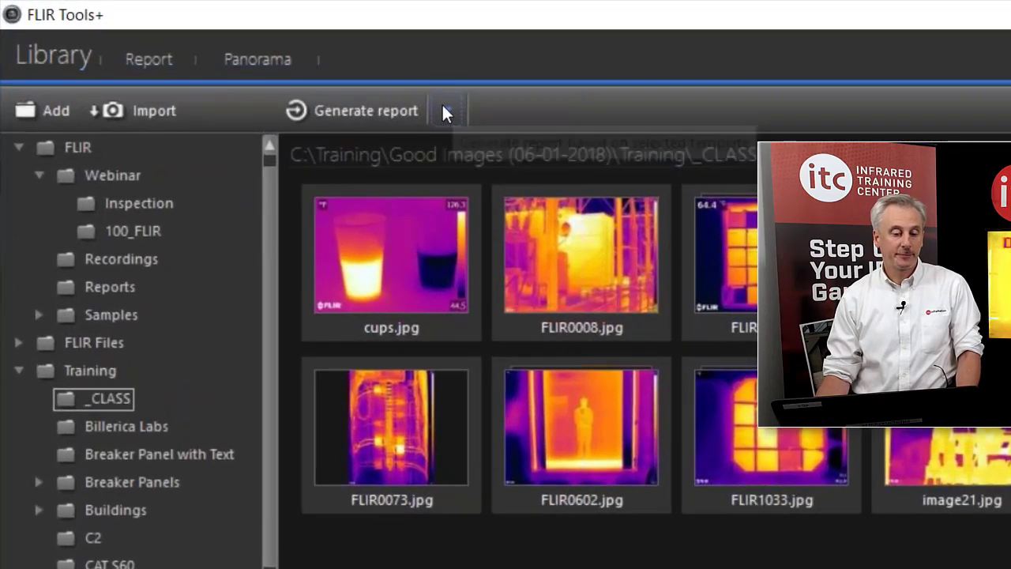
click(447, 112)
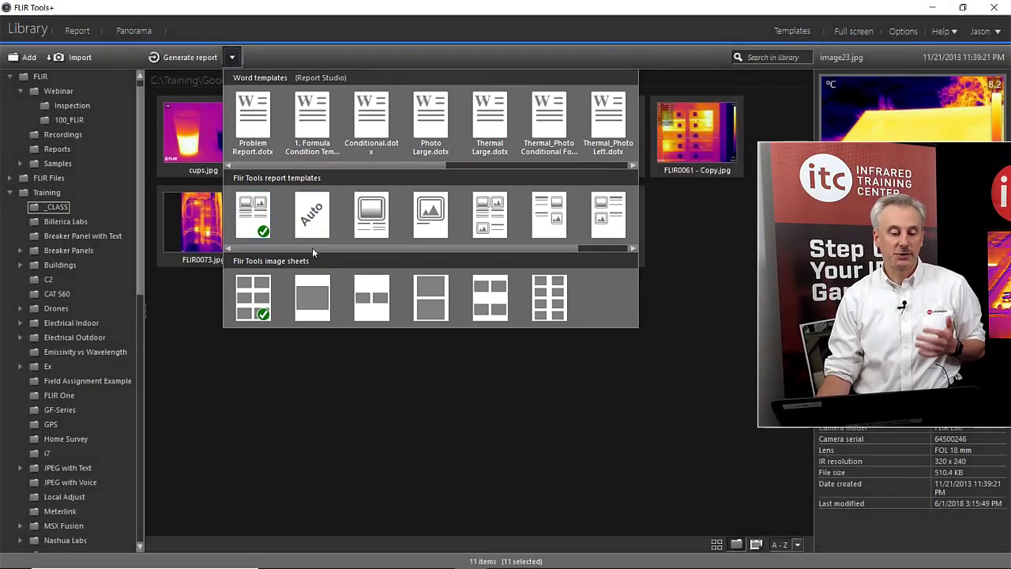
drag(319, 248, 397, 243)
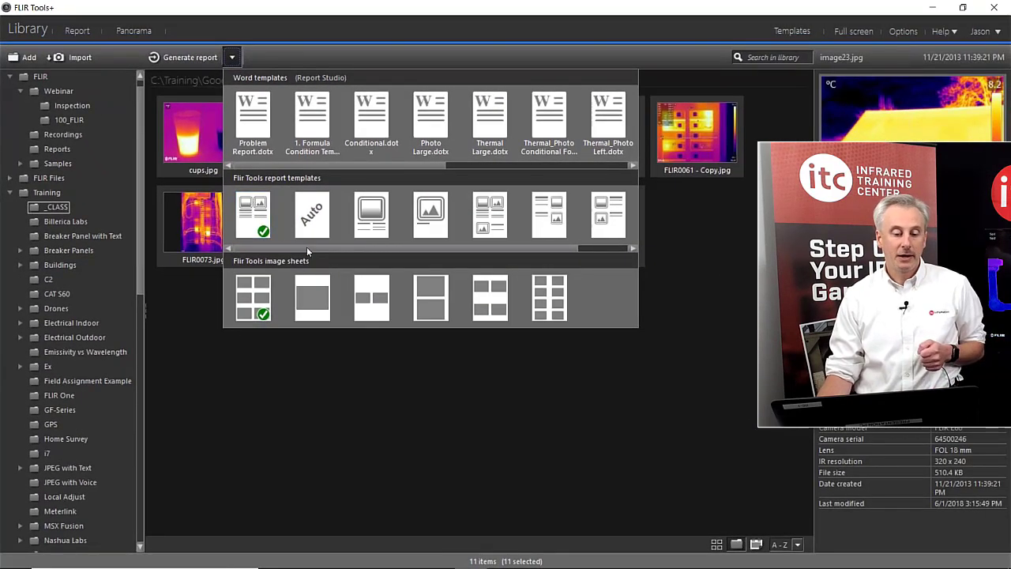
click(308, 248)
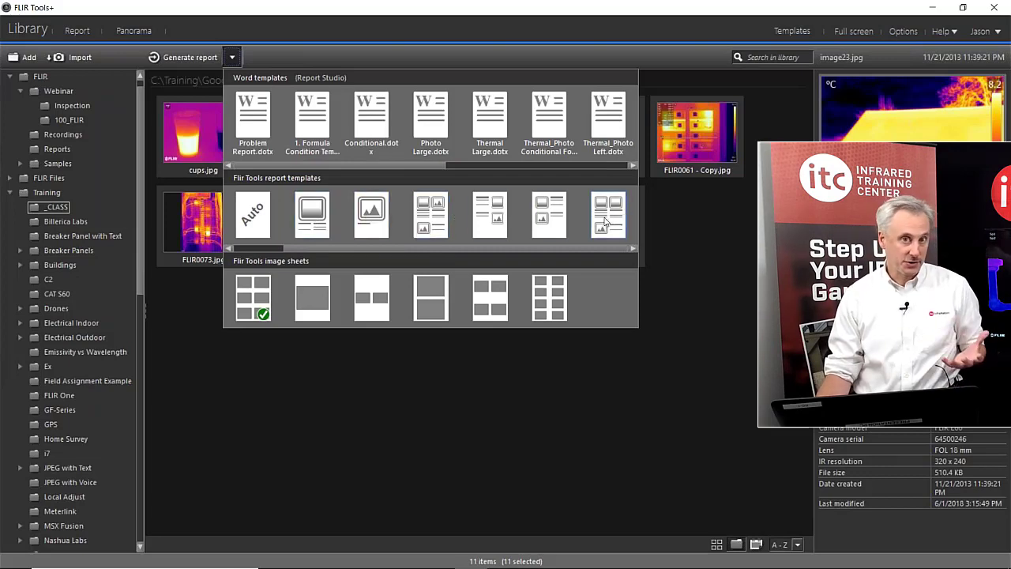
click(582, 249)
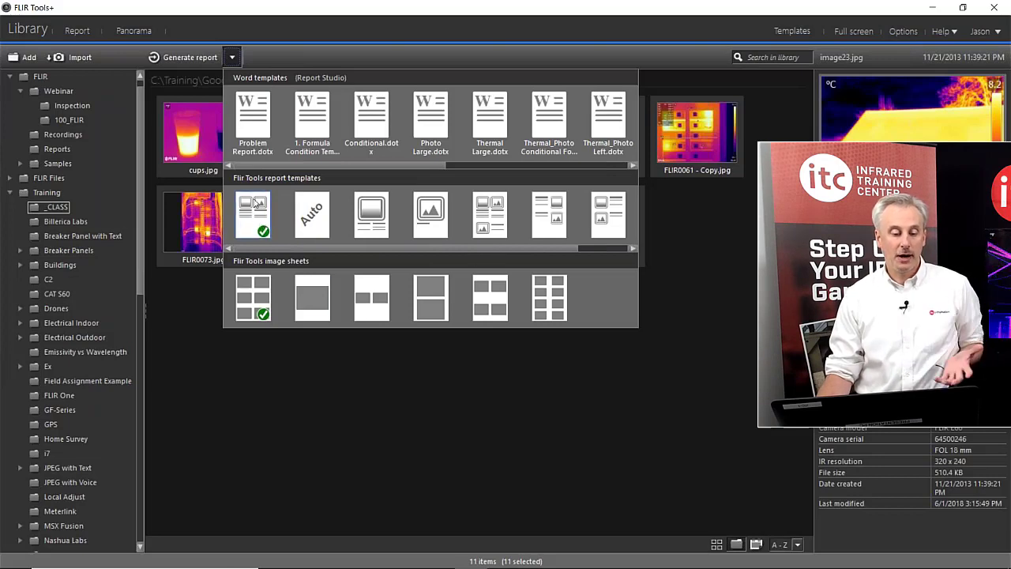
click(415, 388)
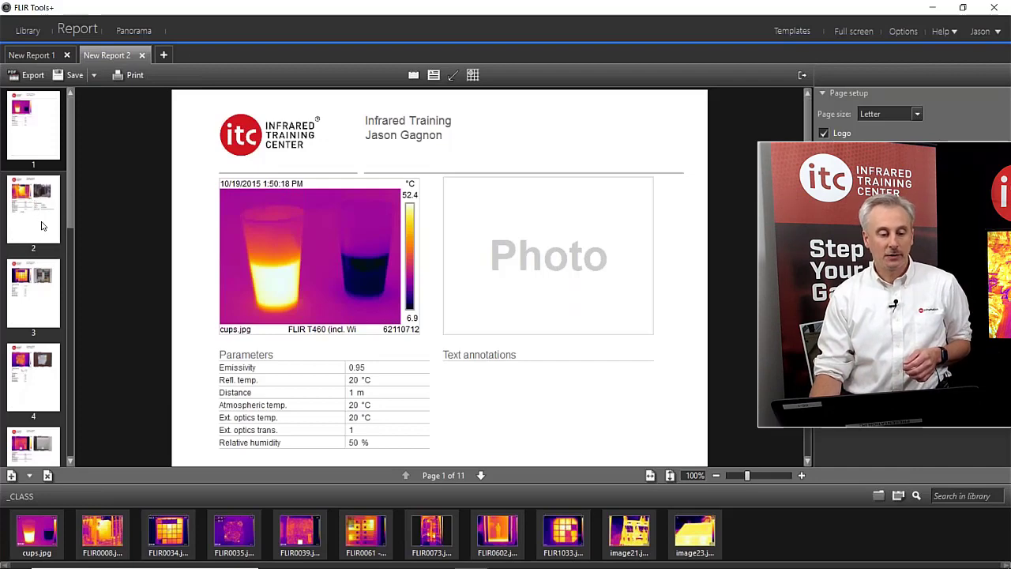
Review report pages 2 and 3, and examine the measurements, parameters, note and text annotations on page 6
click(45, 217)
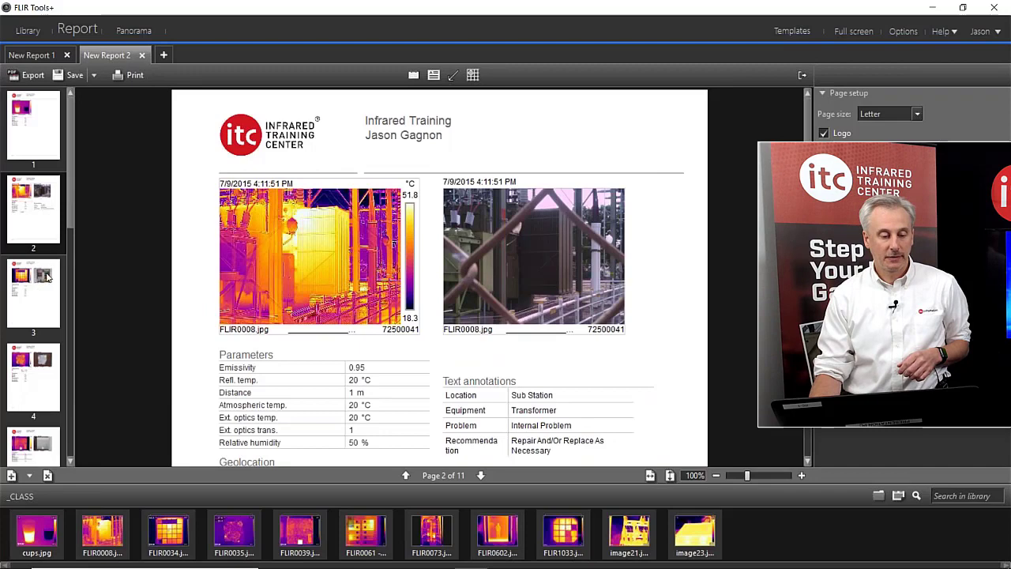
click(39, 313)
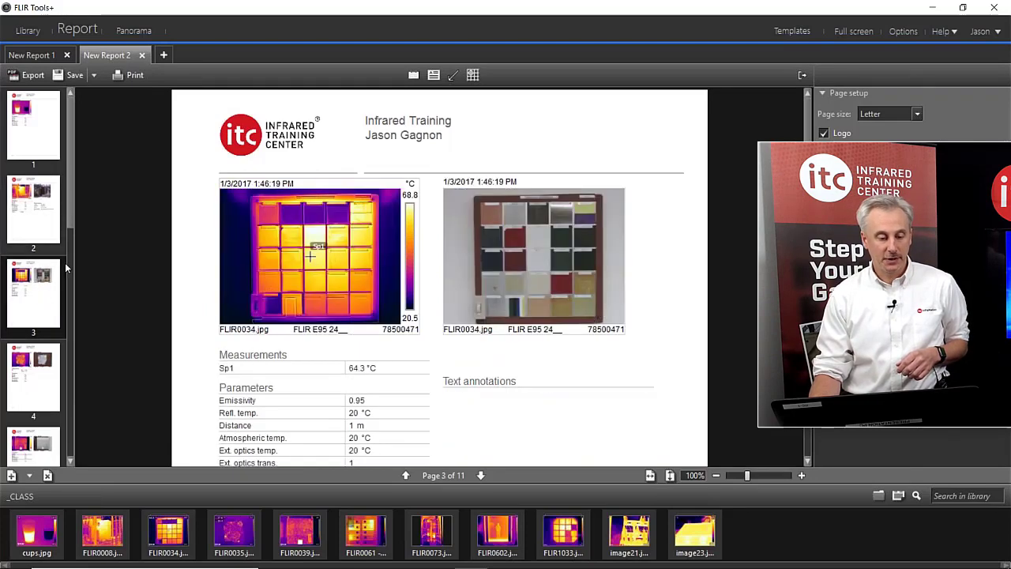
scroll(74, 248, down, 3)
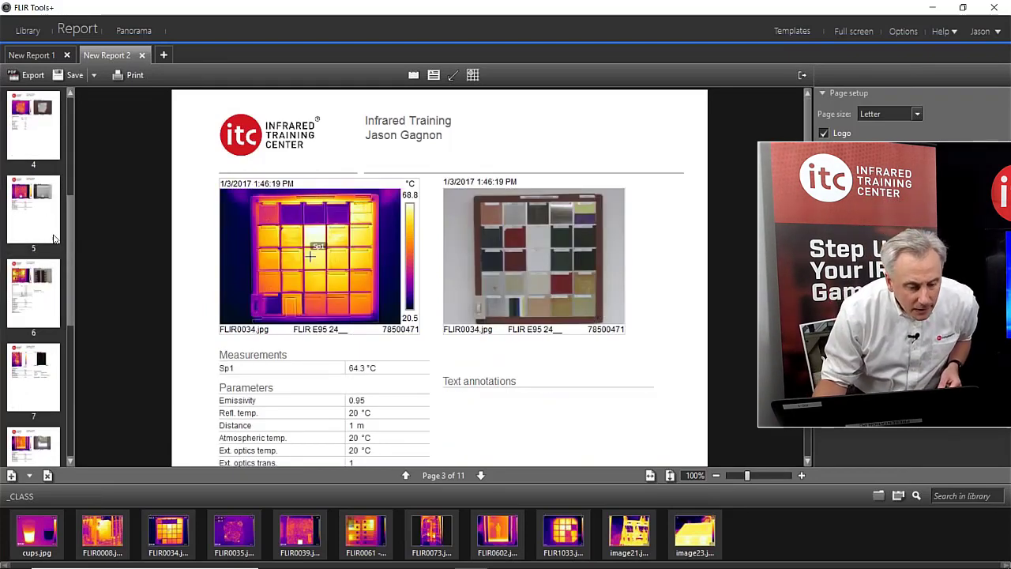
click(33, 286)
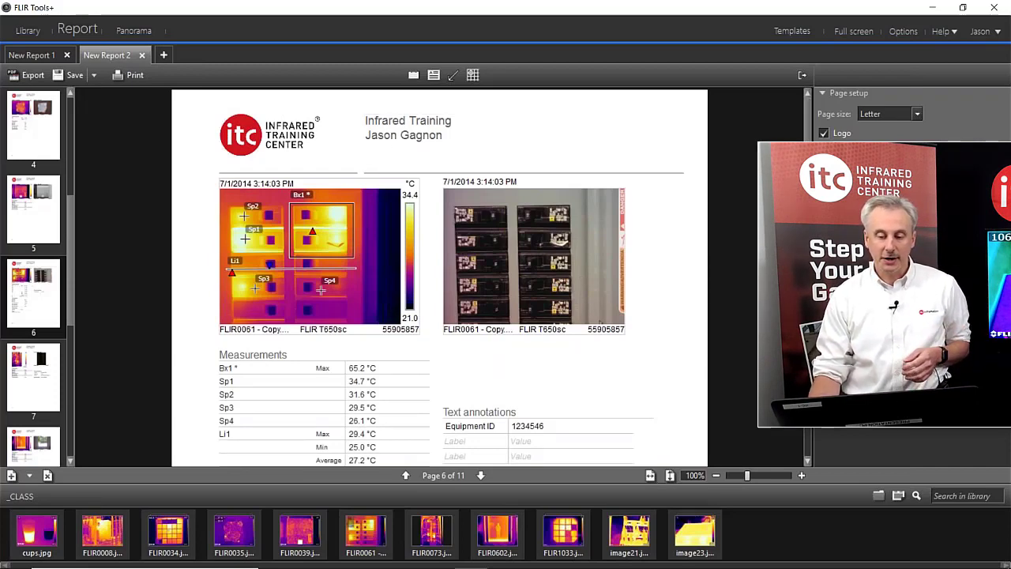
scroll(802, 137, down, 3)
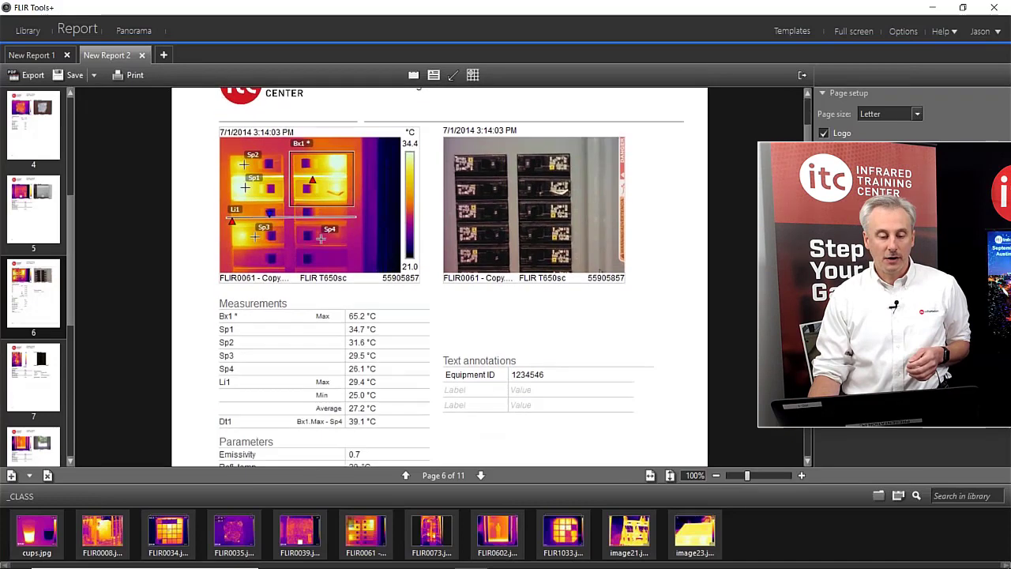
scroll(347, 231, down, 3)
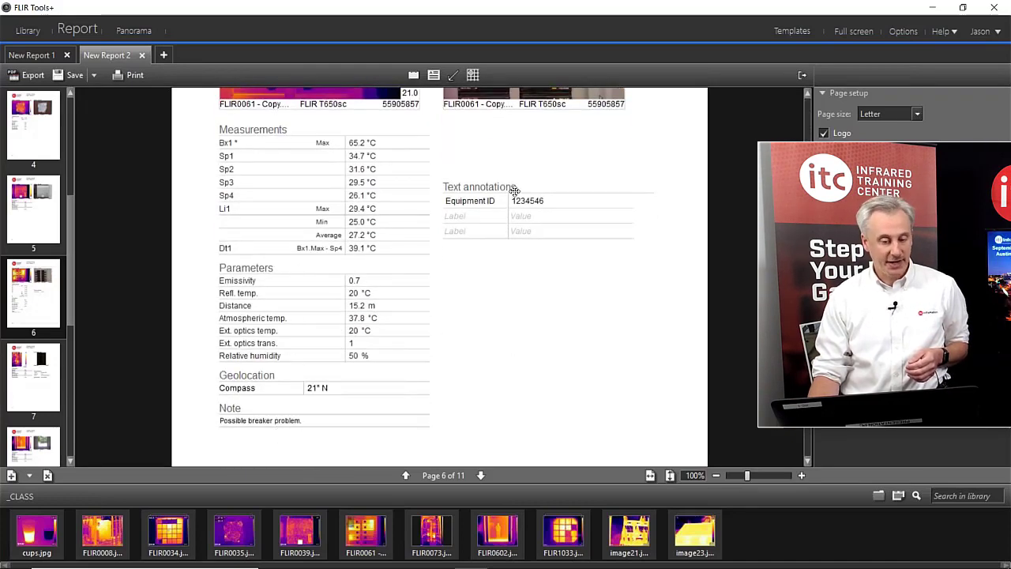
Move the text annotations table up beneath the photo on page 6, and reposition the measurements block beneath the thermal image
click(482, 230)
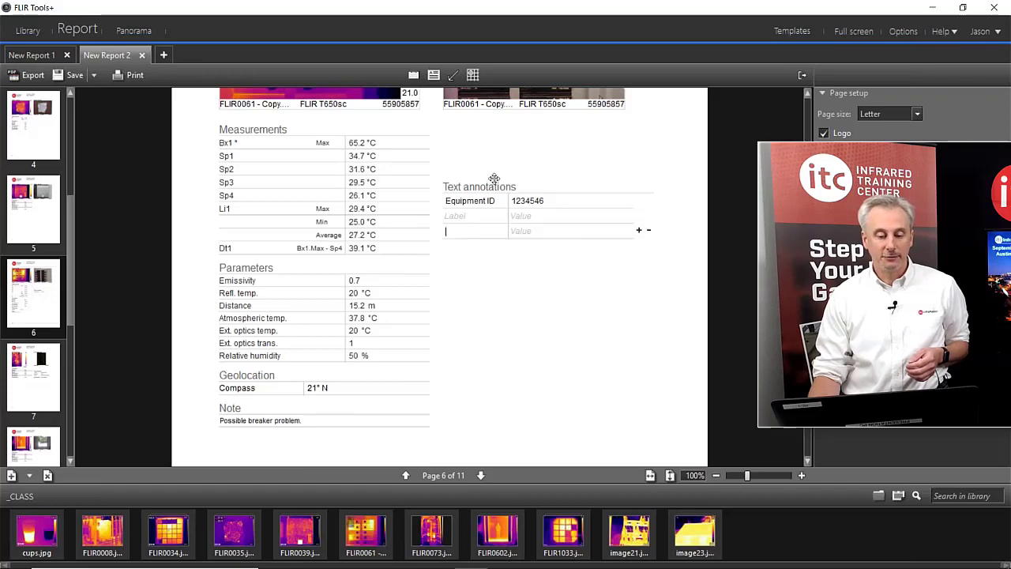
drag(493, 178, 483, 123)
drag(282, 271, 492, 338)
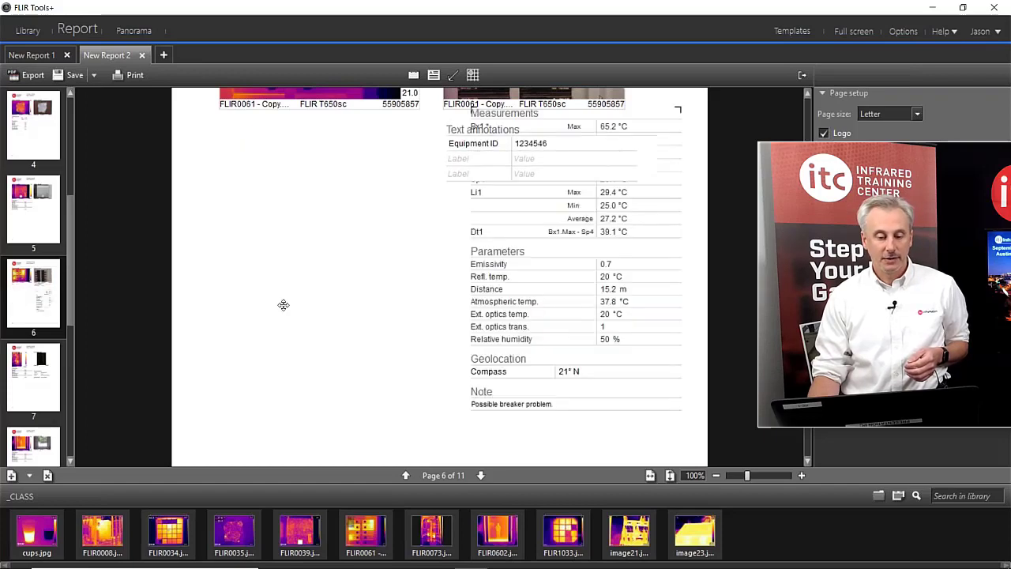
drag(283, 305, 260, 327)
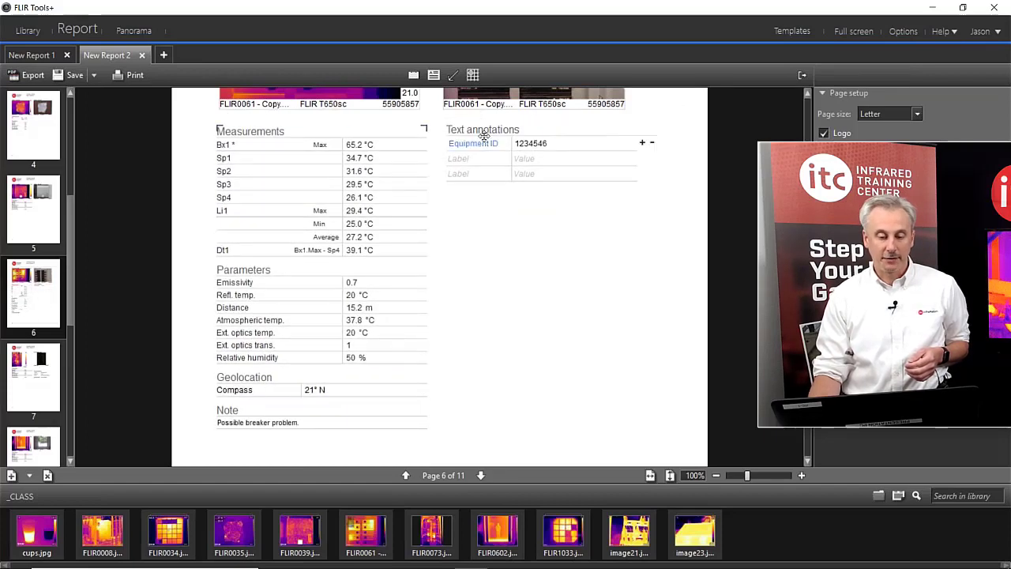
mouse_move(484, 136)
mouse_down()
mouse_move(485, 165)
mouse_move(488, 103)
mouse_move(487, 142)
mouse_move(472, 128)
mouse_up()
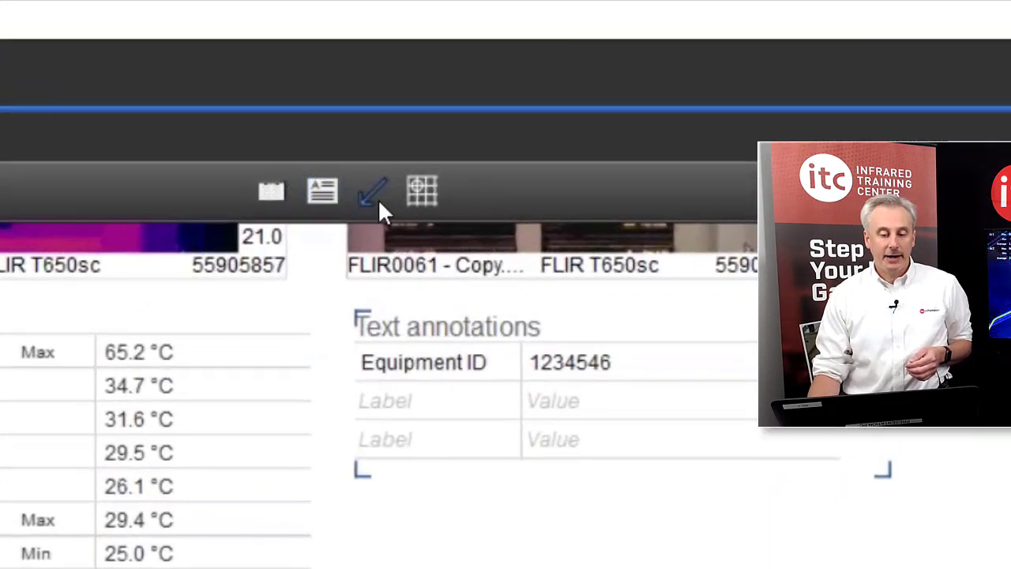
Insert a text box in the empty area below the text annotations table and enter "about my report...." in it
click(322, 191)
drag(455, 227, 654, 408)
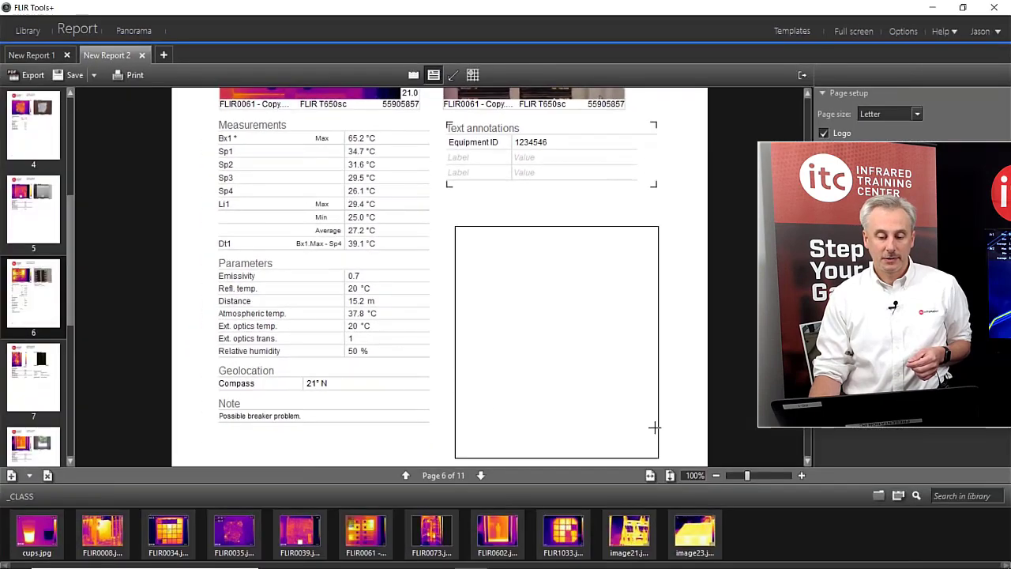
click(521, 246)
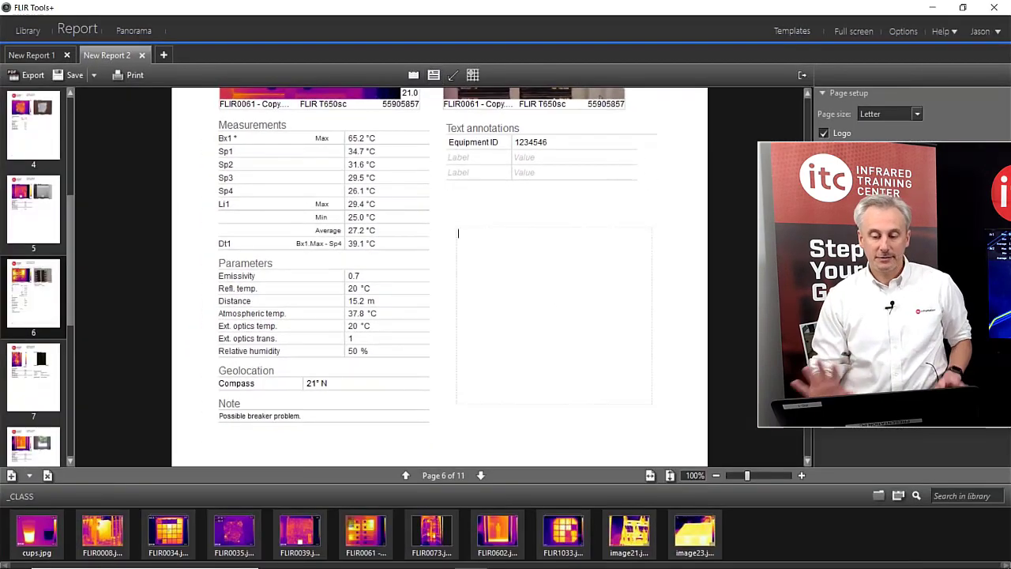
text(a)
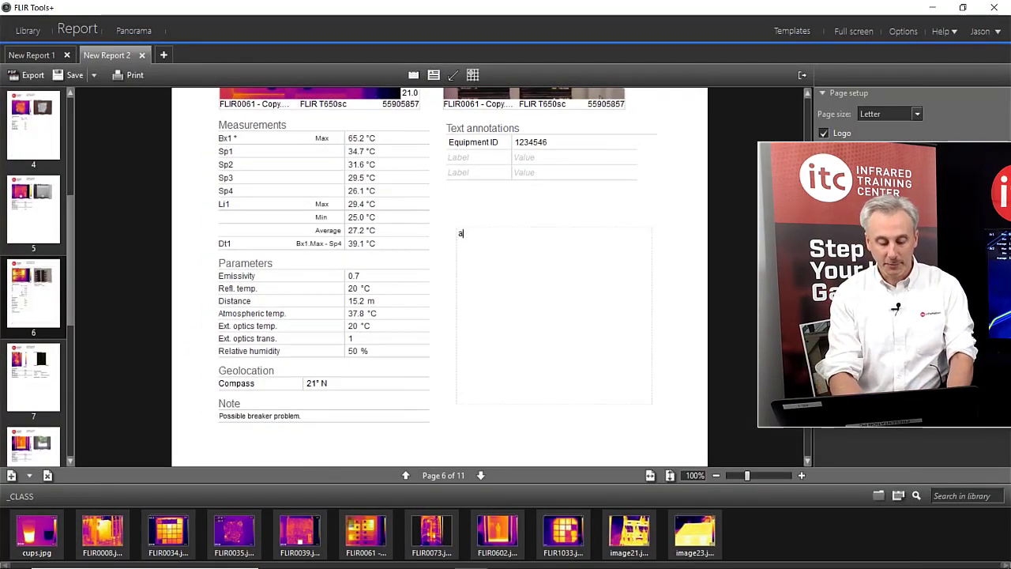
text(bout my report...)
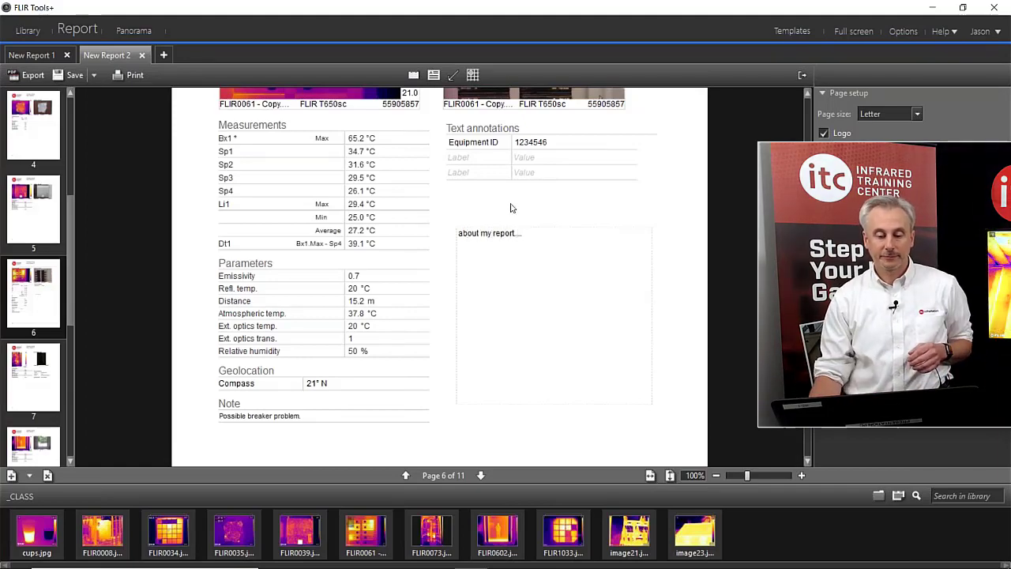
Insert a marker arrow from the hot breaker inside box Bx1 on the thermal image to the matching breaker in the photo
scroll(510, 208, up, 5)
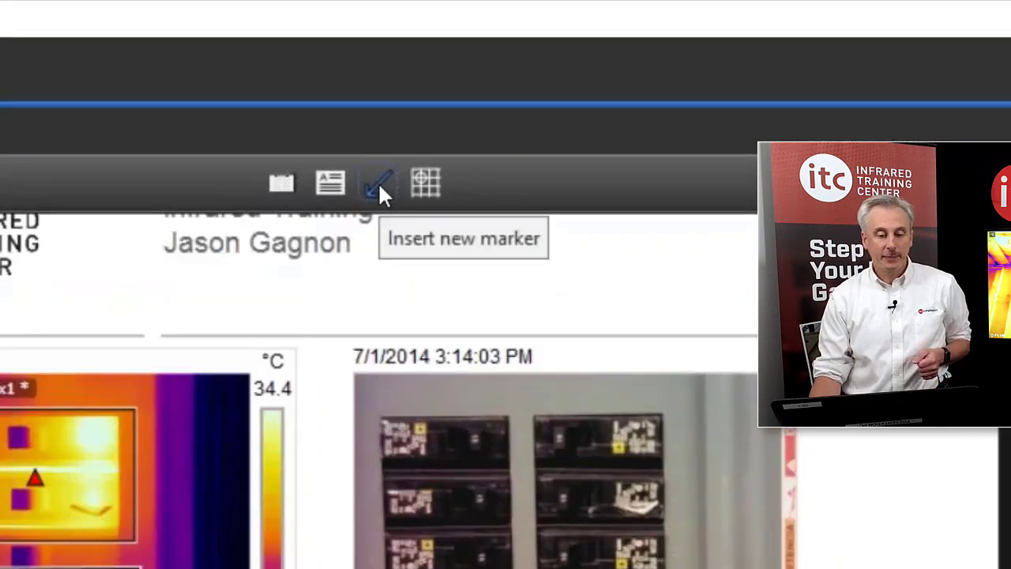
click(380, 188)
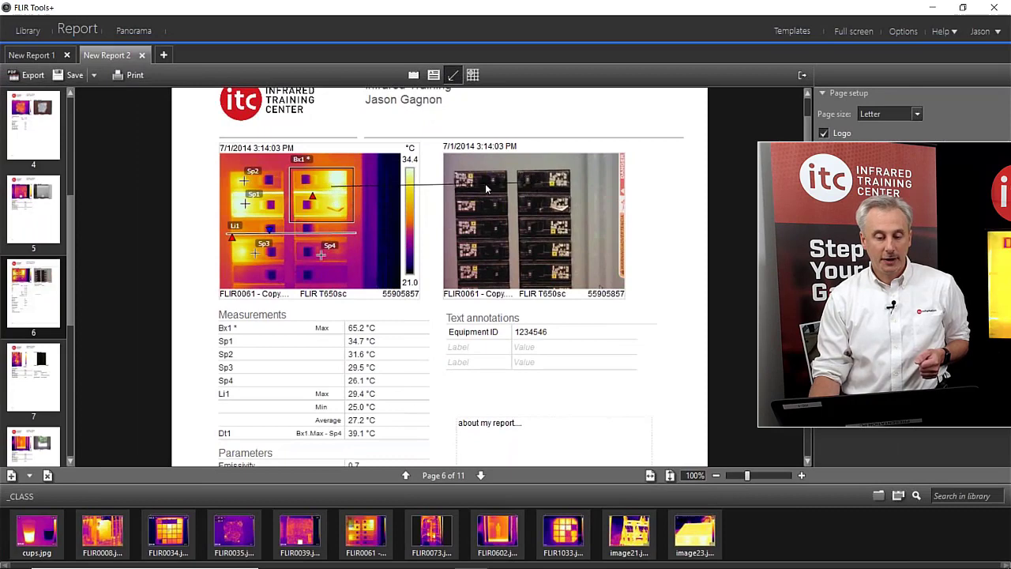
click(437, 199)
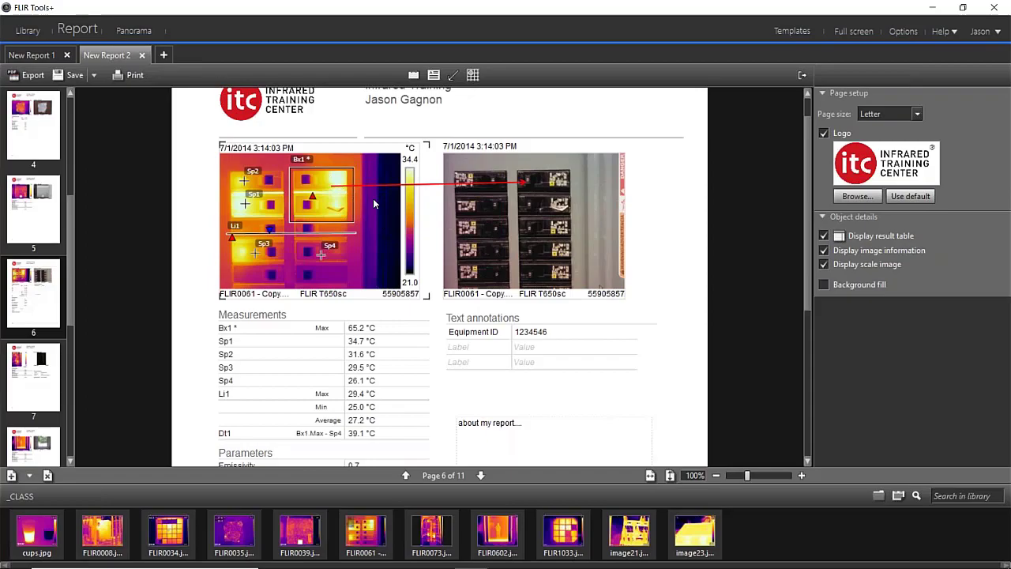
Open the thermal image on page 6 for editing, change its color palette to Gray, and return to the report
double_click(373, 198)
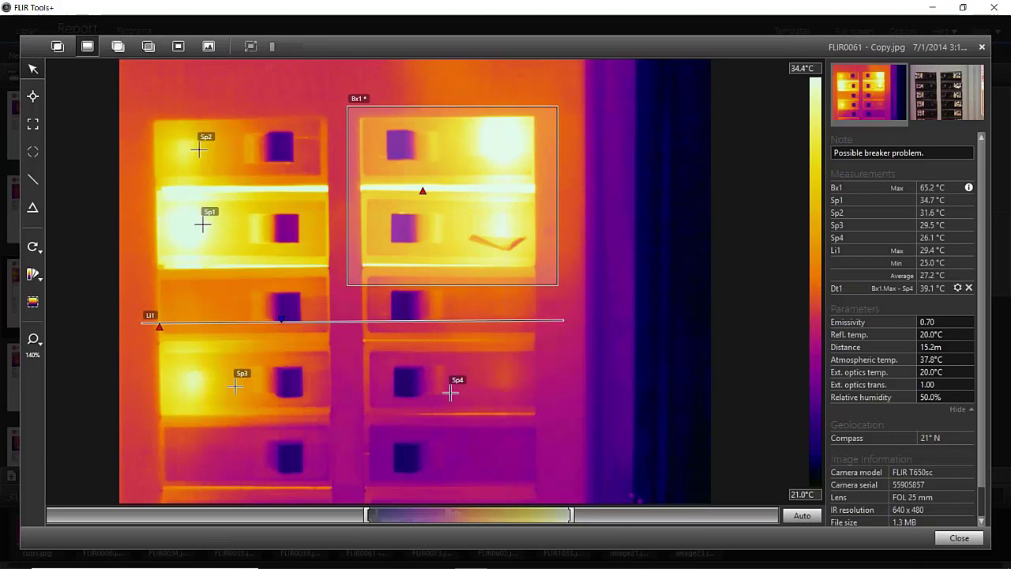
click(32, 275)
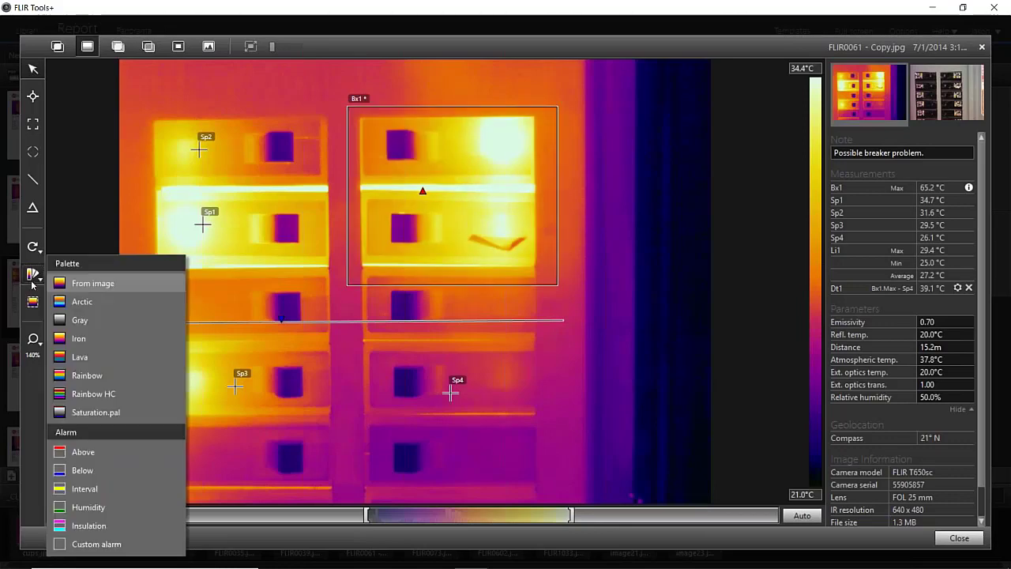
click(45, 301)
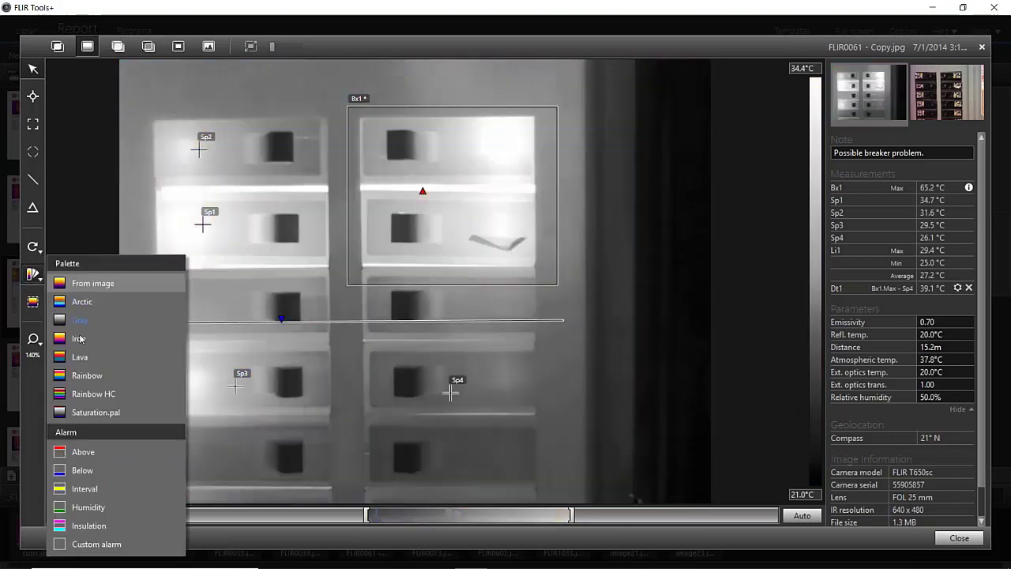
click(82, 321)
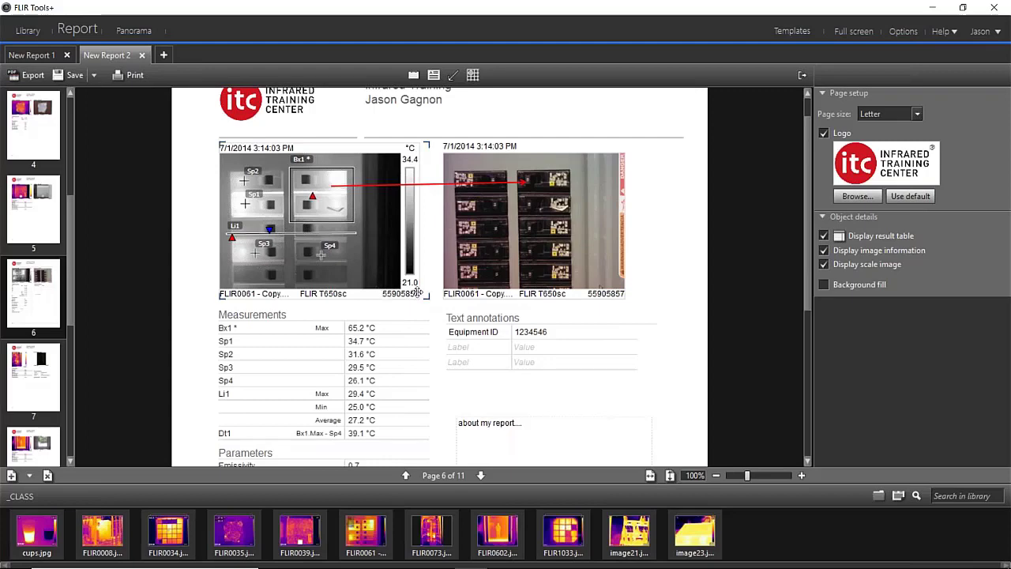
drag(331, 215, 320, 191)
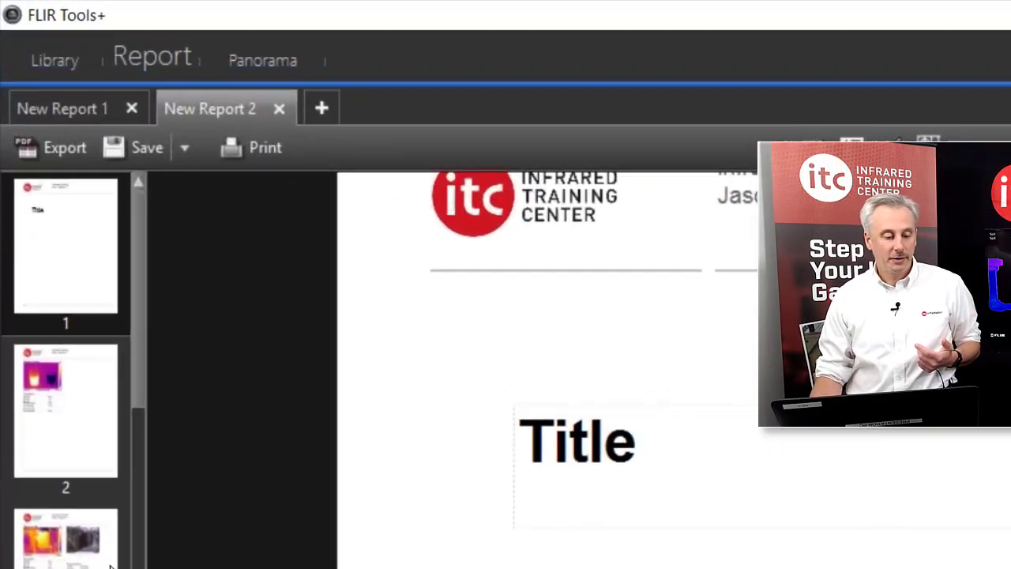
Go to report page 3 and save the report as New Report 2 in *.repx format in the Webinar folder
click(108, 538)
click(185, 148)
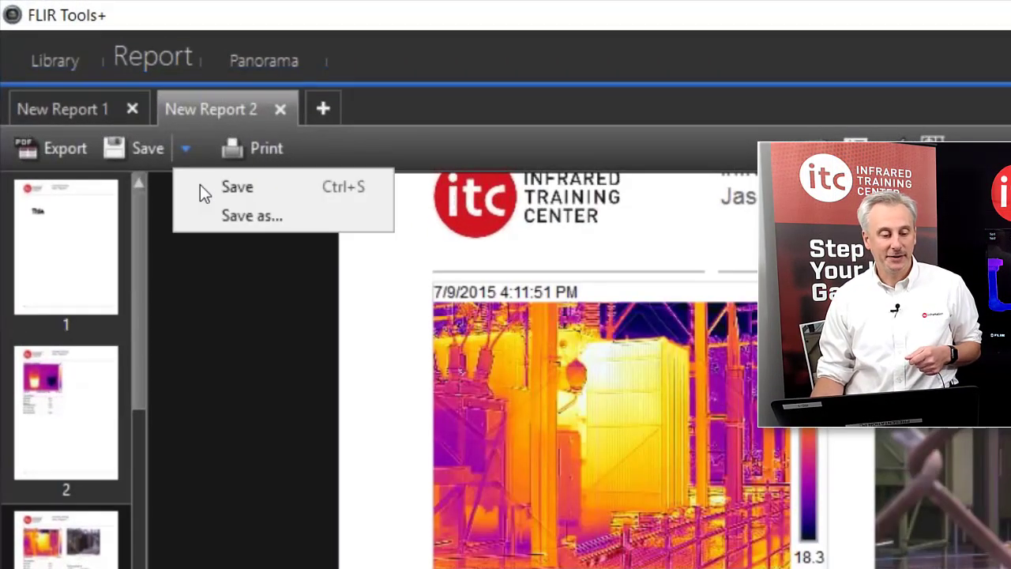
click(185, 151)
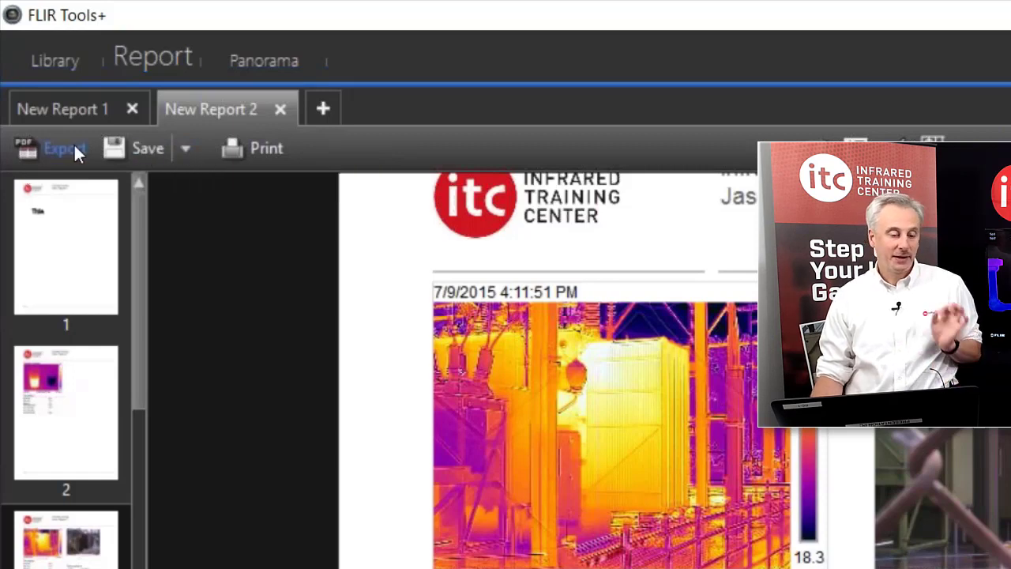
click(186, 152)
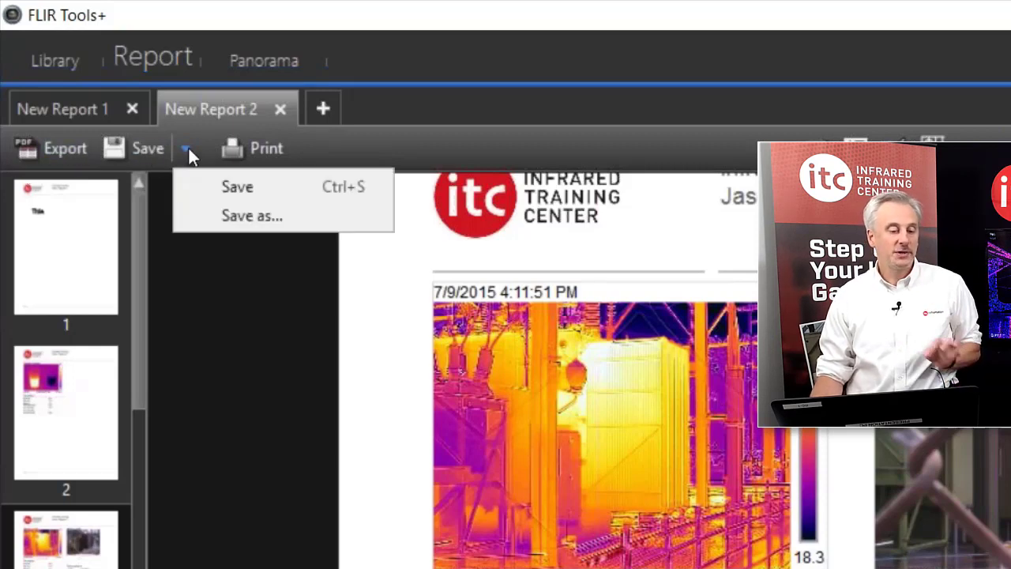
click(212, 216)
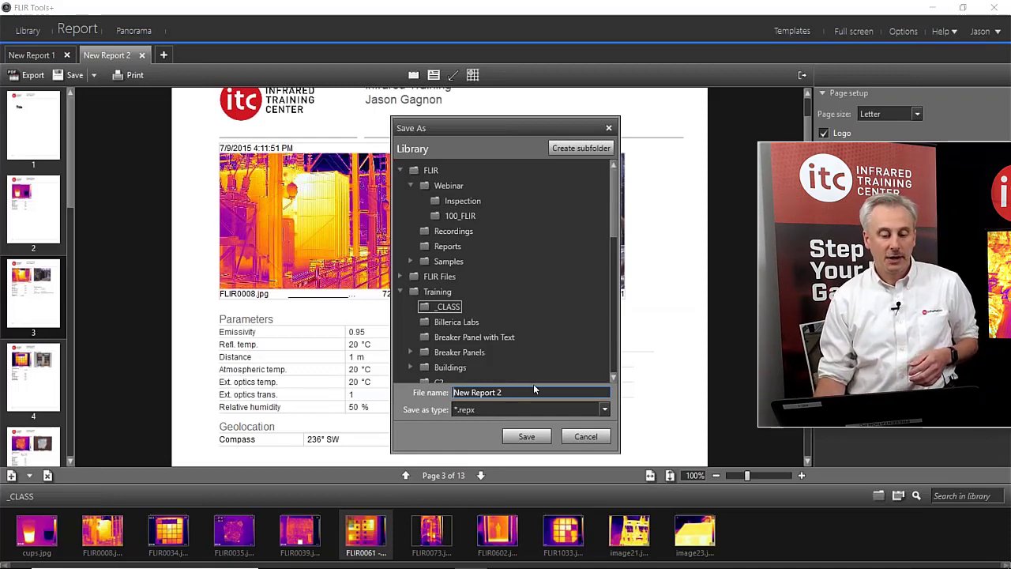
click(450, 185)
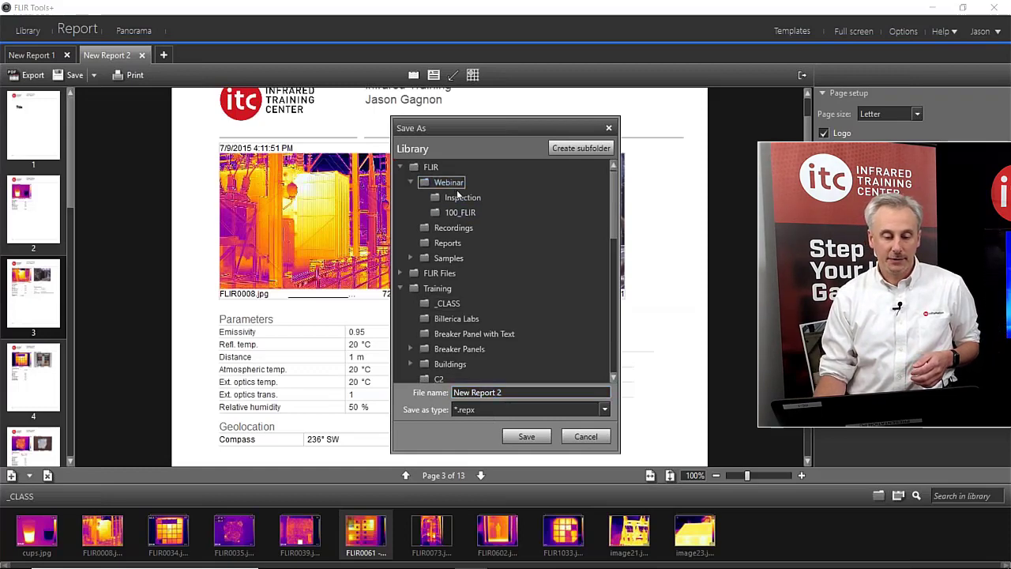
click(527, 436)
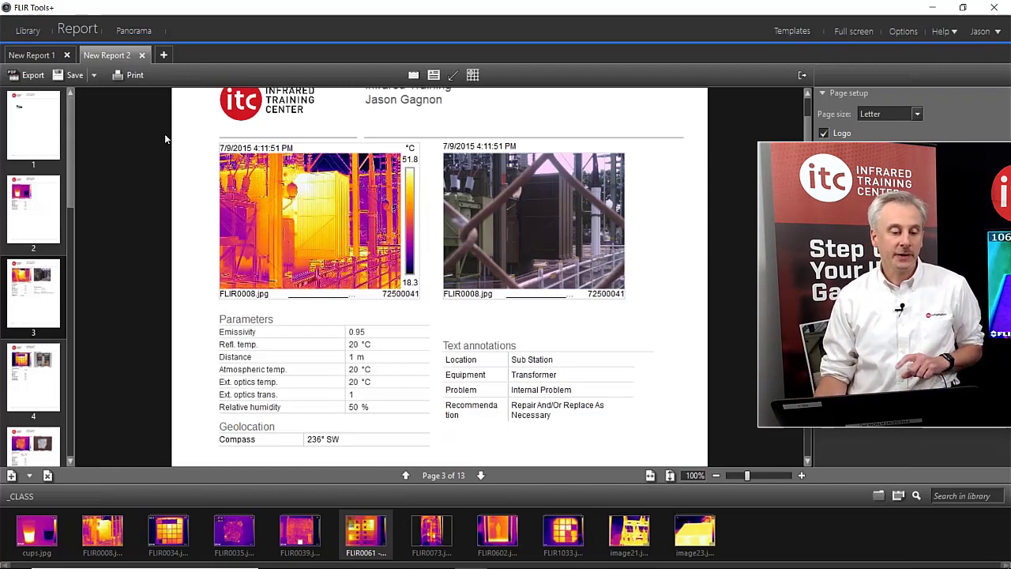
Export the report as a PDF named New Report 2 to the Webinar folder
click(28, 77)
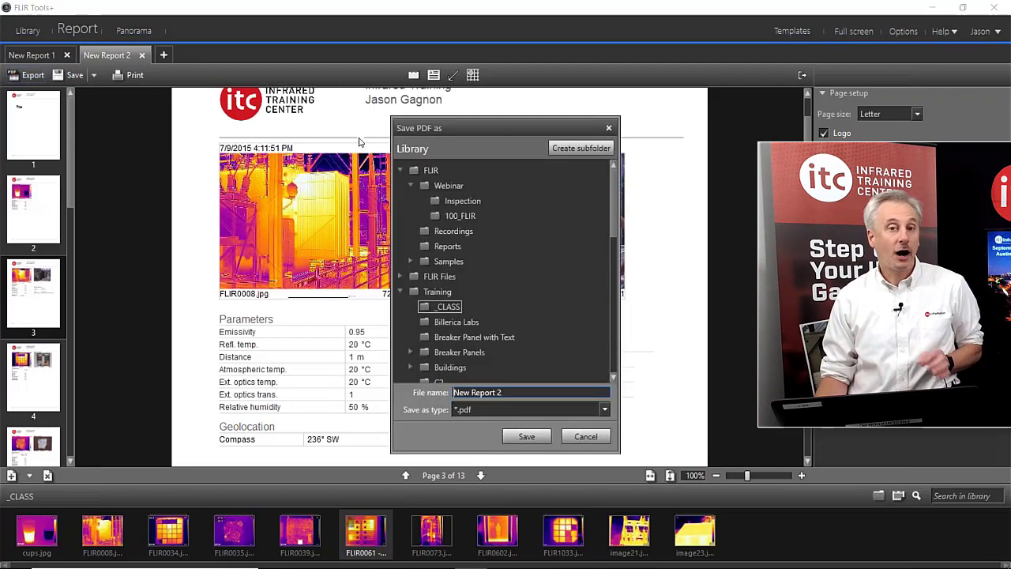
click(450, 184)
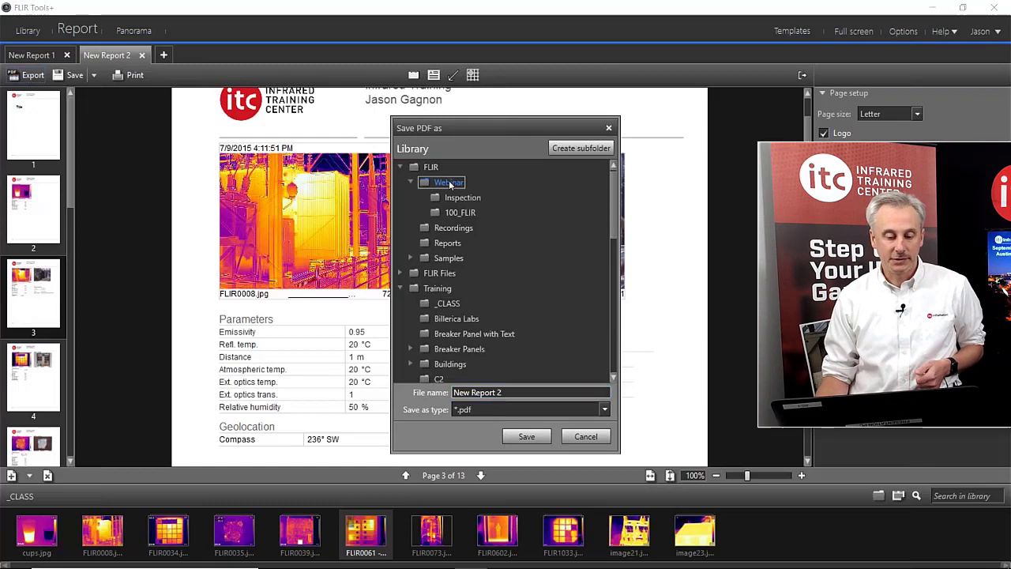
click(527, 437)
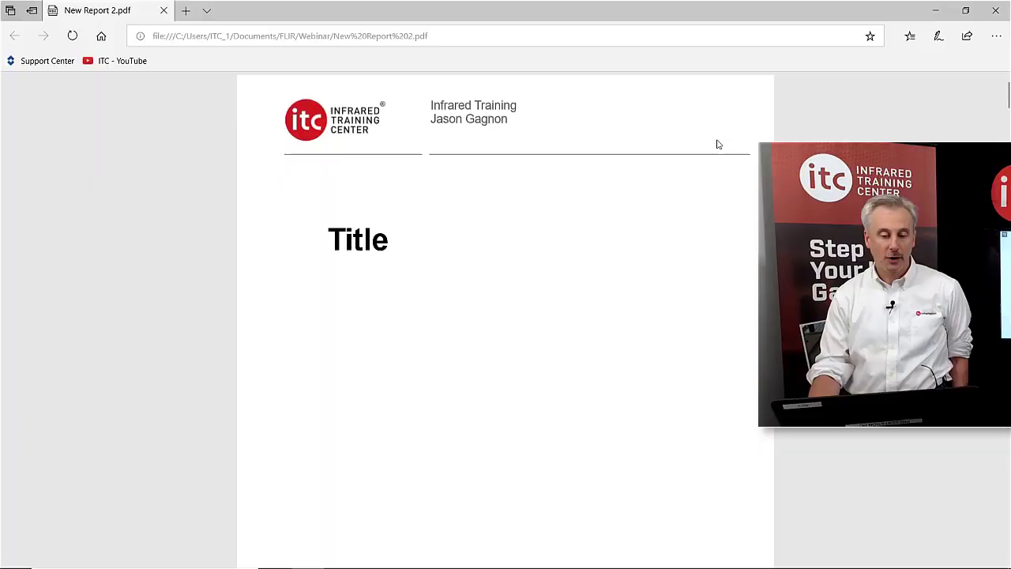
Look through the pages of the exported New Report 2.pdf in the browser and close it
scroll(562, 232, down, 15)
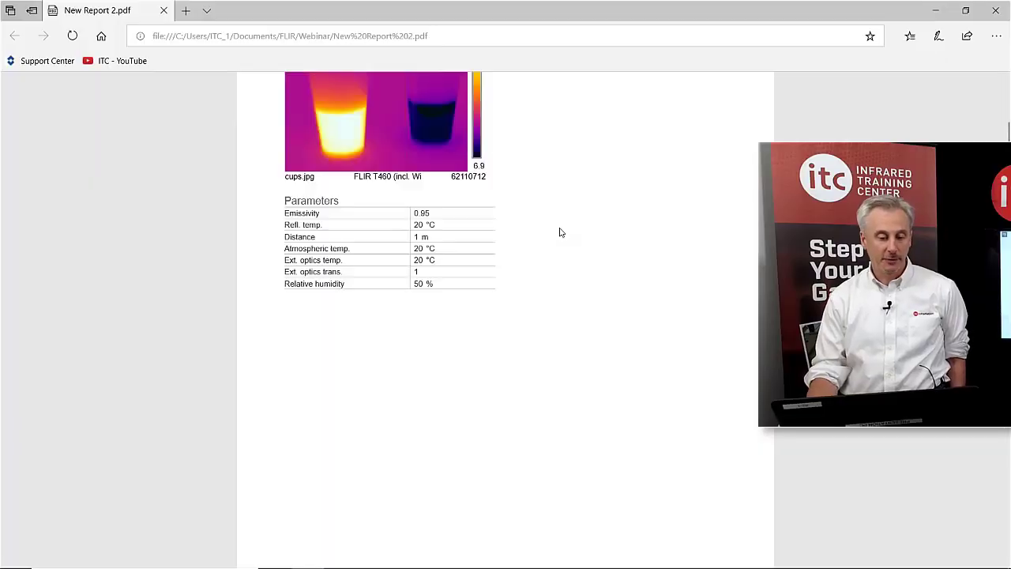
scroll(544, 221, down, 3)
scroll(544, 221, up, 8)
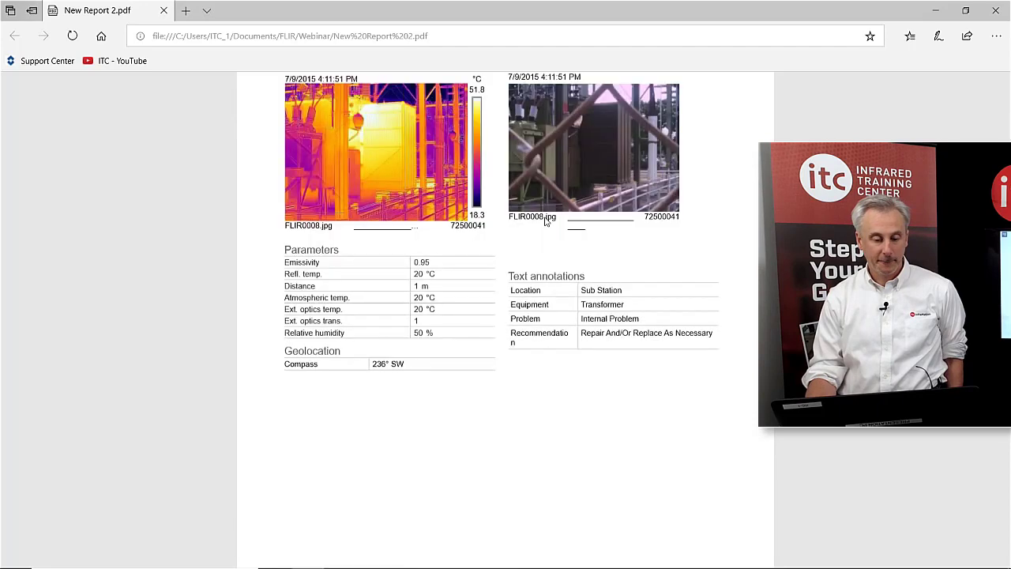
scroll(545, 221, down, 10)
scroll(544, 221, up, 2)
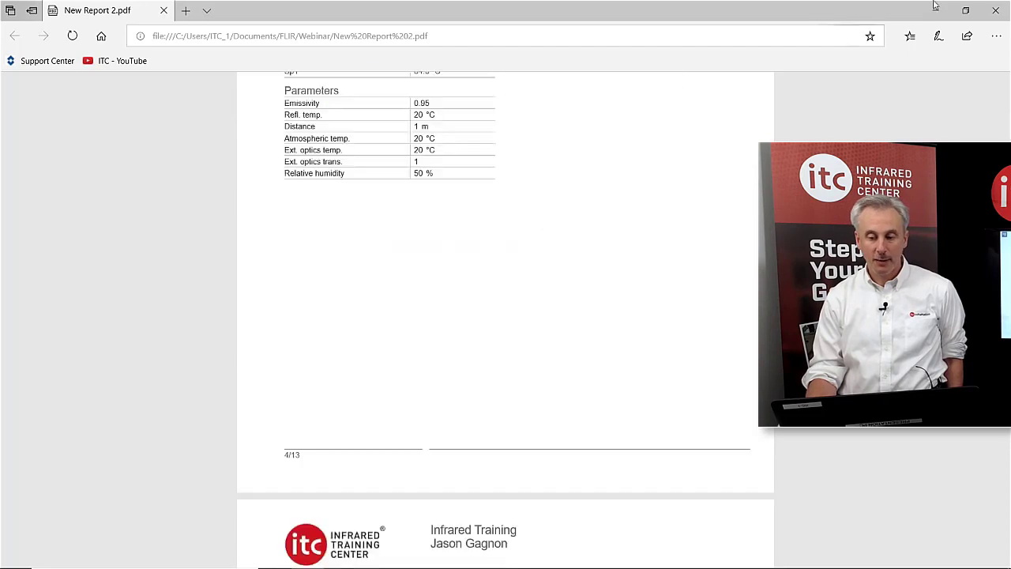
click(997, 11)
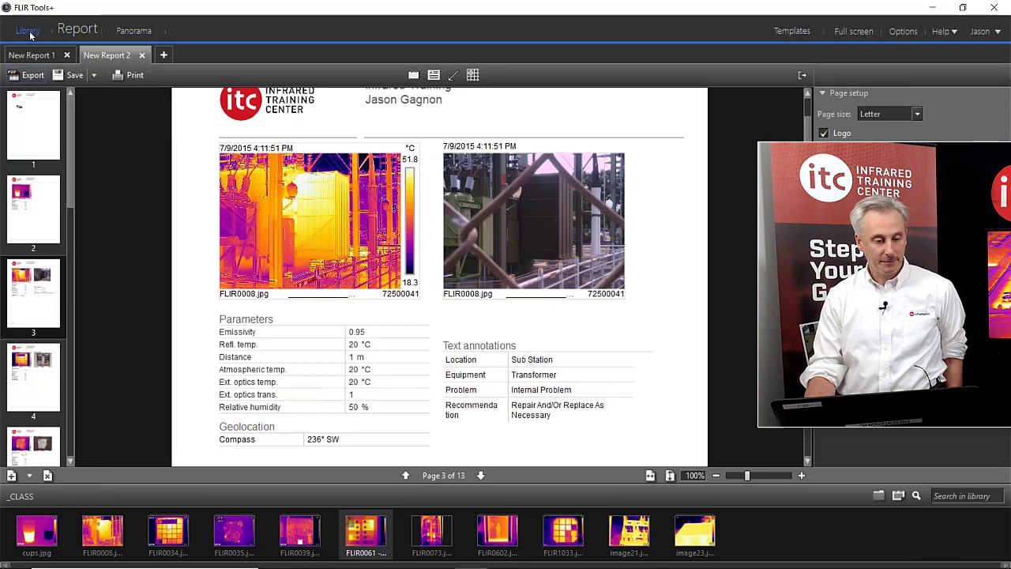
Return to the library, show the contents of the Webinar folder and select New Report 2.pdf
click(28, 32)
click(64, 88)
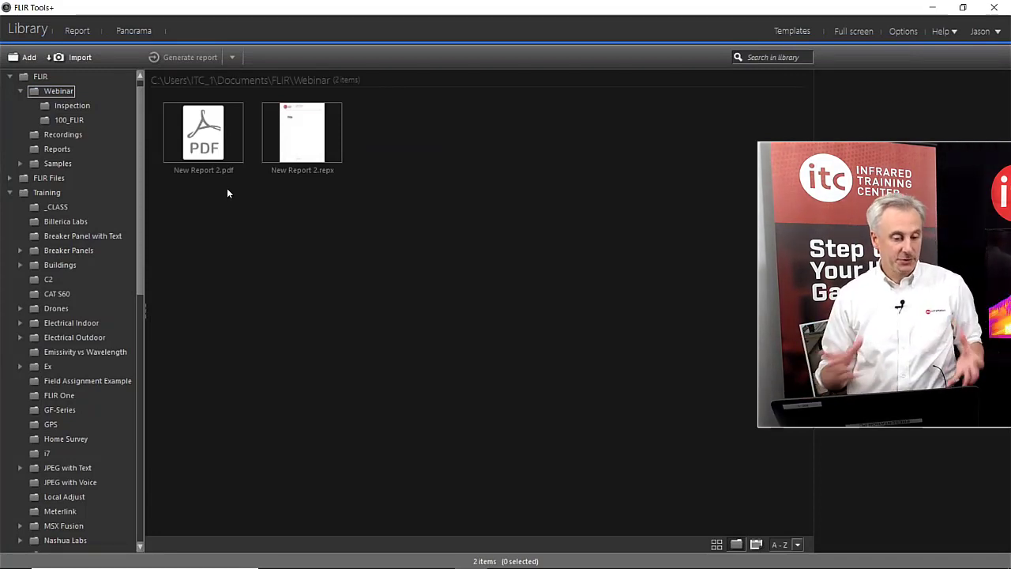
right_click(217, 141)
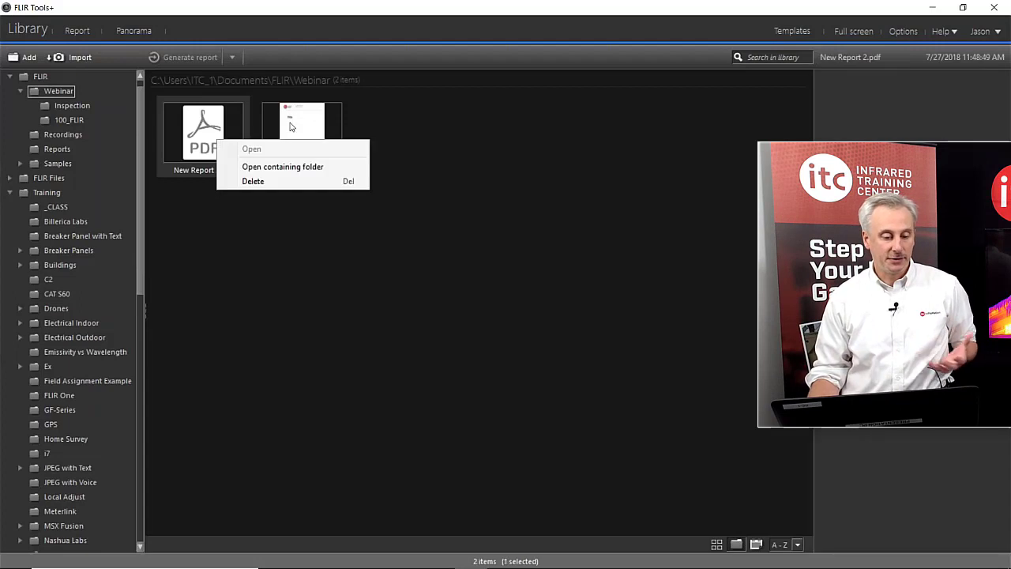
click(290, 126)
click(209, 126)
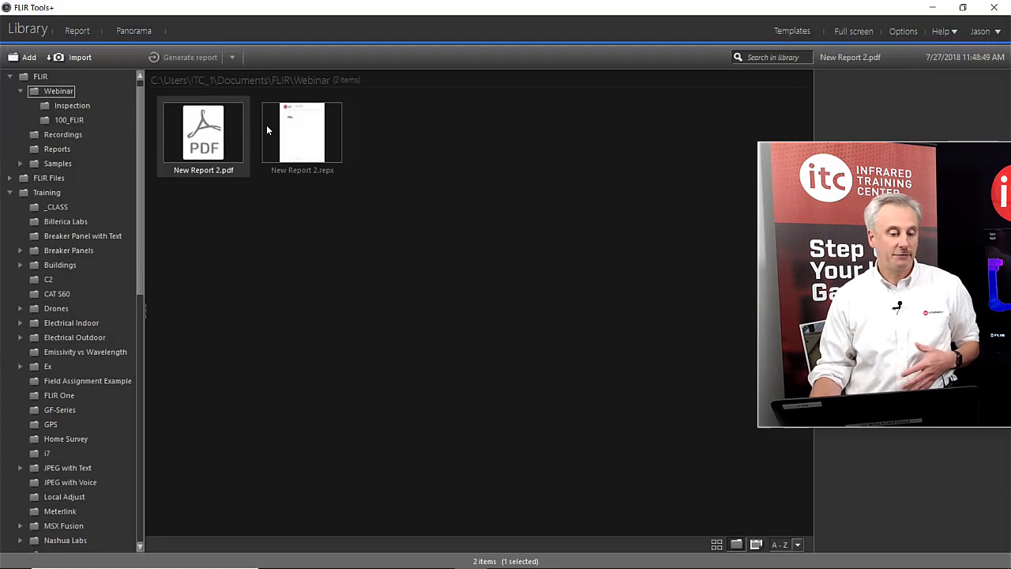
Open the folder containing New Report 2.pdf in File Explorer and minimize that window
right_click(208, 128)
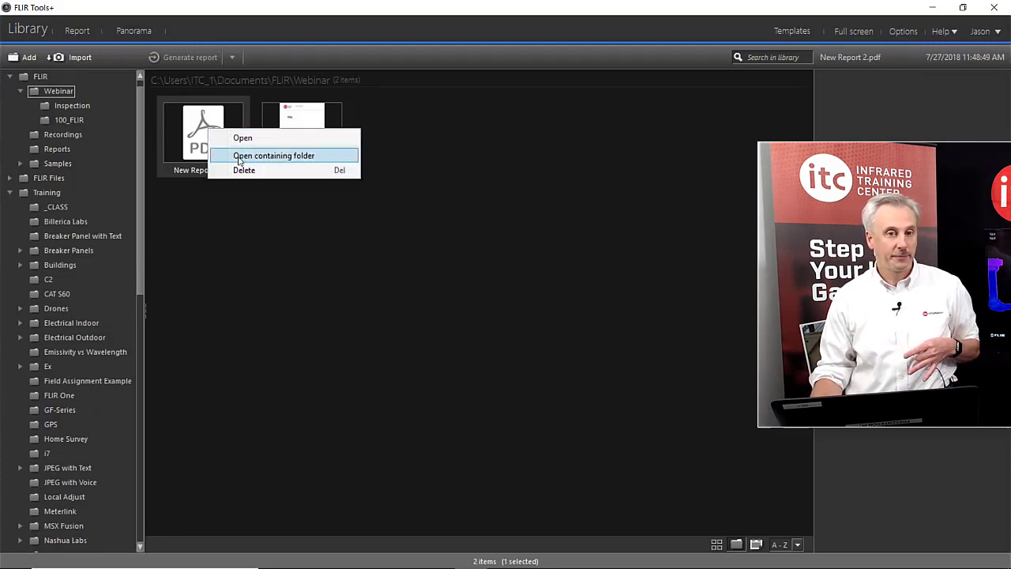
click(240, 158)
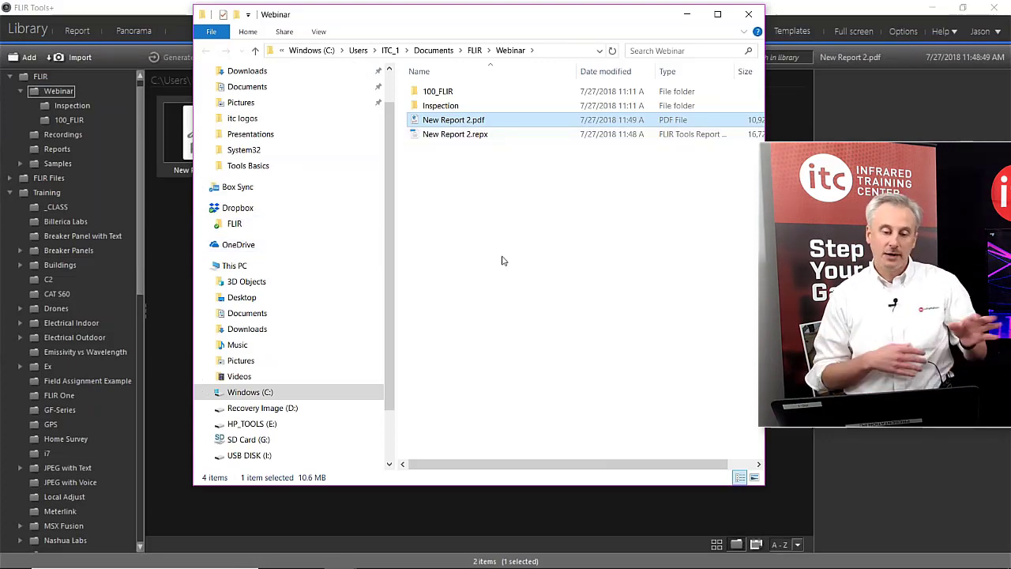
click(689, 14)
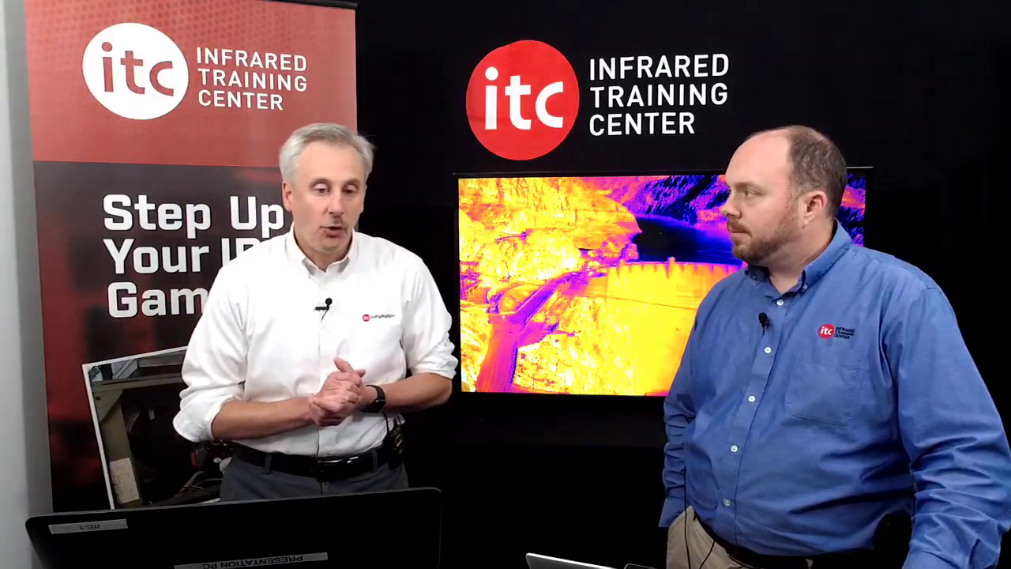